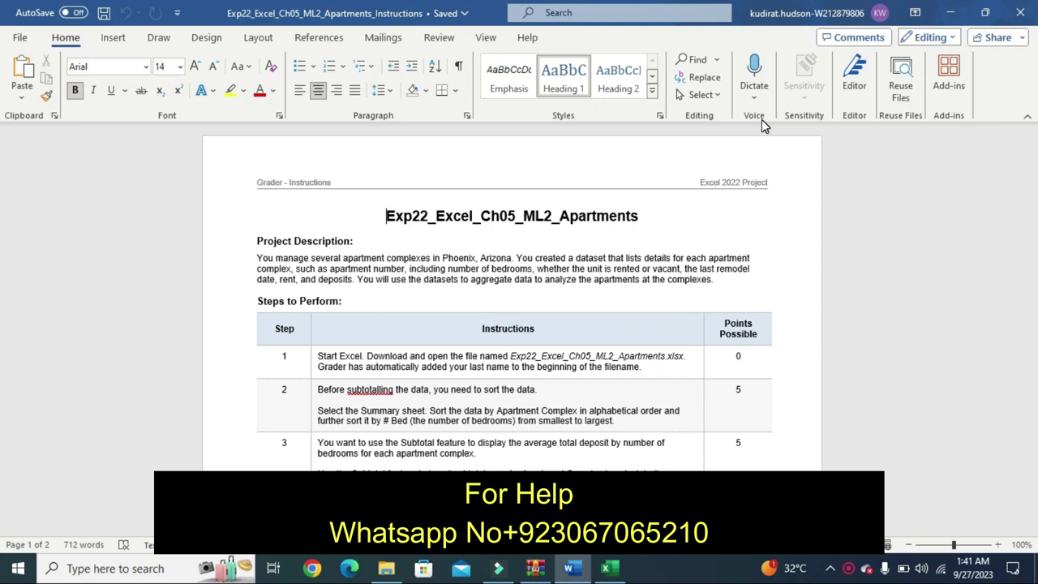
Step: Highlight the title and Project Description lines in yellow, then undo that highlight
click(386, 217)
drag(423, 221, 676, 240)
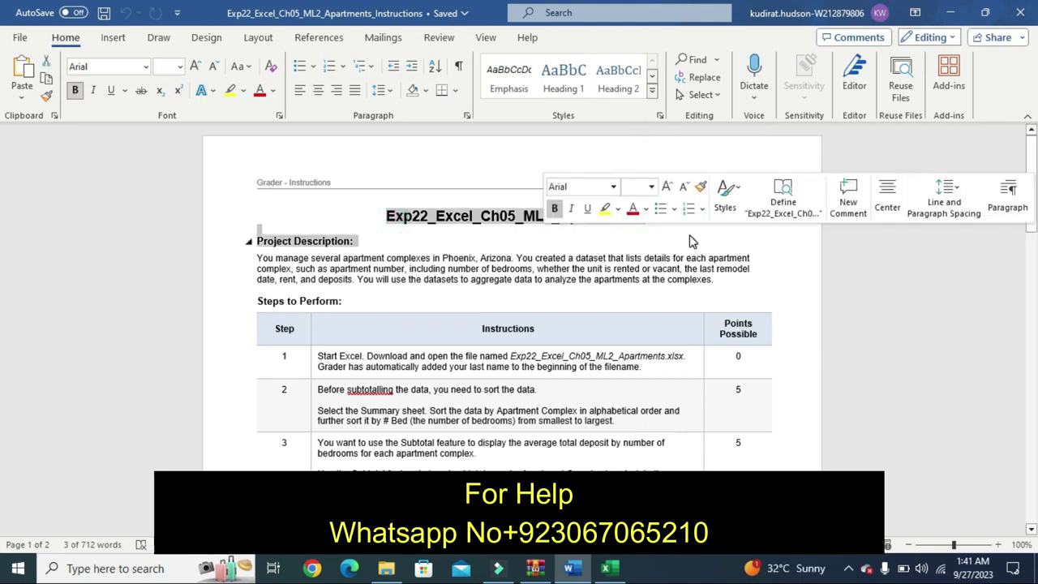
click(603, 209)
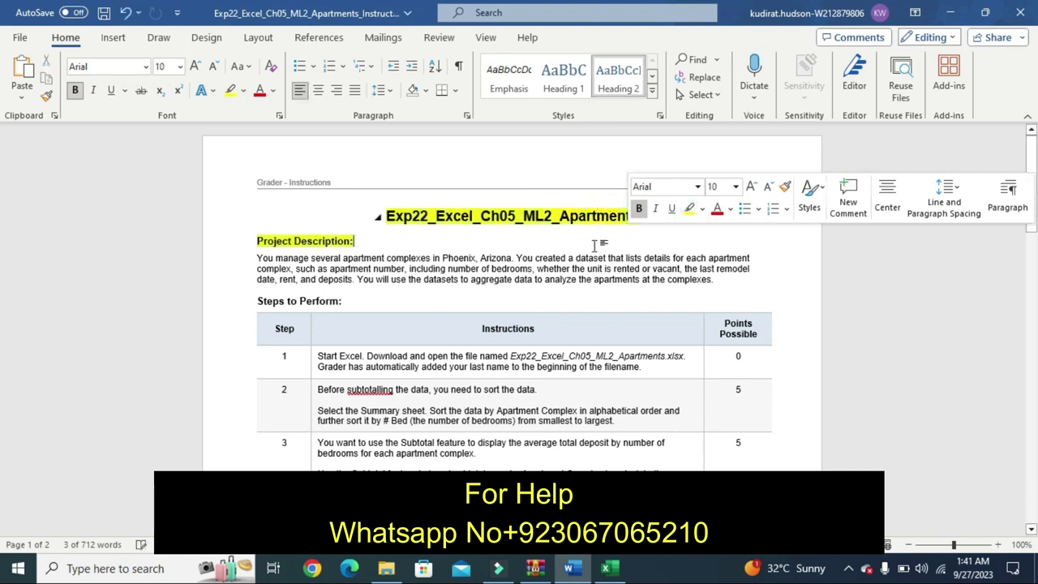
click(581, 276)
click(581, 275)
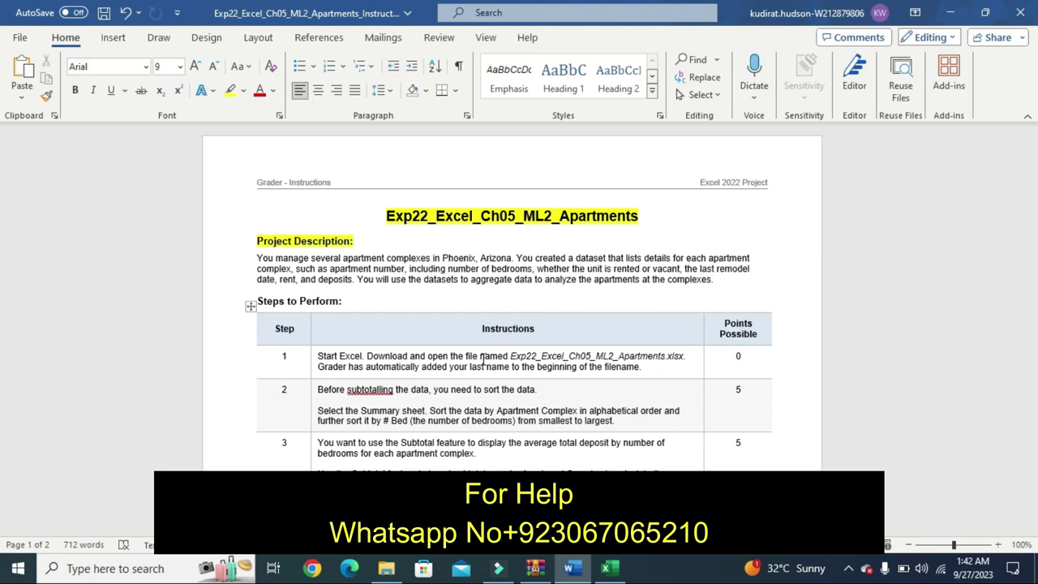
key(ctrl+z)
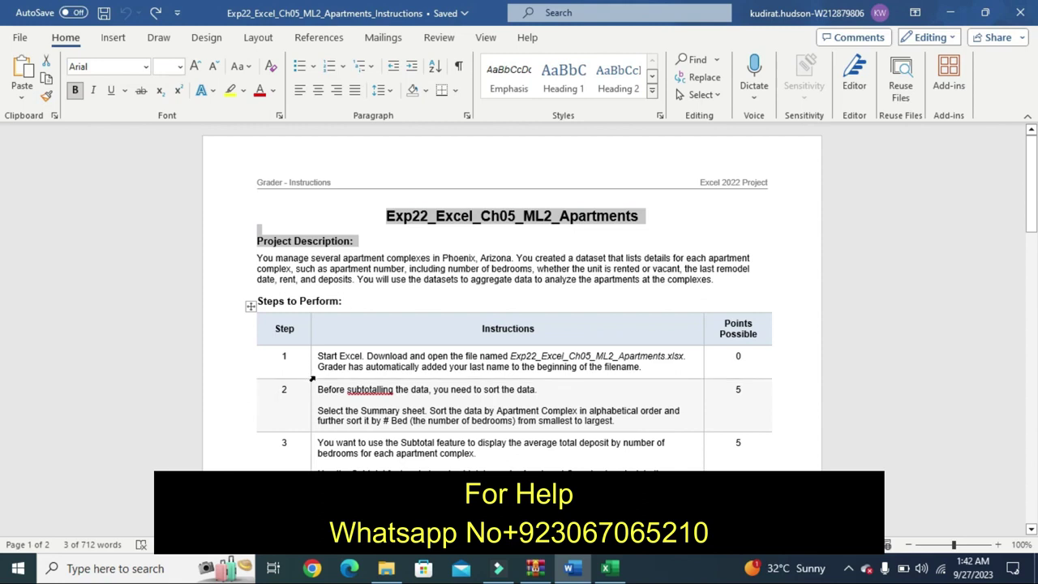
Step: Highlight step 1's instruction text in yellow, then switch to the Apartments workbook in Excel
click(312, 375)
click(372, 352)
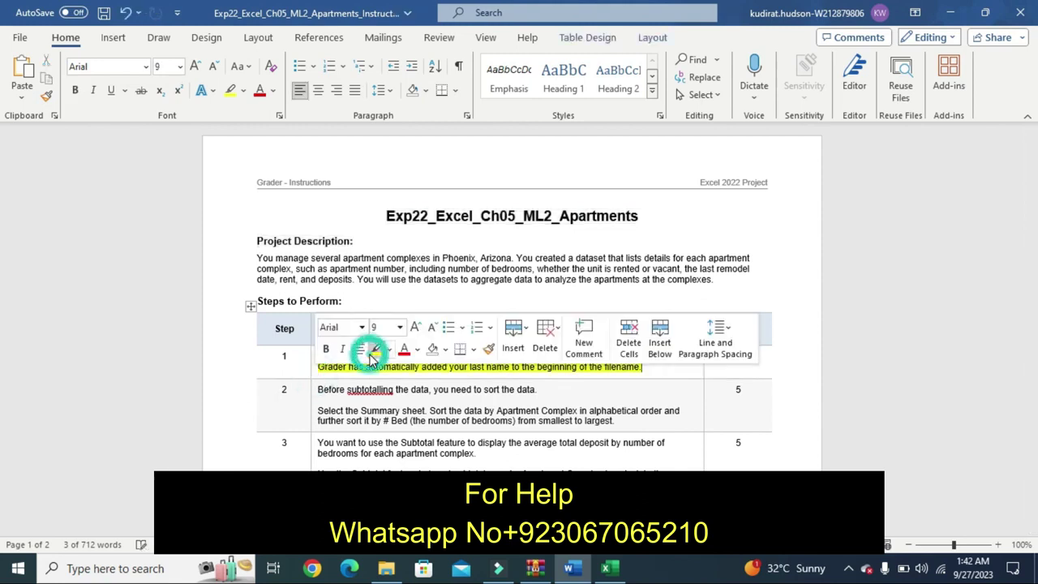
click(312, 390)
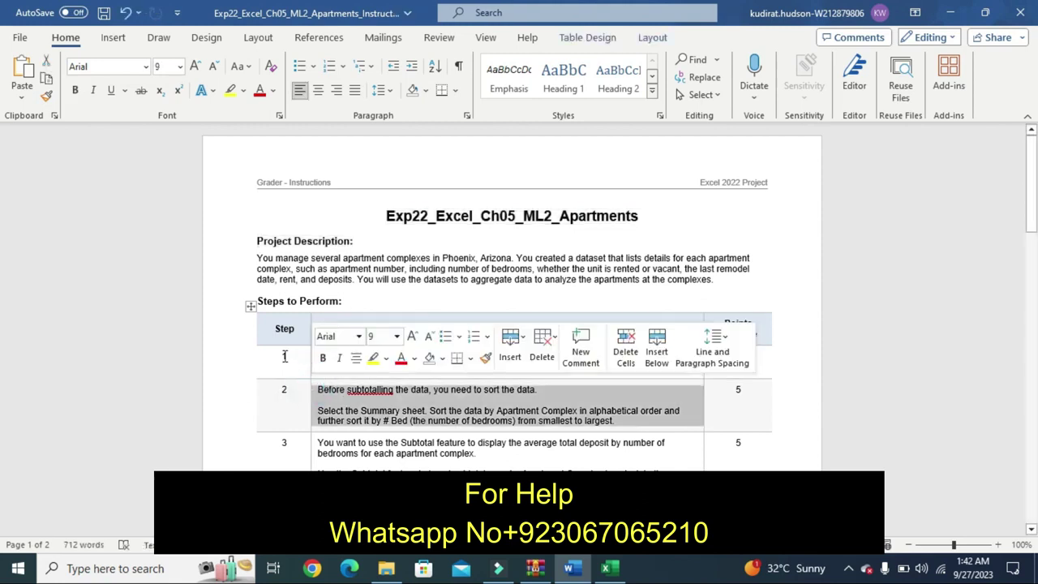
click(284, 357)
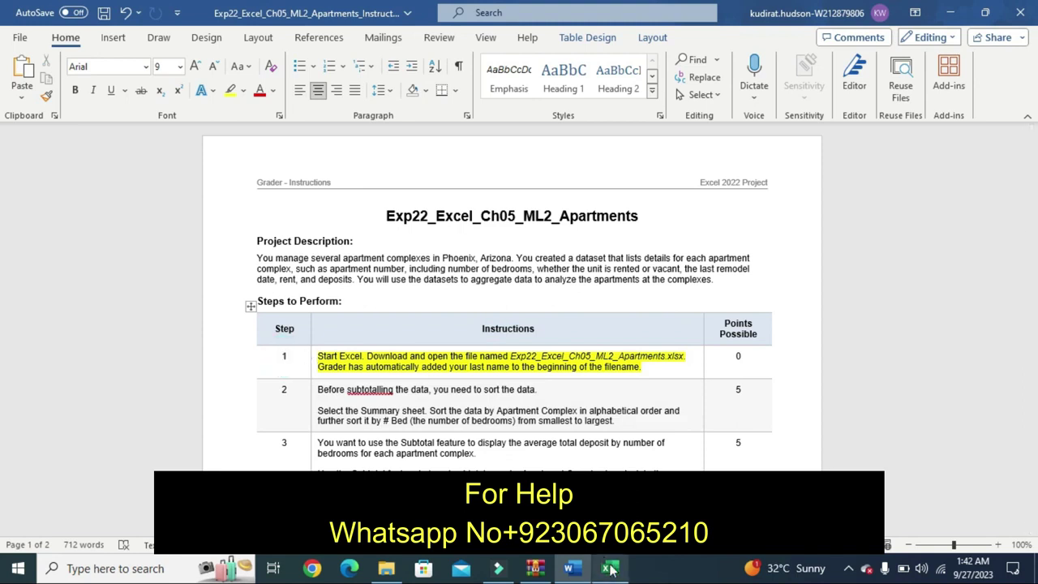
click(610, 568)
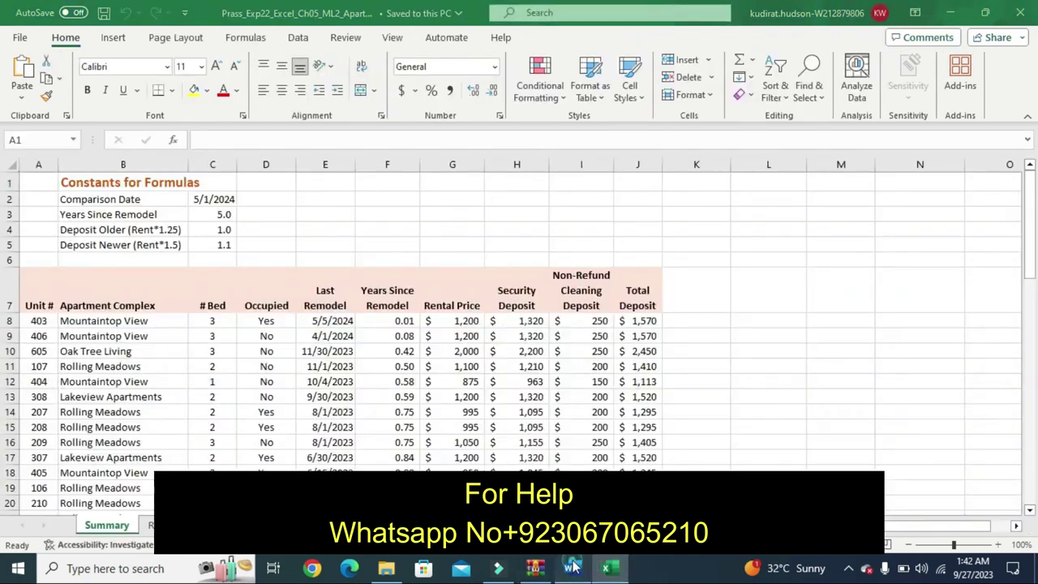
Step: Mark step 2's sorting instructions yellow in Word, then return to the Summary sheet
click(572, 566)
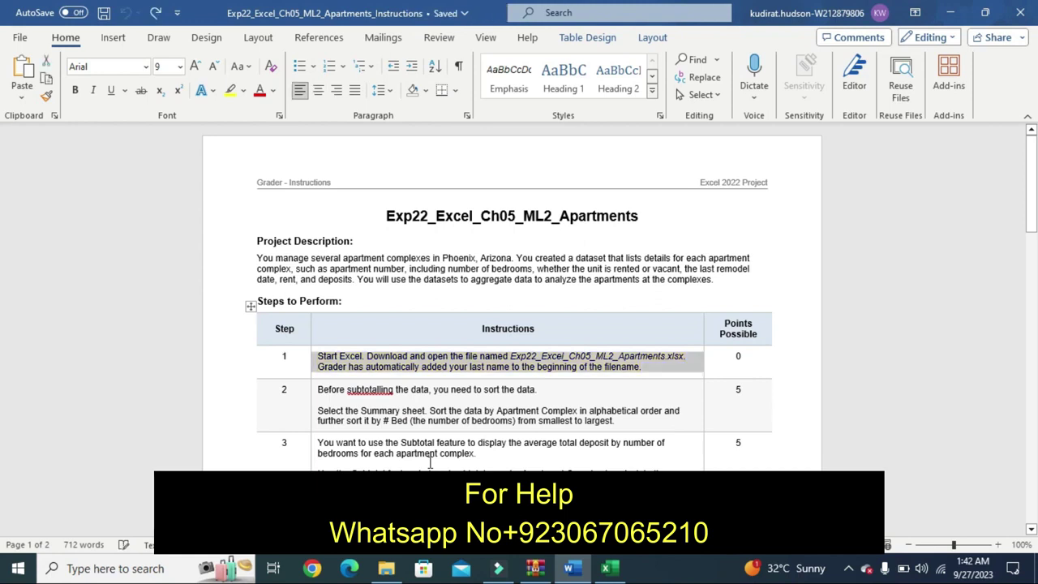
click(312, 418)
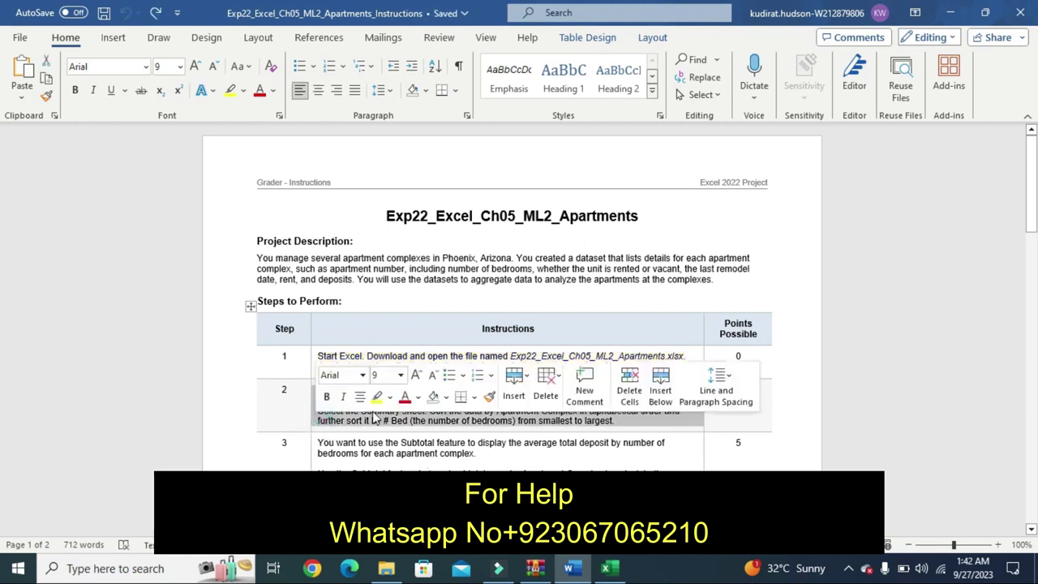
click(377, 396)
click(289, 416)
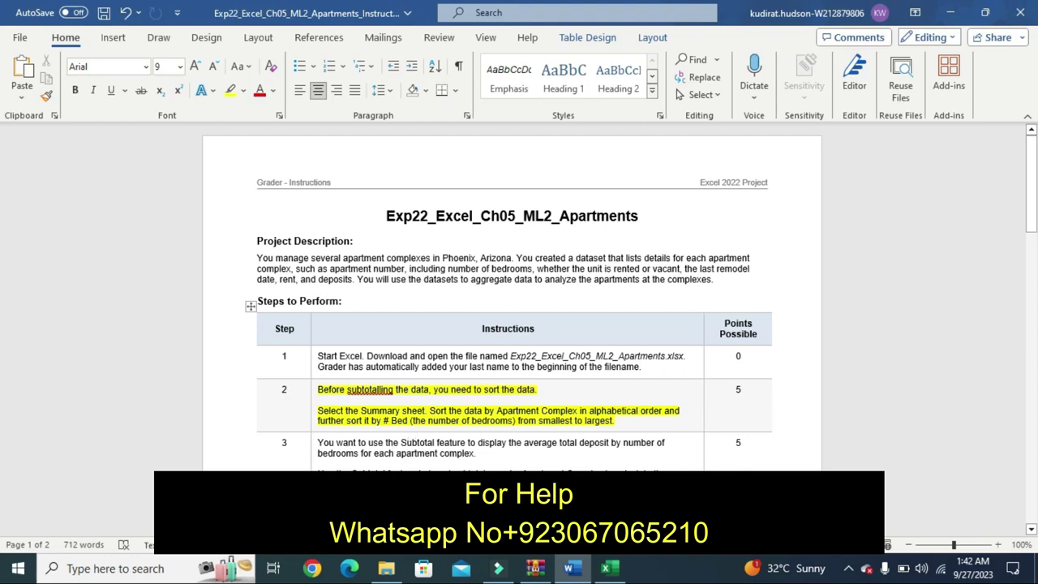
key(Right)
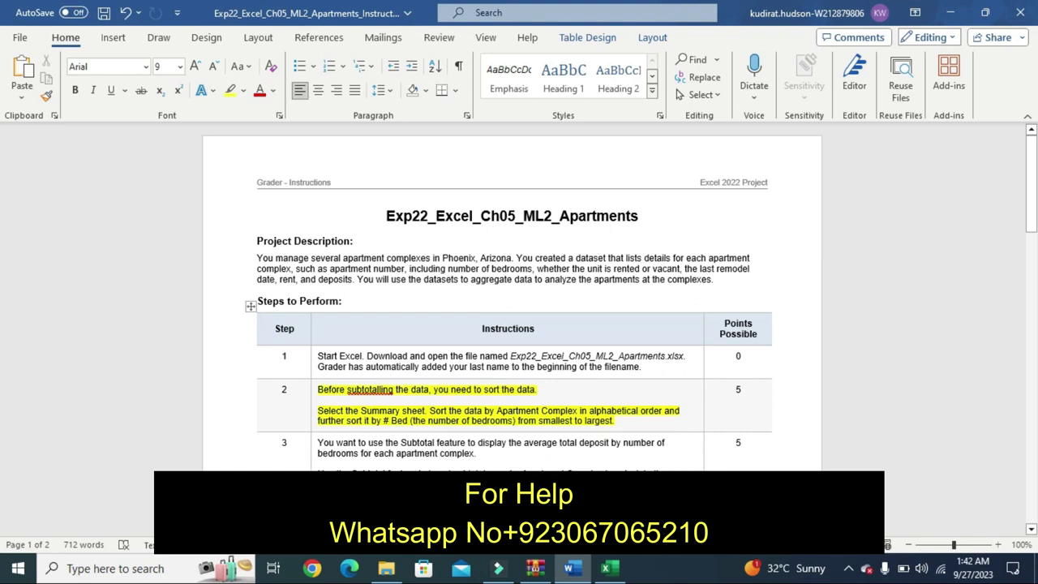
click(606, 568)
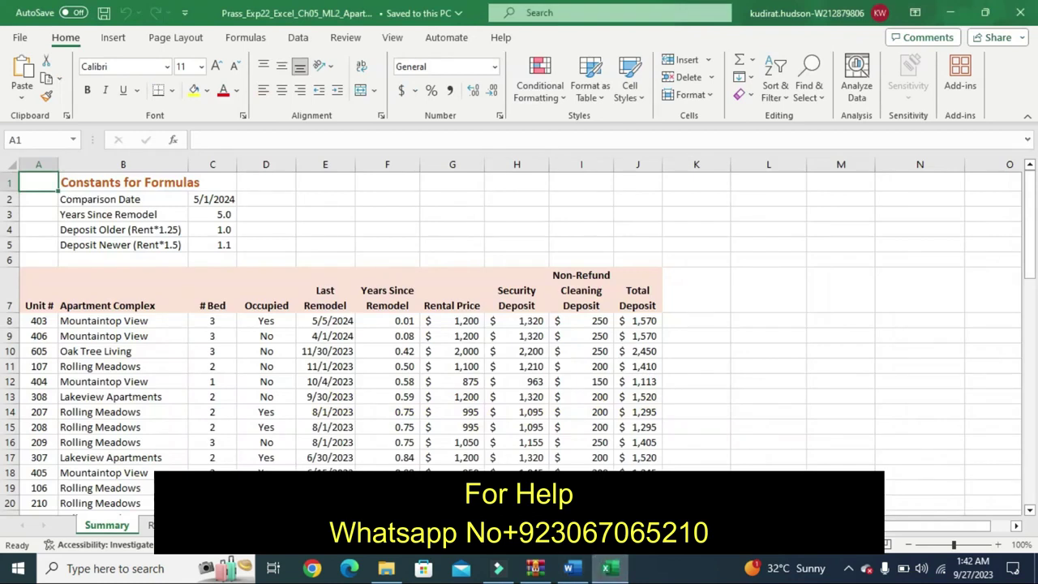
Step: Browse the ribbon tabs, then open Custom Sort and cancel it without changes
click(106, 42)
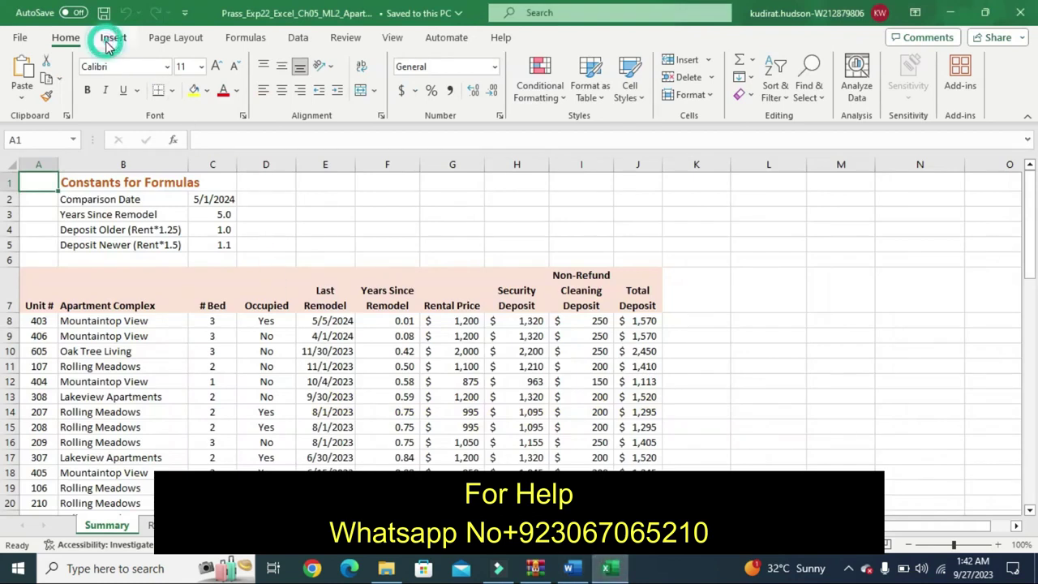
click(219, 37)
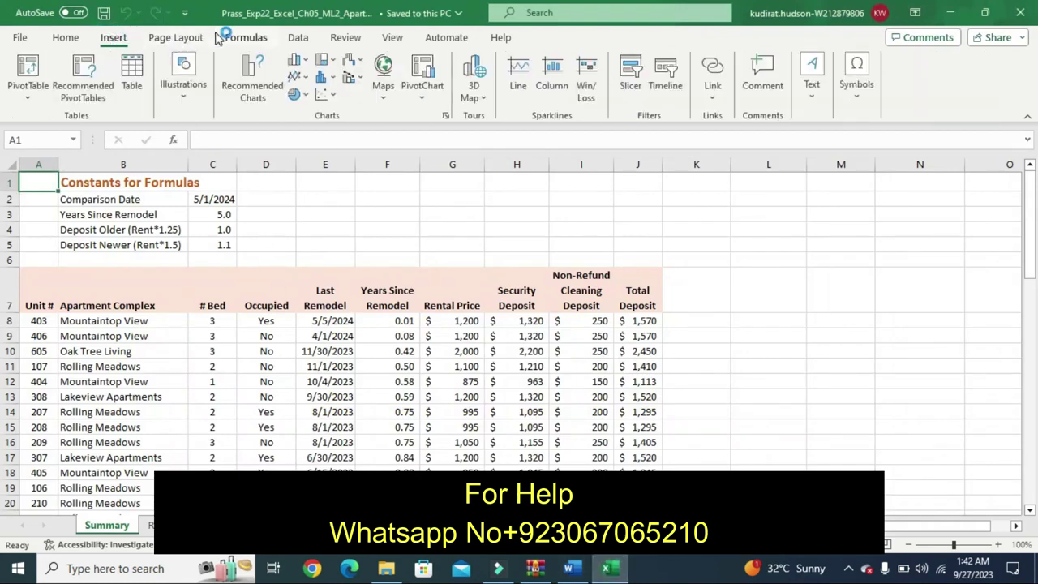
click(63, 37)
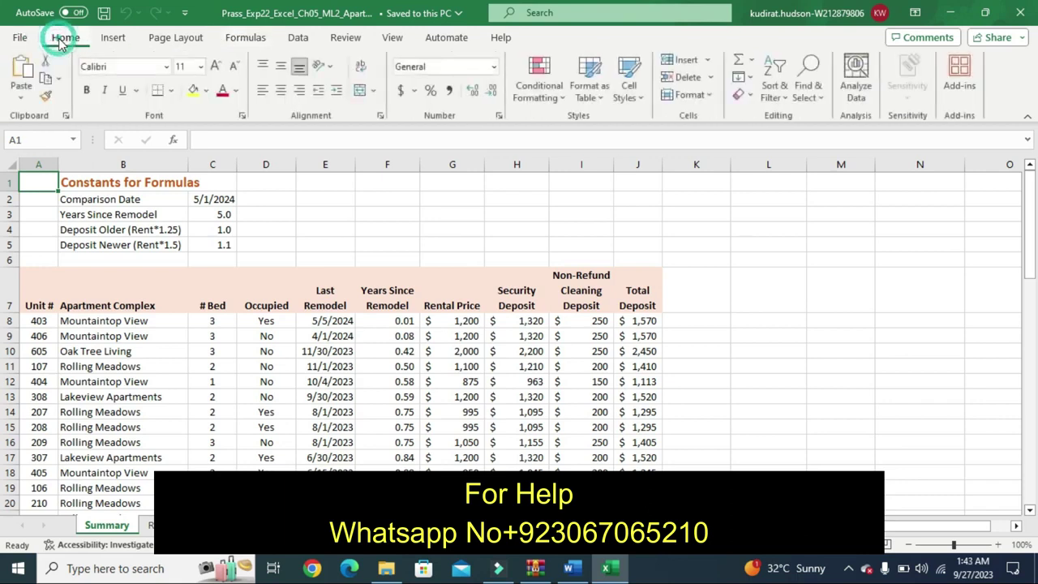
click(773, 96)
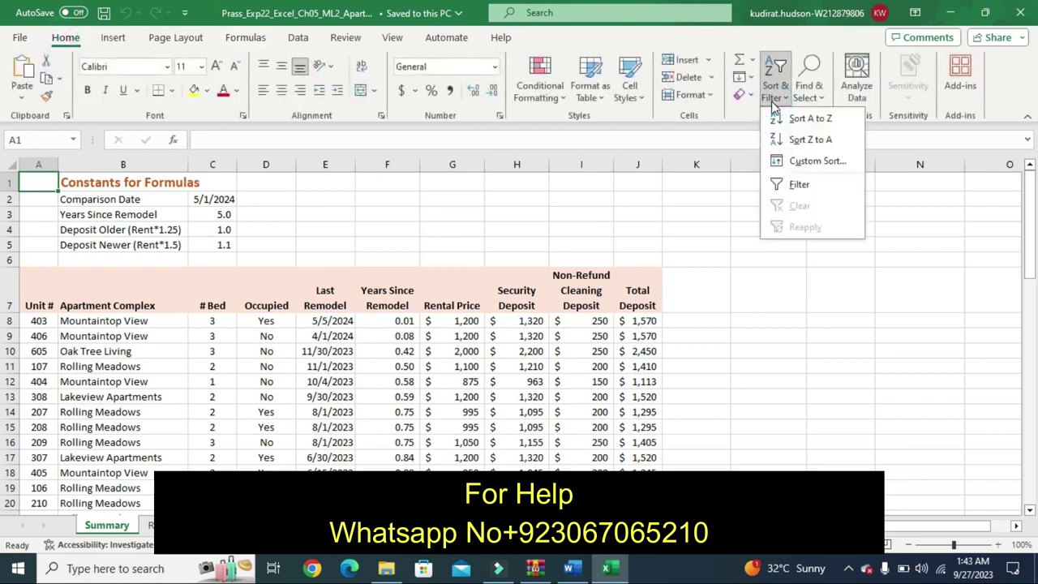
click(815, 161)
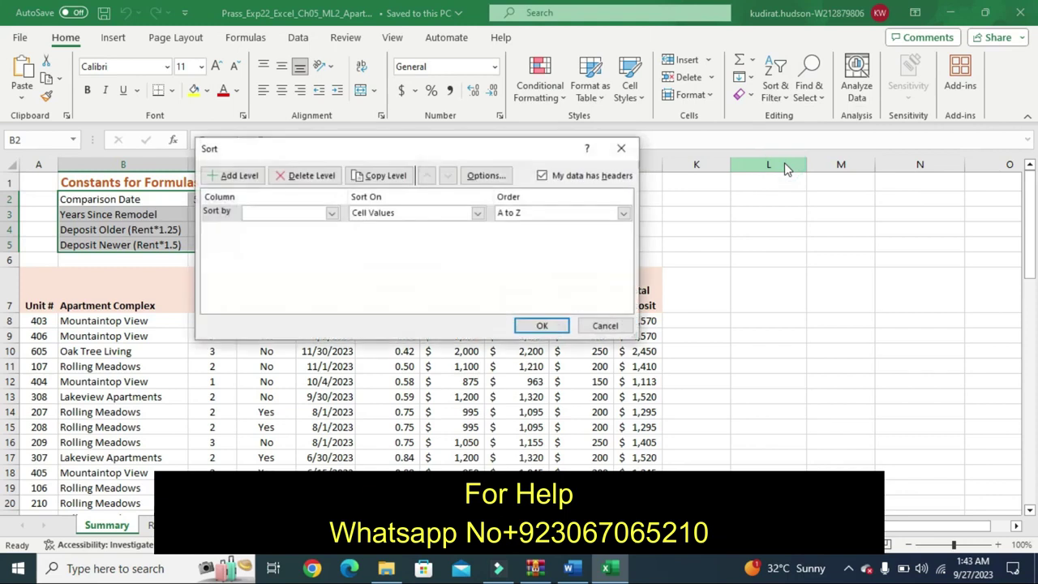
click(333, 213)
click(332, 213)
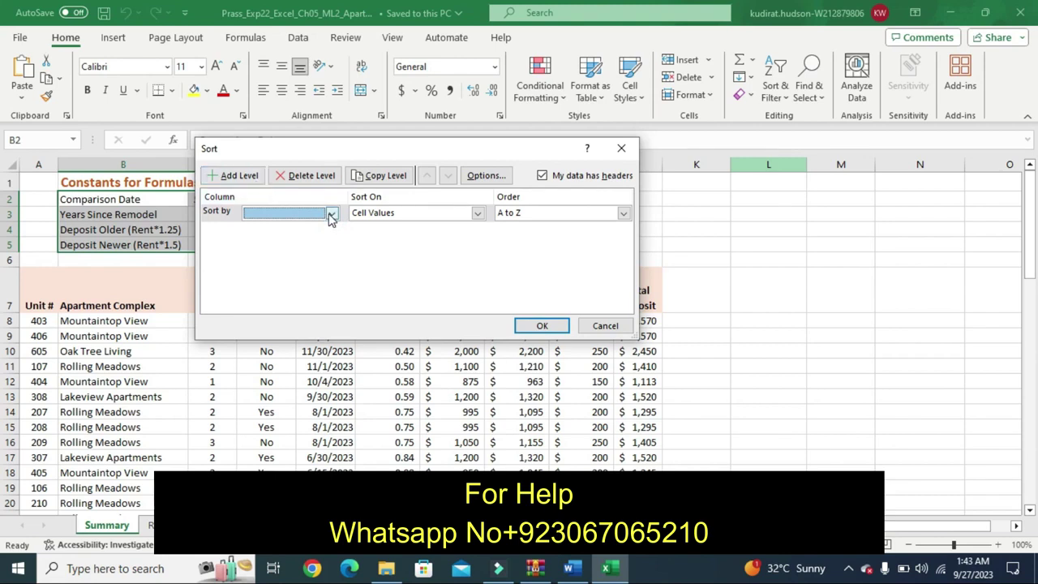
click(621, 149)
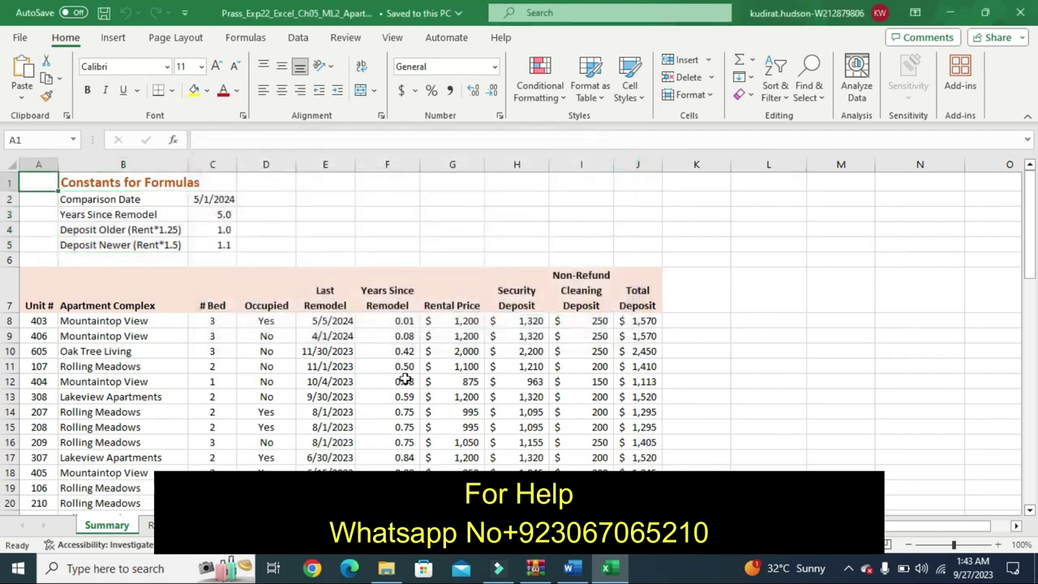
Step: Set up a two-level sort: Apartment Complex A to Z, then # Bed smallest to largest
click(403, 380)
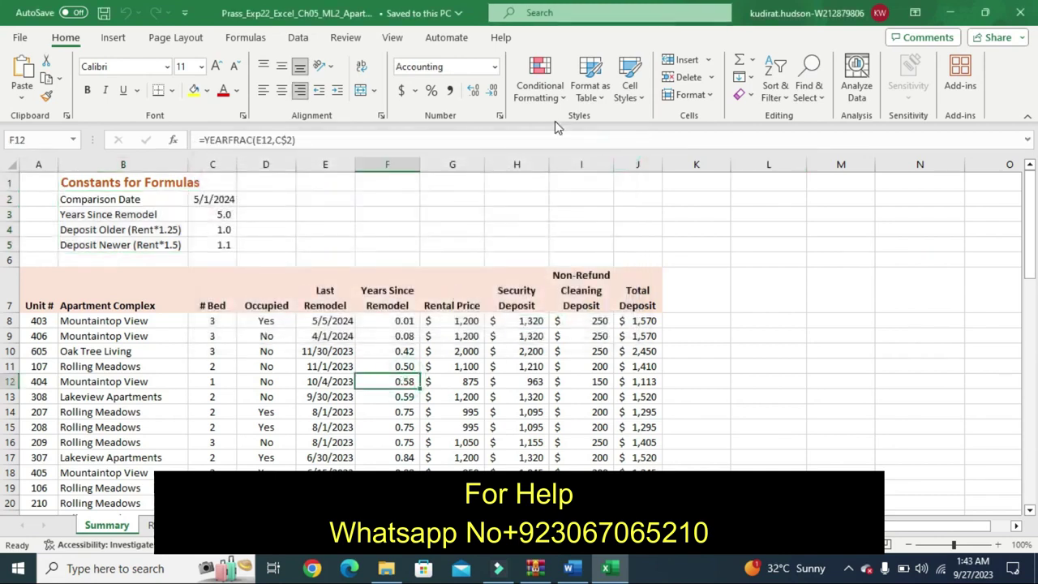
click(775, 91)
click(815, 160)
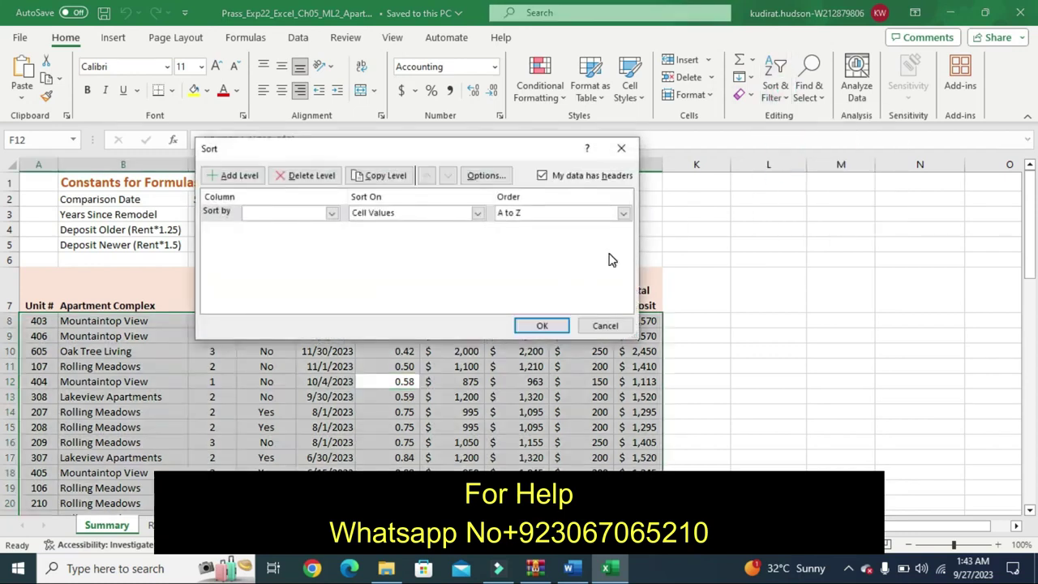
click(332, 213)
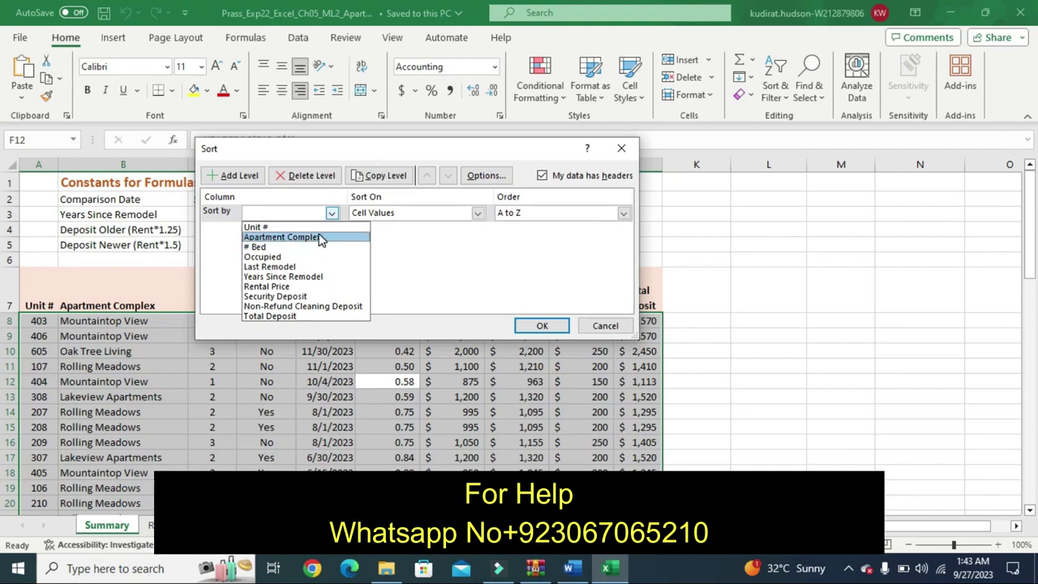
click(318, 237)
click(234, 175)
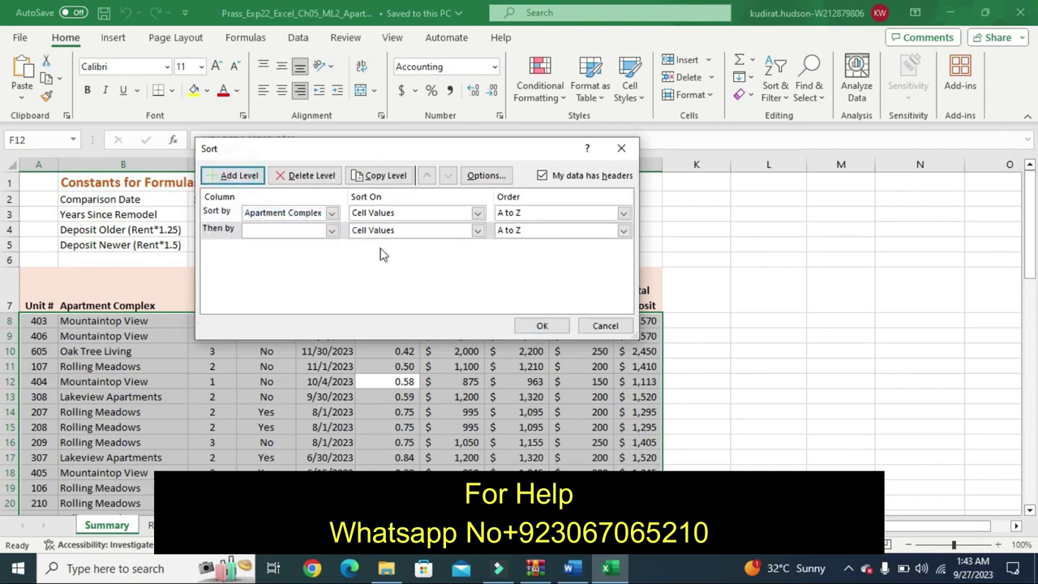
click(332, 231)
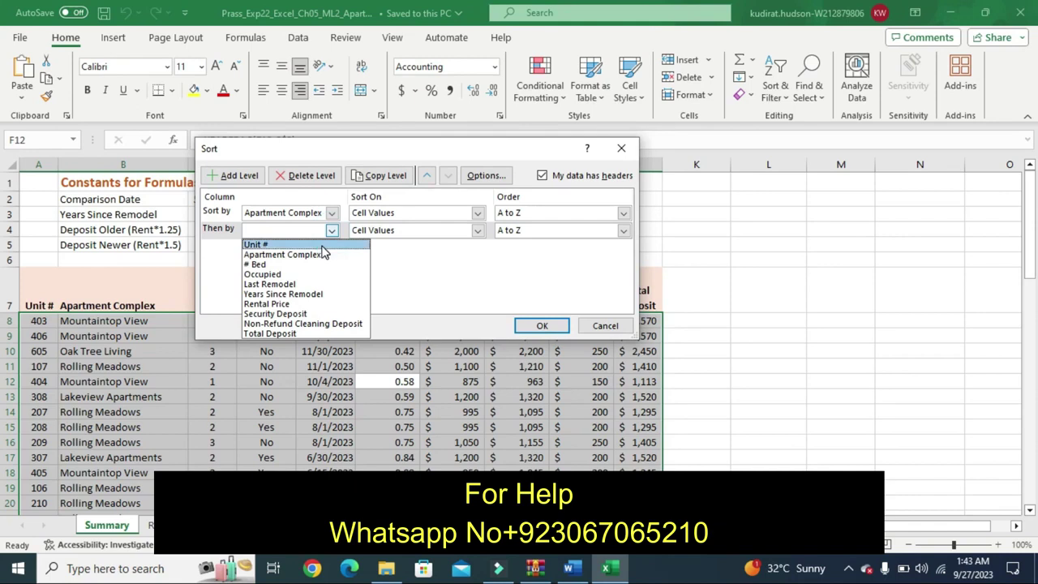
click(315, 265)
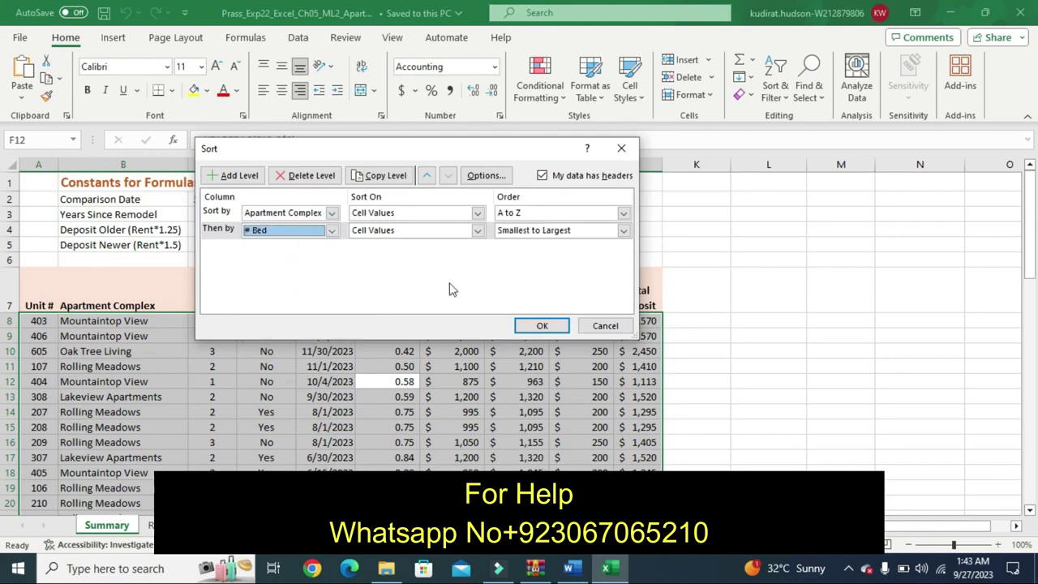
click(547, 329)
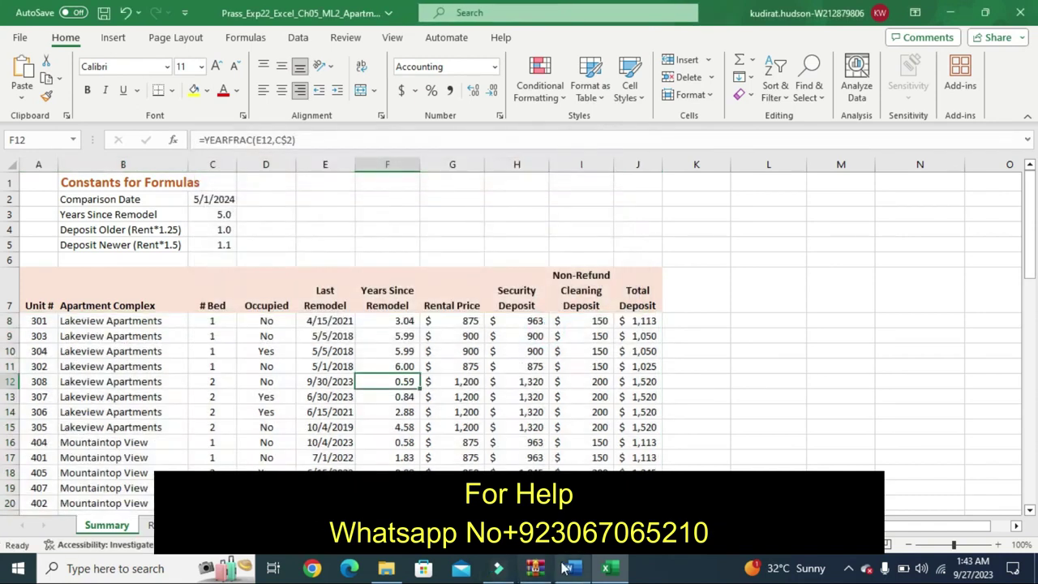
Step: Remove step 2's highlight, highlight step 3's Subtotal instructions yellow, and return to Excel
click(566, 570)
key(ctrl+z)
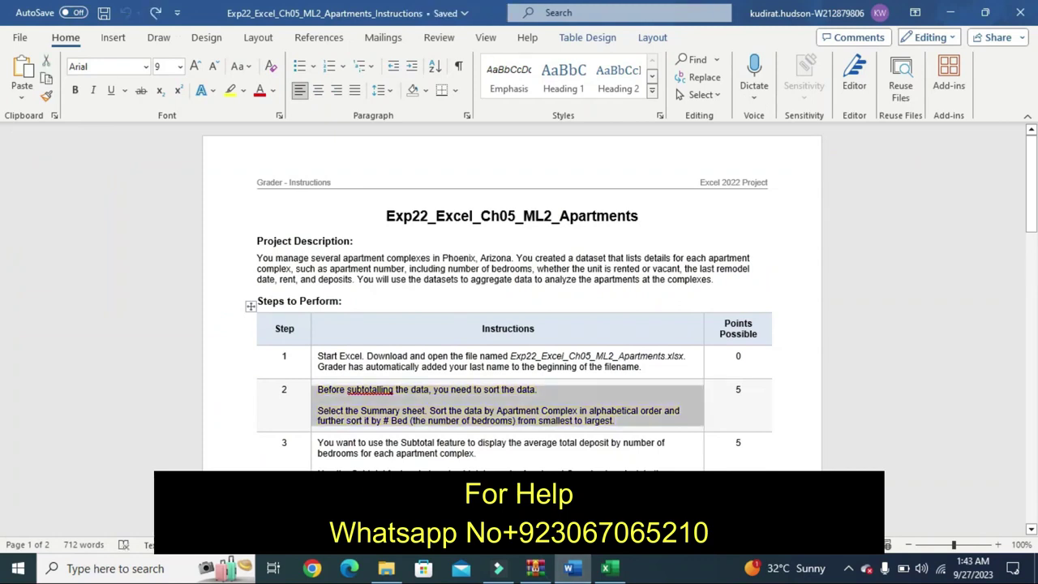
right_click(324, 466)
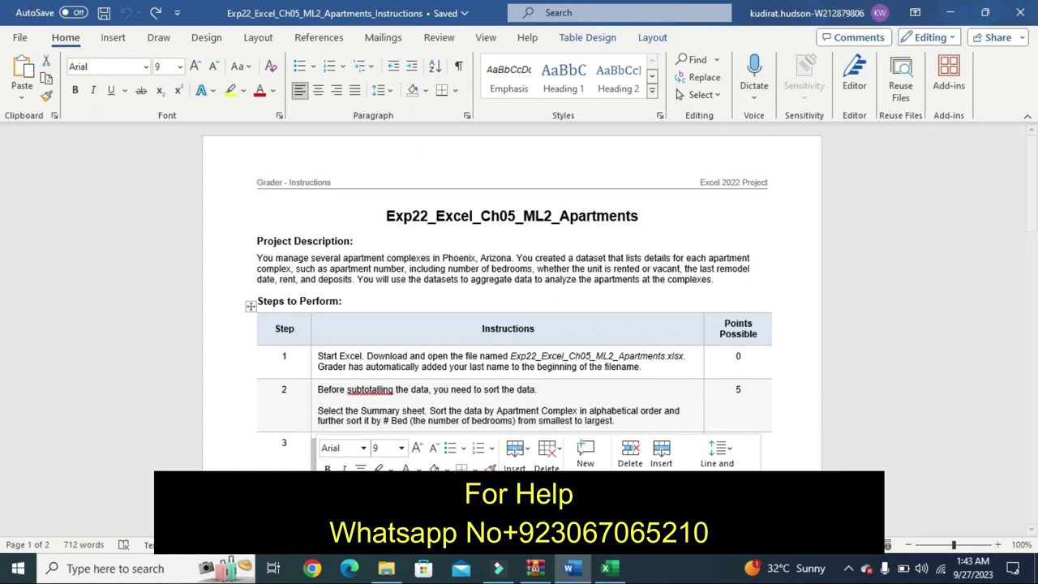
click(286, 442)
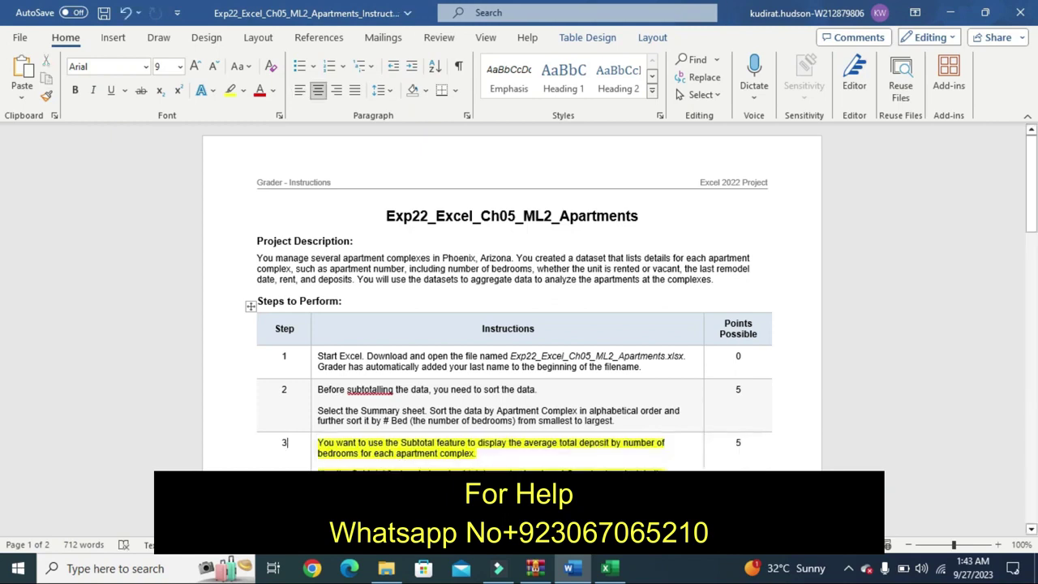
click(608, 569)
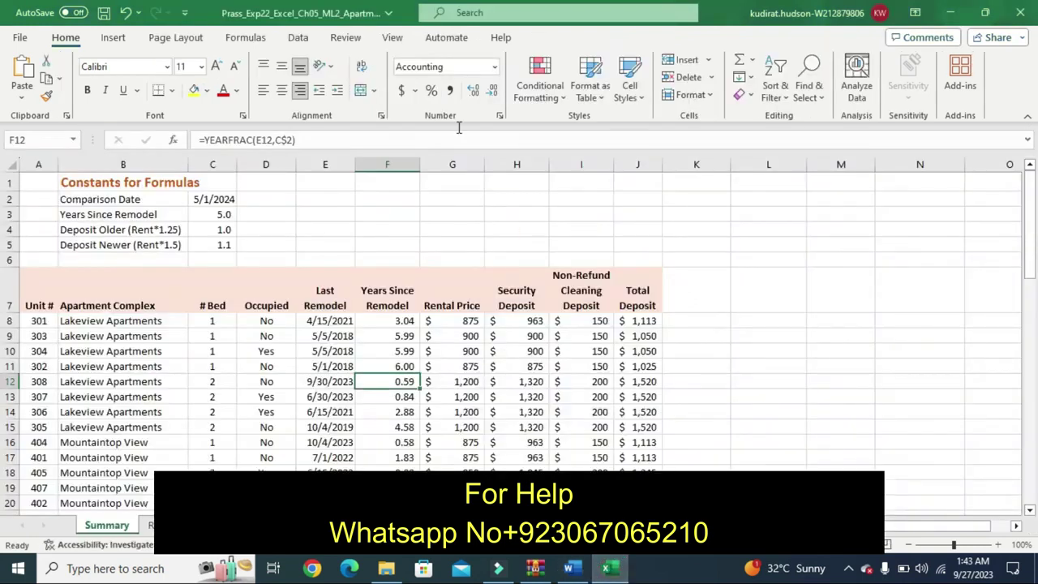
click(296, 38)
click(770, 99)
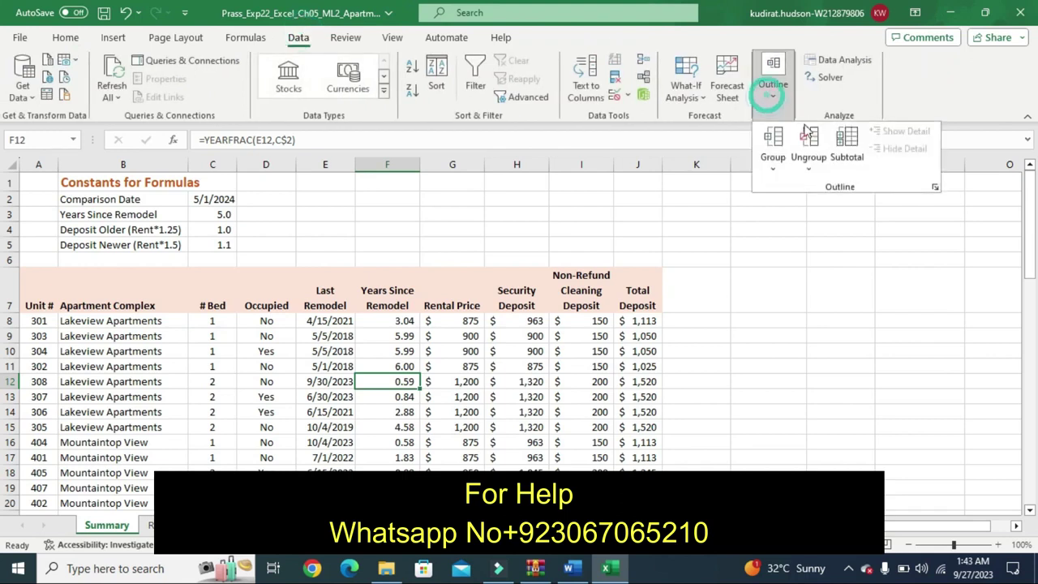
click(847, 158)
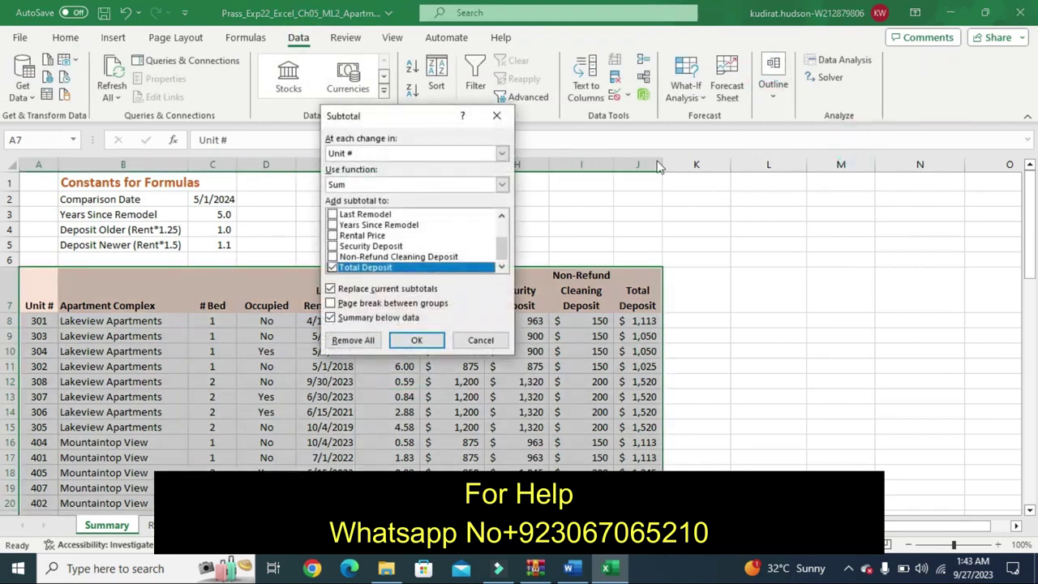
click(498, 154)
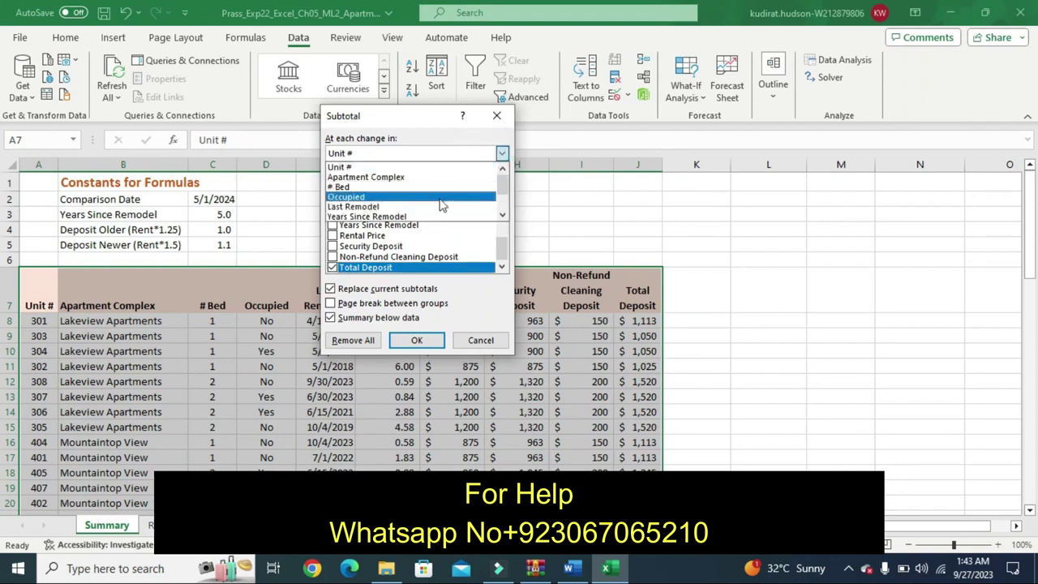
click(503, 213)
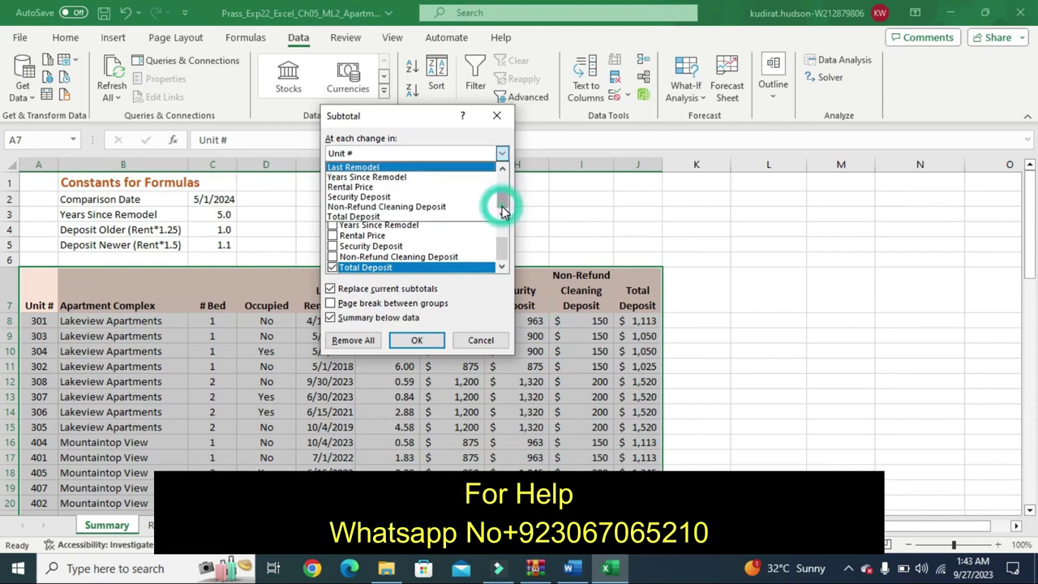
click(504, 188)
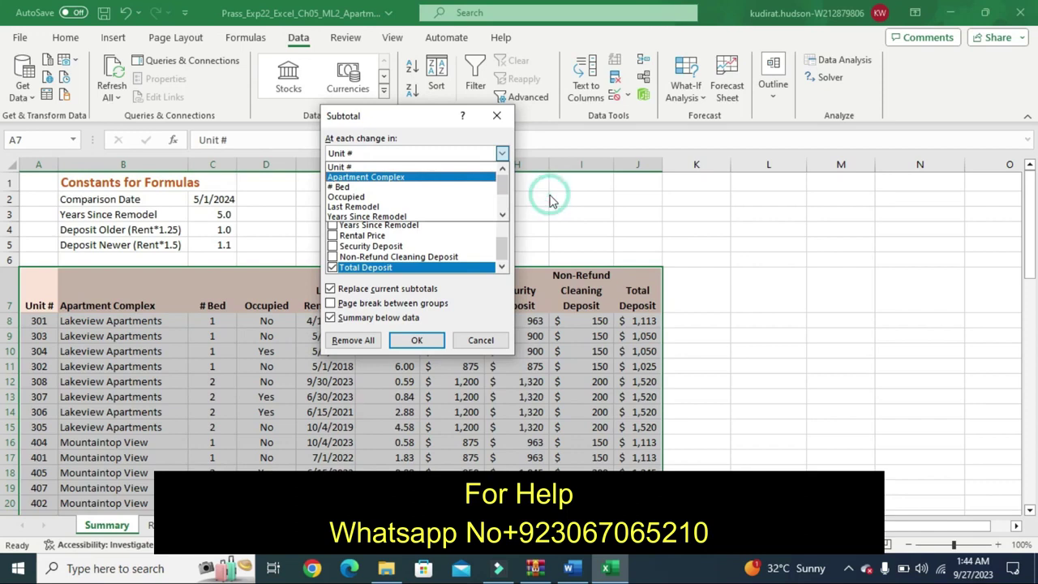
click(494, 116)
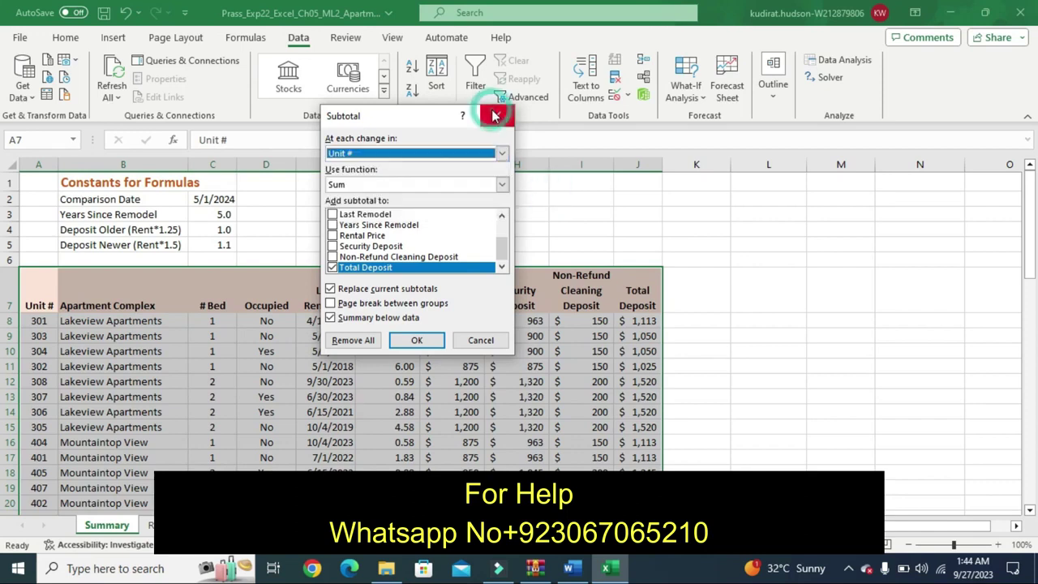
click(493, 116)
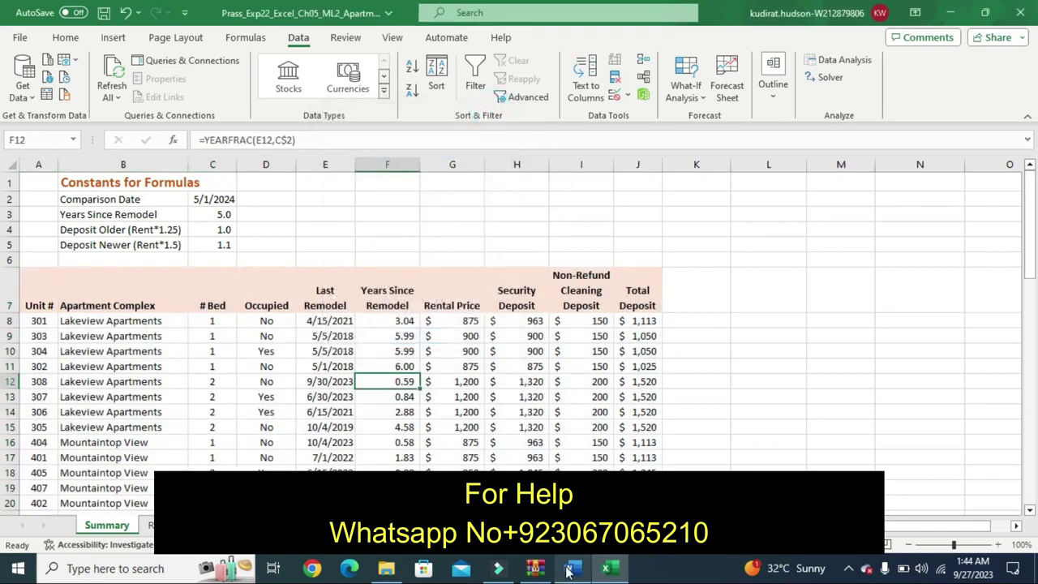
Step: Add Total Deposit average subtotals at each change in Apartment Complex
click(569, 568)
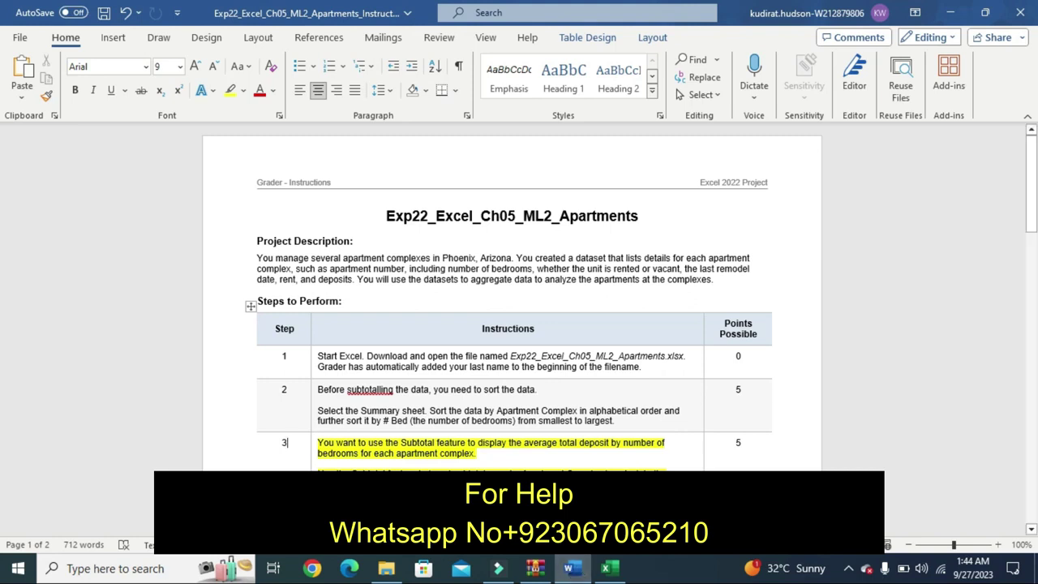
click(610, 567)
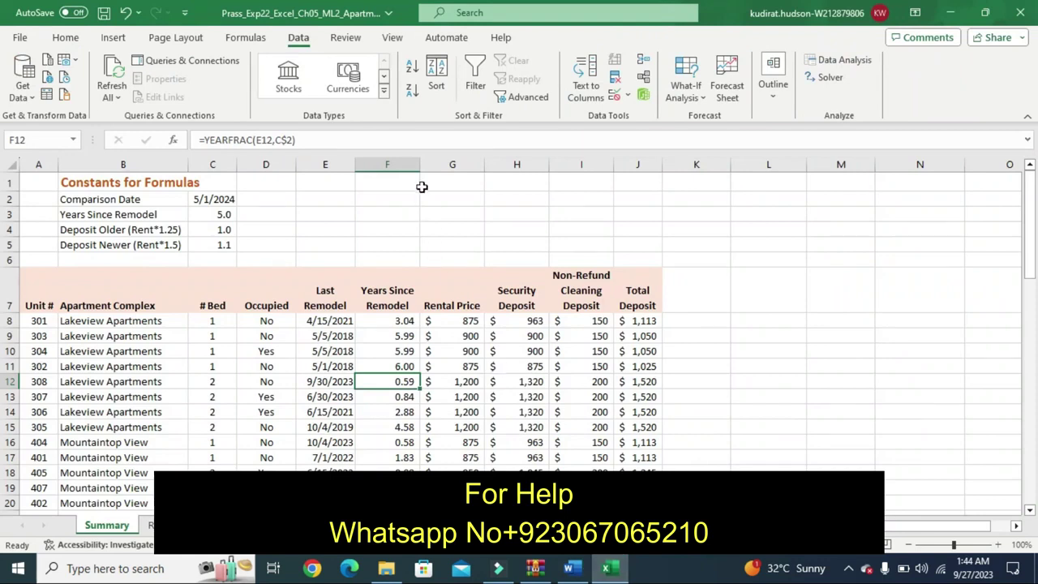
click(766, 89)
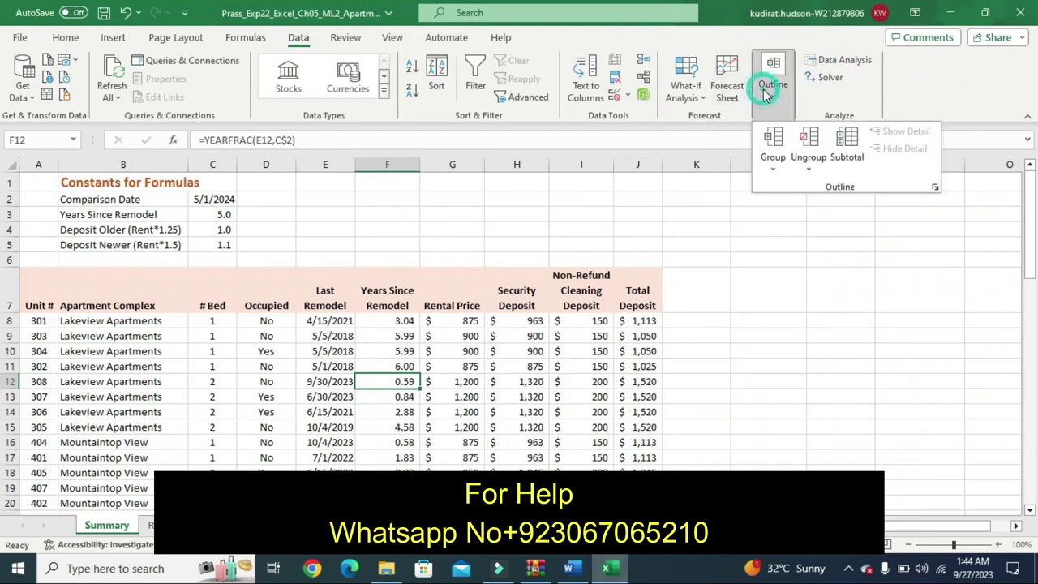
click(835, 142)
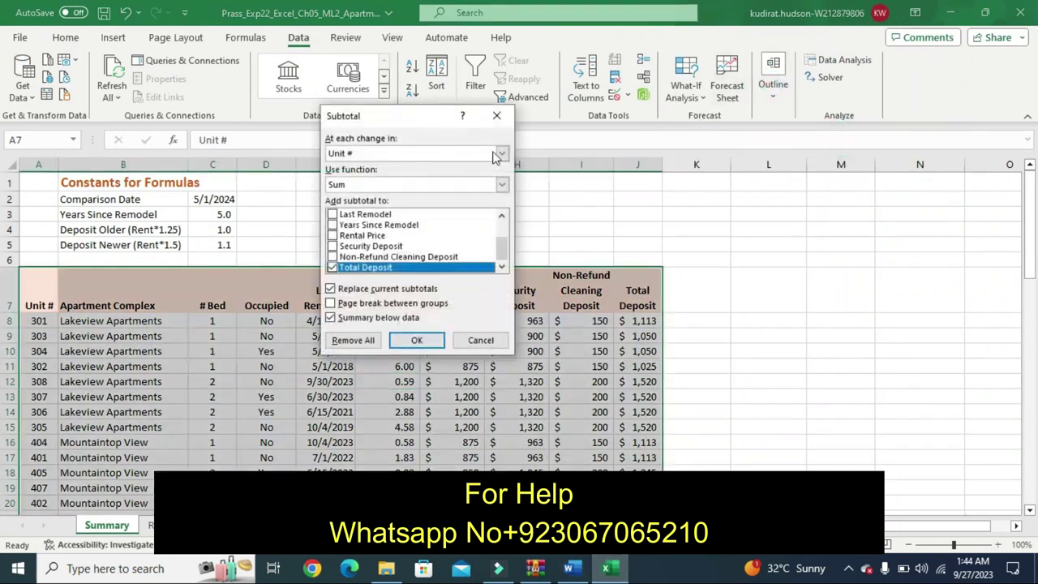
click(501, 152)
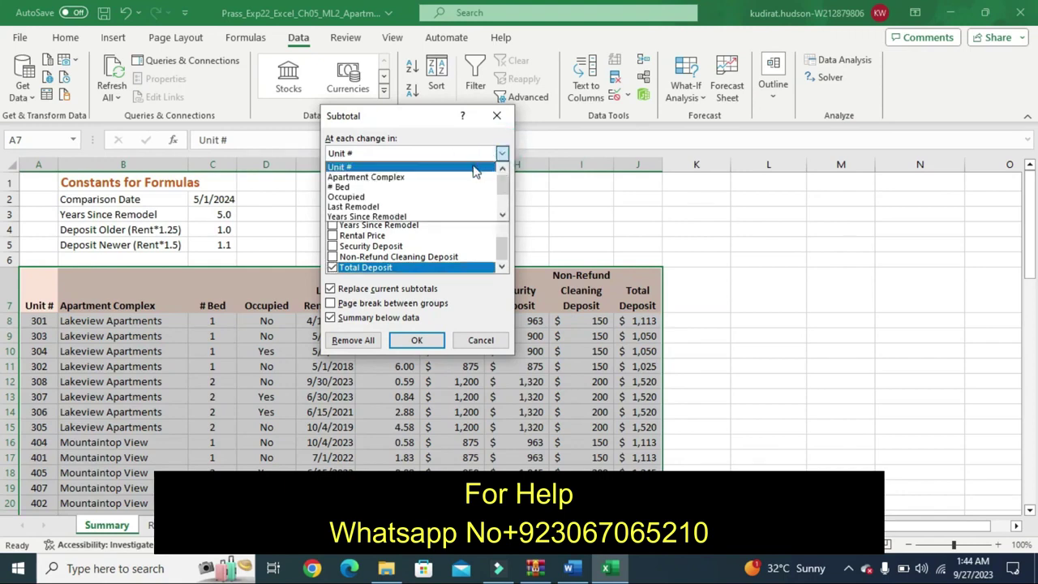
click(430, 177)
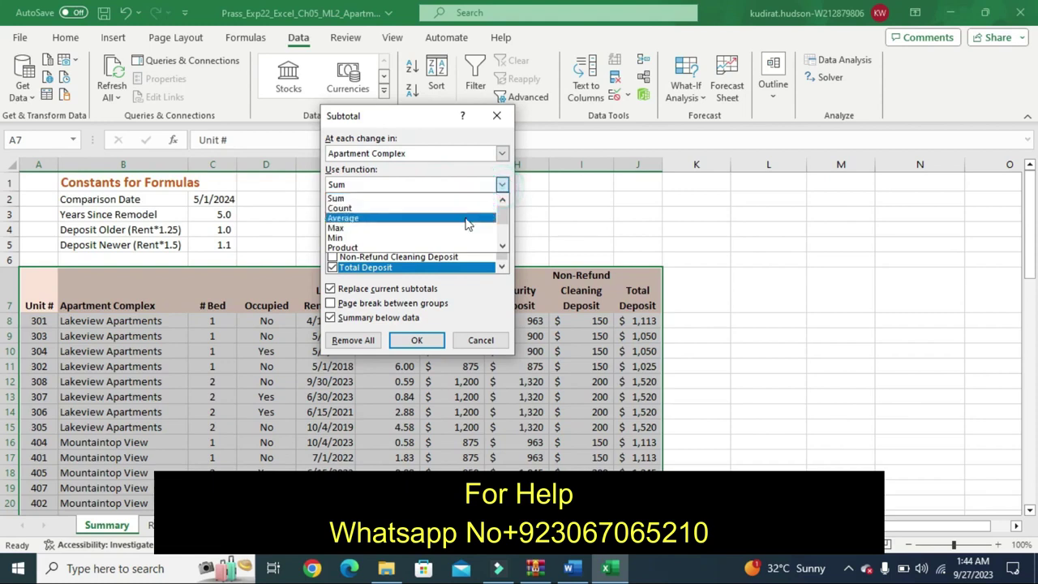
click(470, 218)
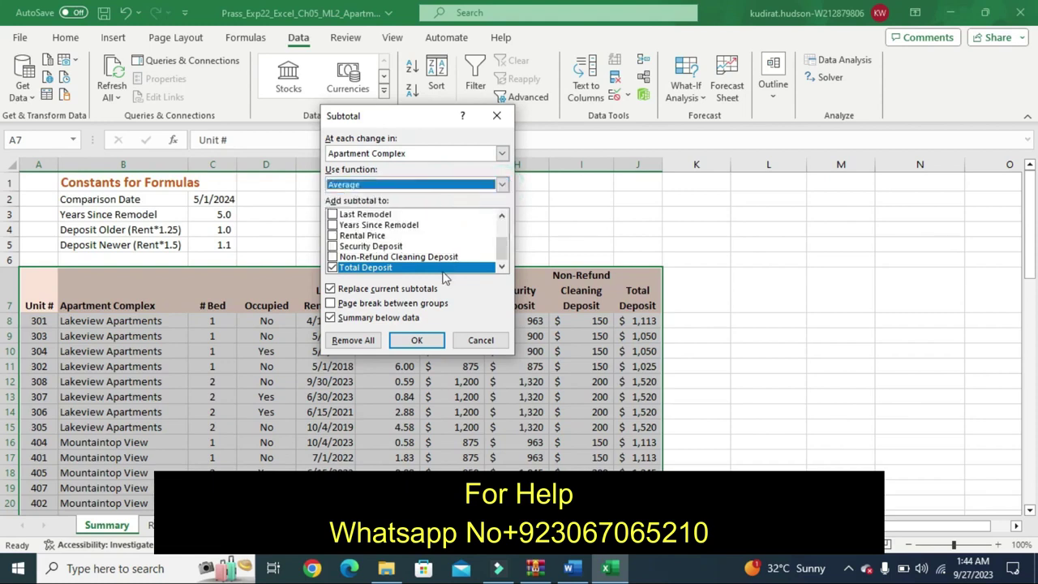
click(416, 341)
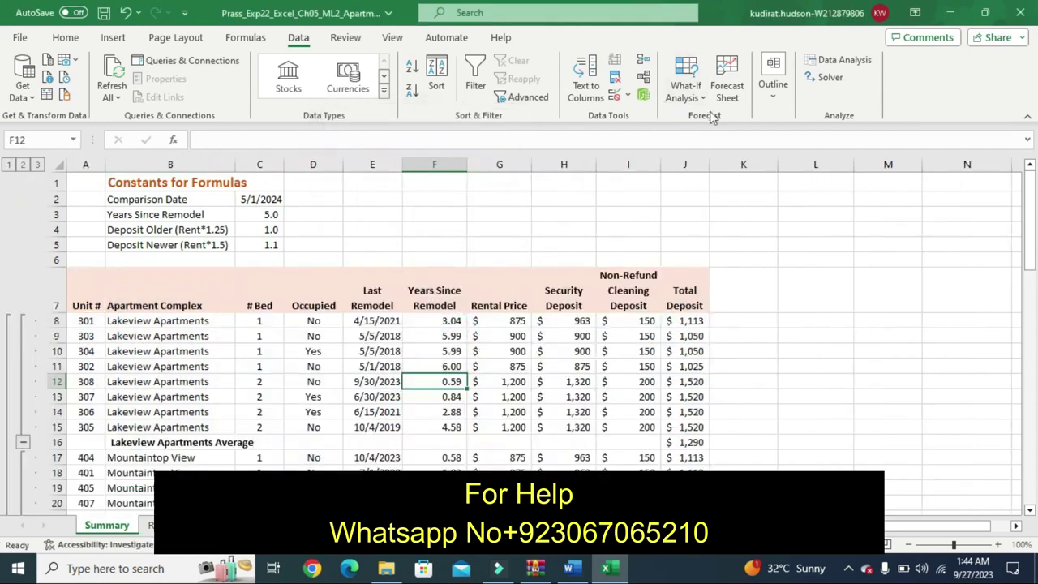
Step: Add nested # Bed average subtotals while keeping the Apartment Complex subtotals
click(773, 85)
click(845, 142)
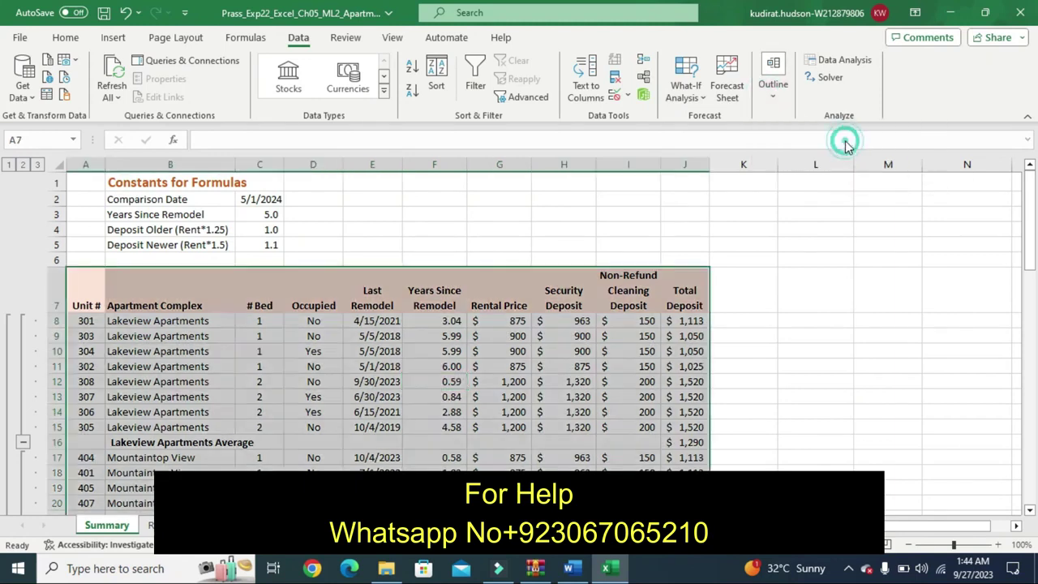
click(501, 154)
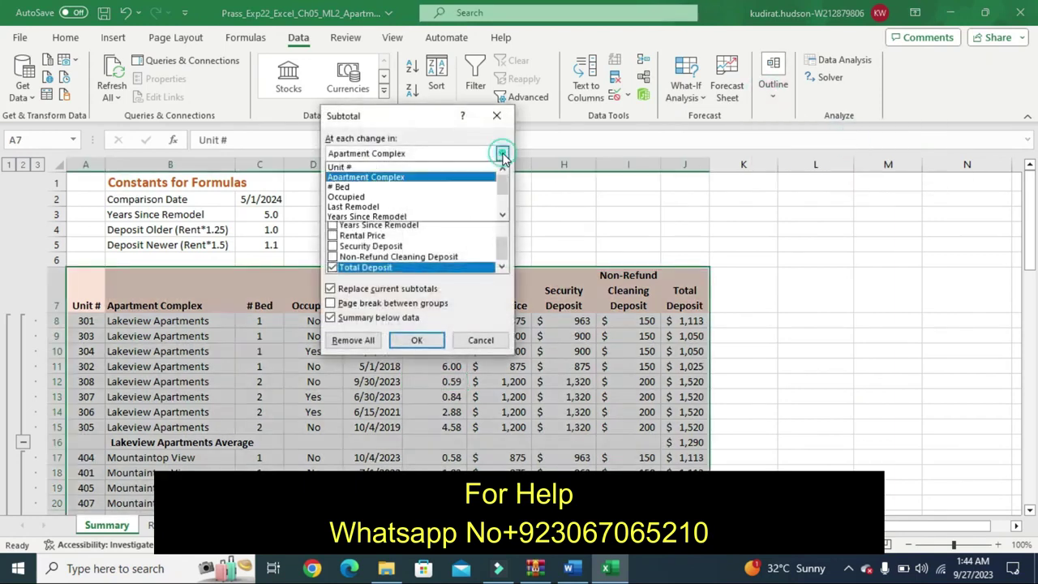
click(478, 186)
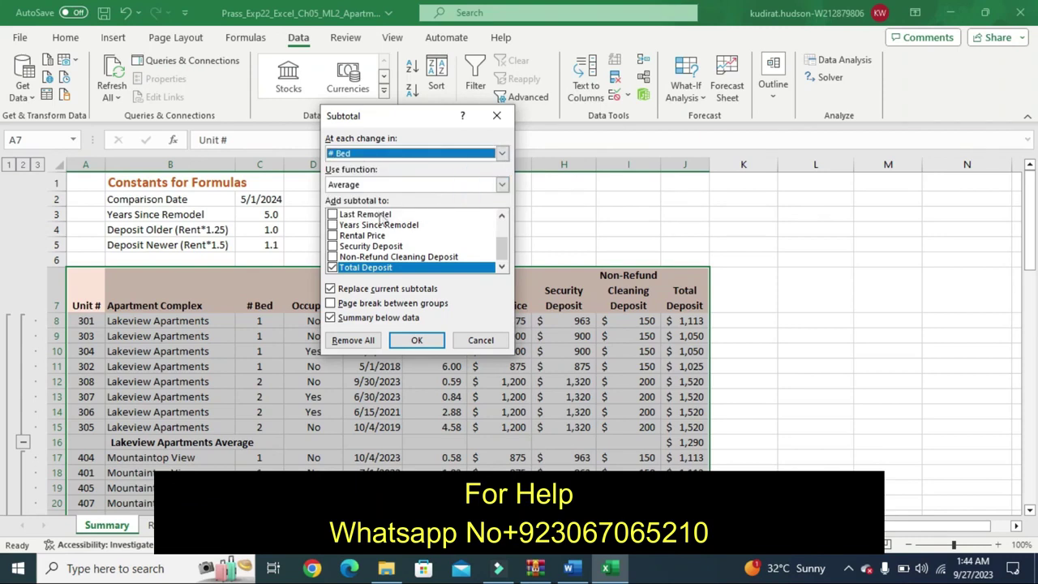
click(332, 290)
click(414, 337)
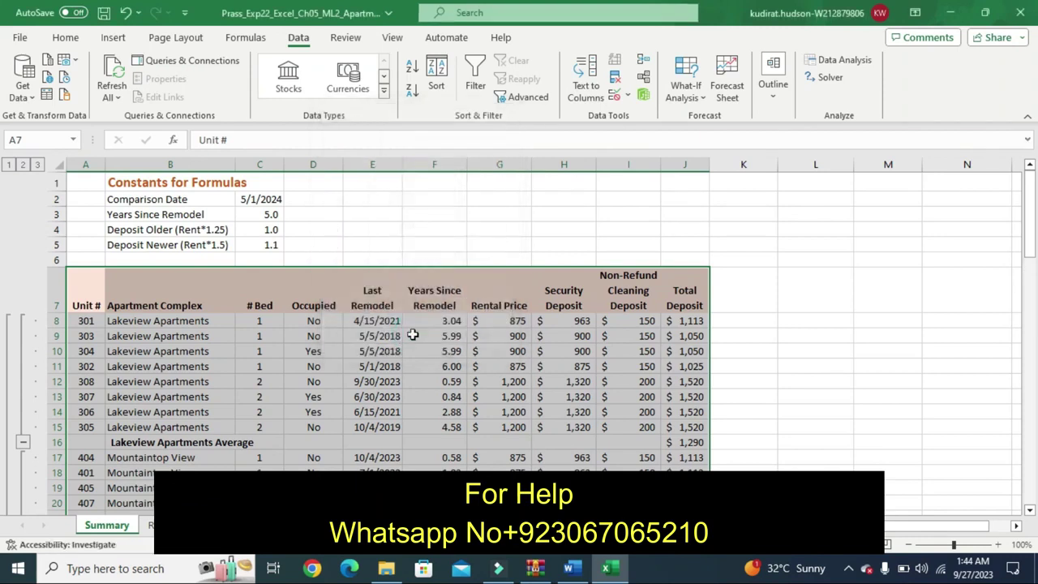
click(570, 569)
Step: Replace step 3's highlight with a yellow highlight on step 4's outline instructions, then return to Excel
key(ctrl+z)
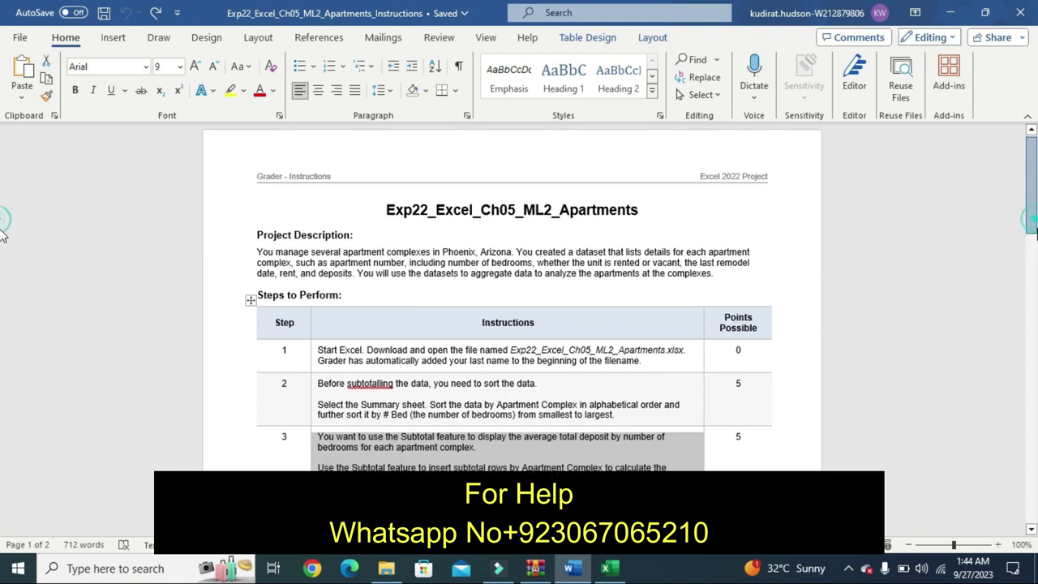
drag(1031, 186, 1030, 234)
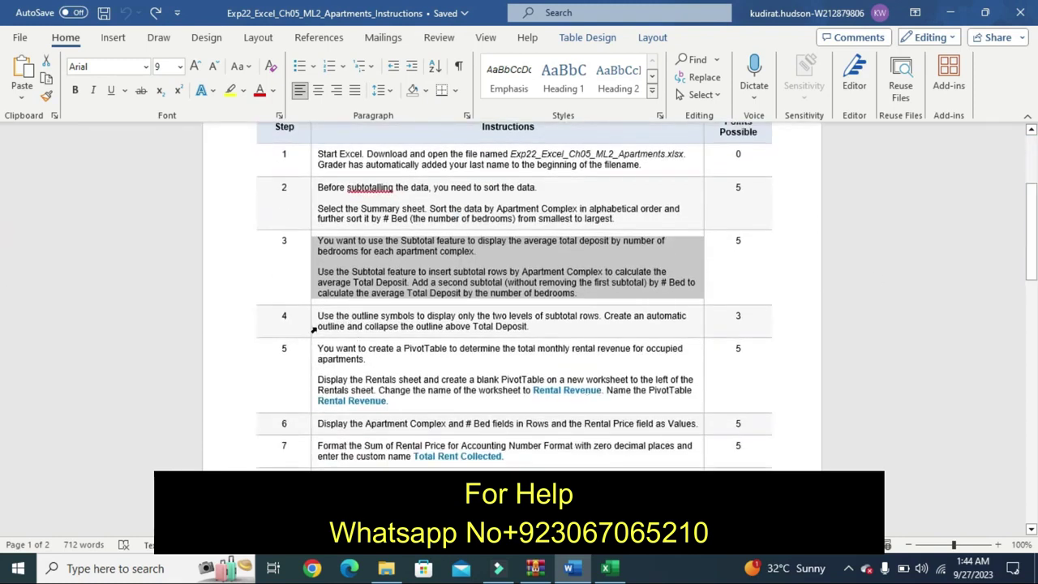
click(311, 329)
click(376, 301)
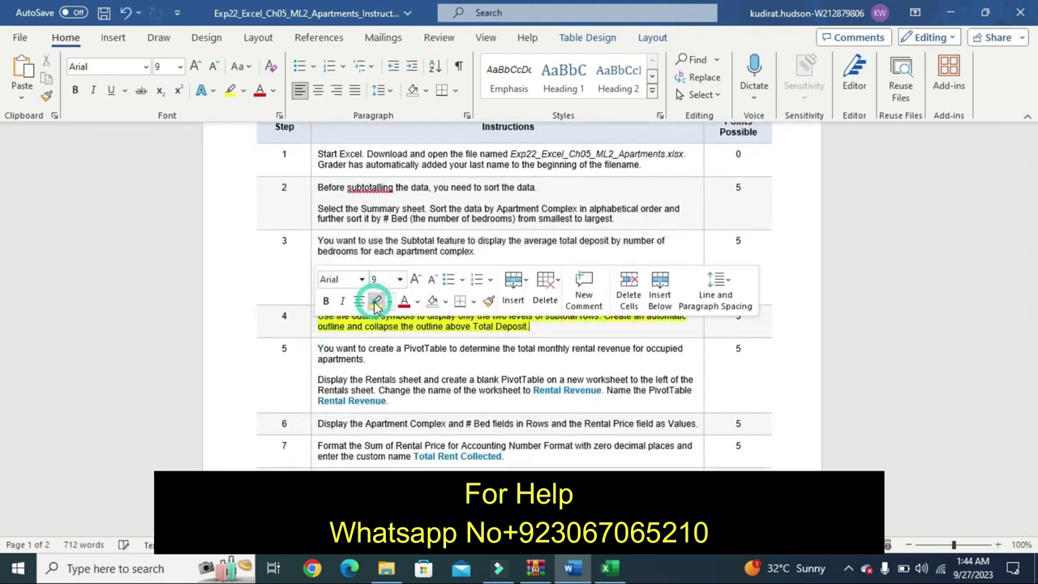
click(300, 325)
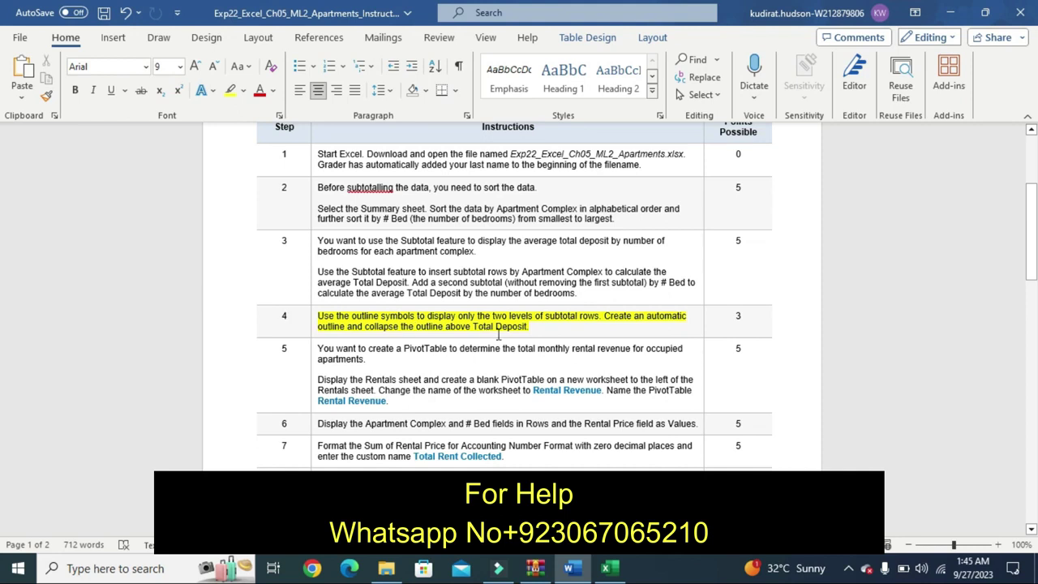
click(605, 568)
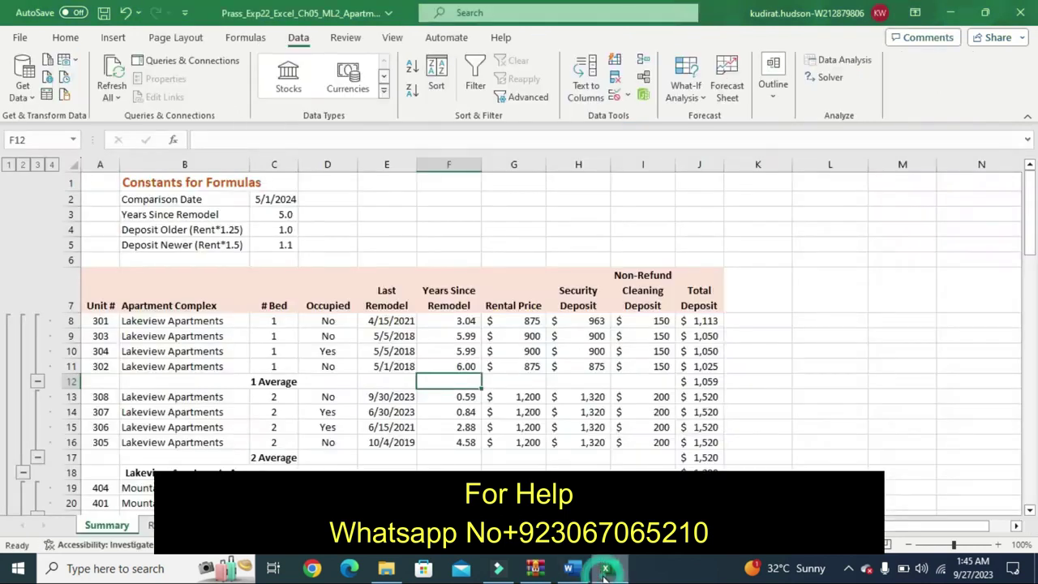
Step: Create an Auto Outline on the Summary sheet, replacing the existing outline
click(772, 89)
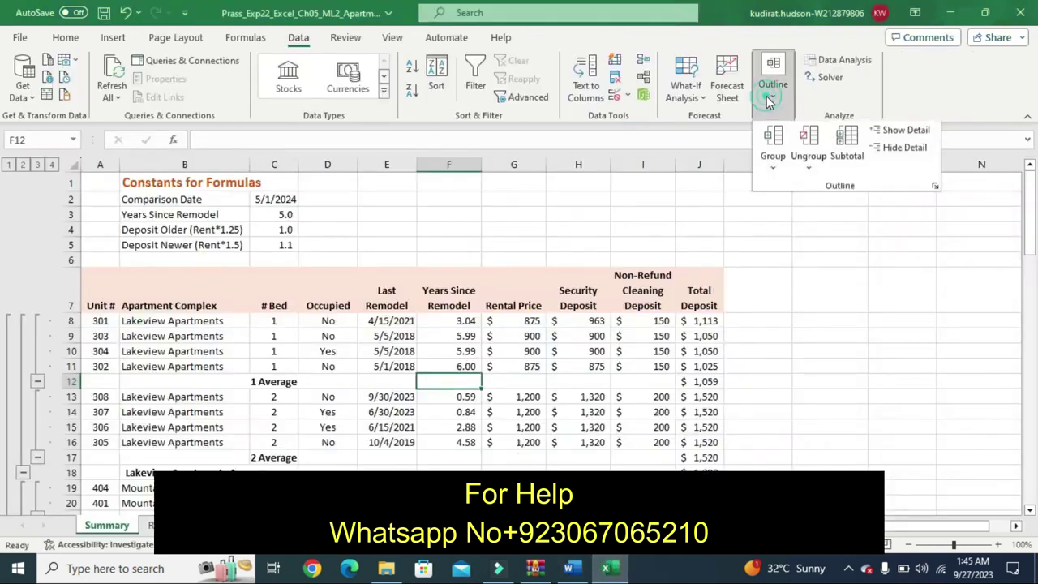
click(774, 170)
click(803, 211)
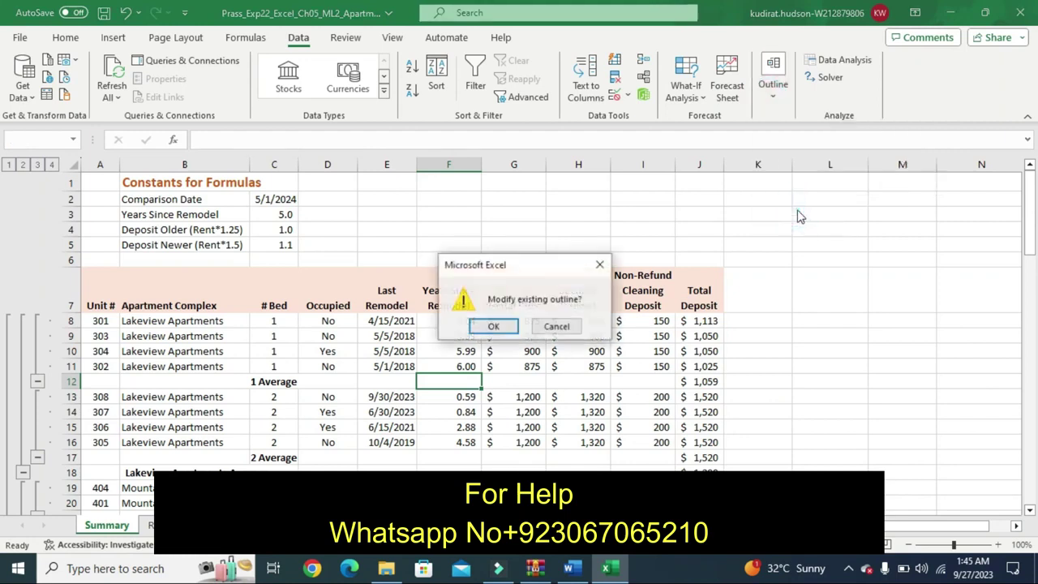
click(492, 326)
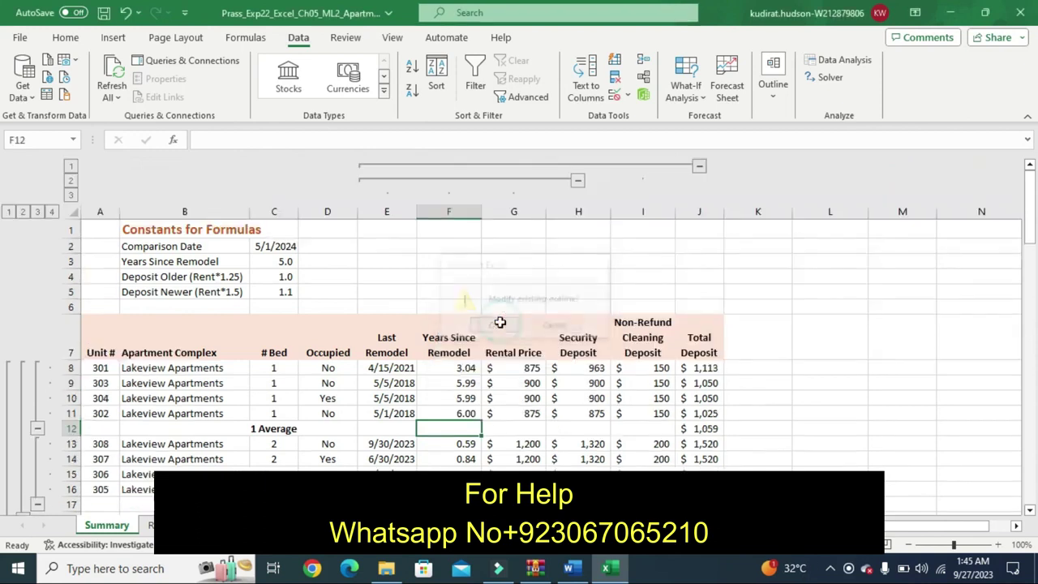
Step: Collapse the column group so Last Remodel through Rental Price (E–I) are hidden
click(699, 168)
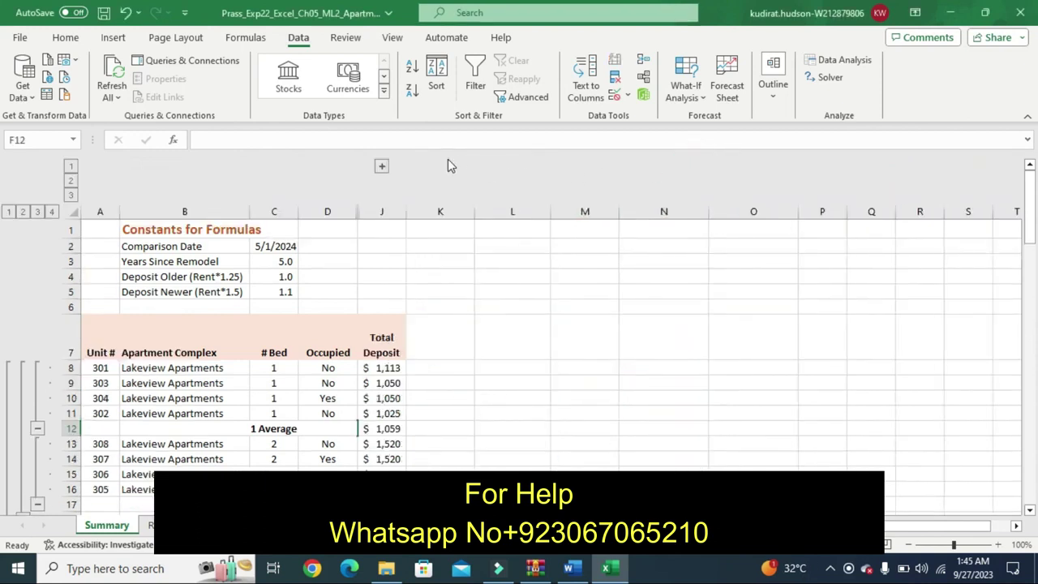
click(381, 165)
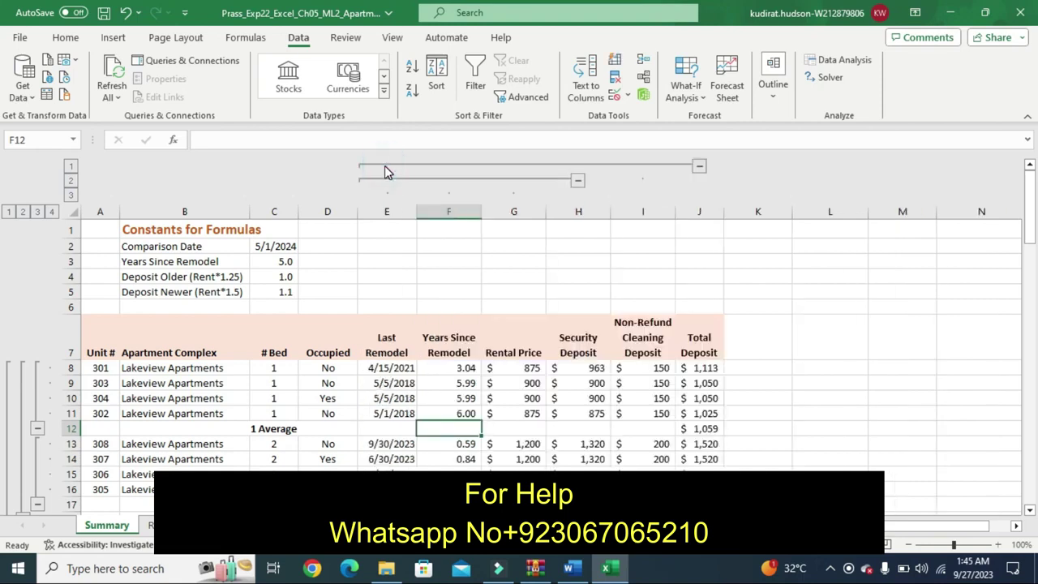
click(576, 180)
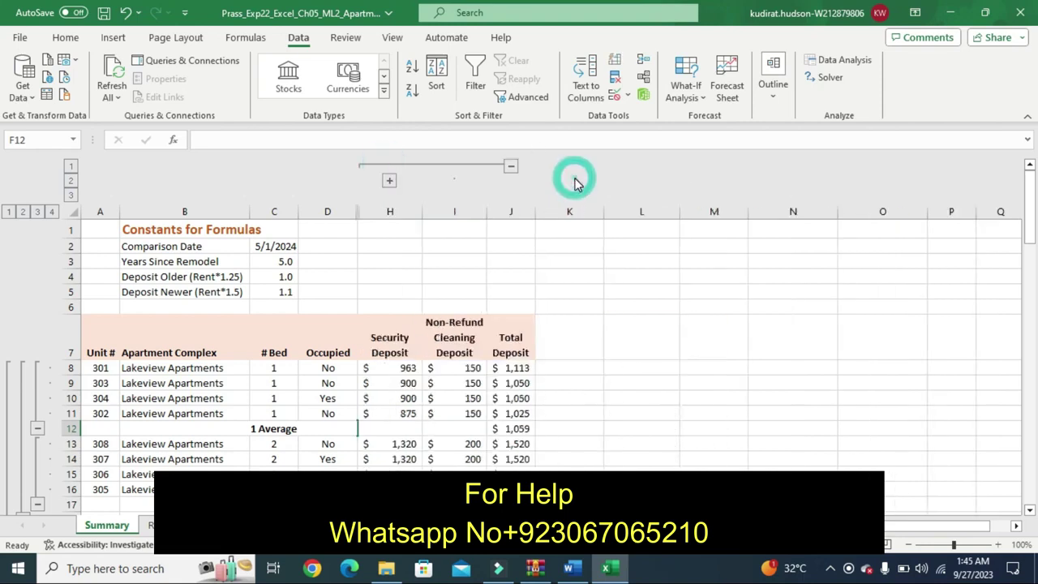
click(510, 167)
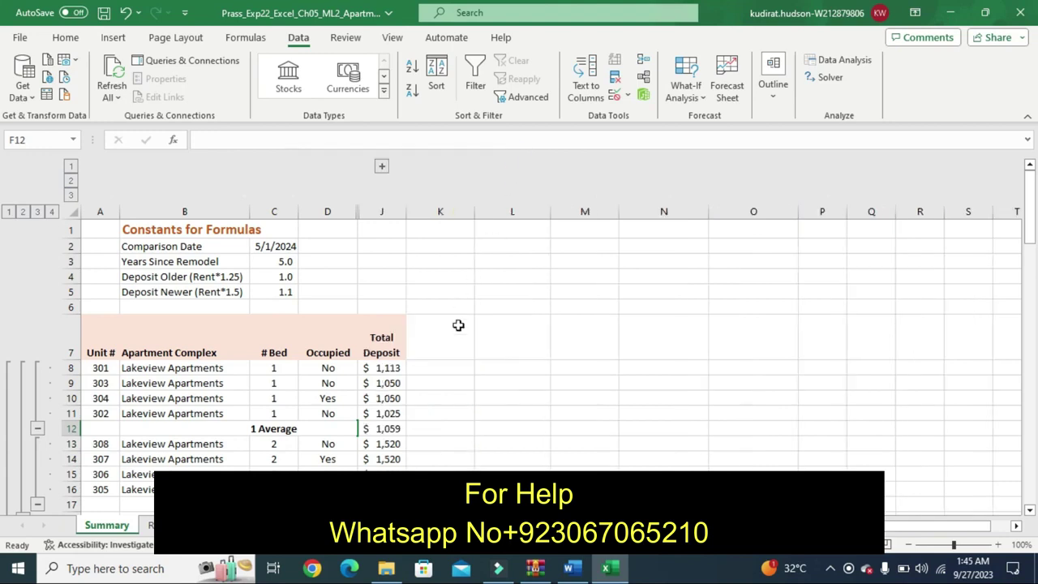
Step: Collapse the # Bed detail rows for Lakeview, Mountaintop View, Oak Tree Living, Rolling Meadows and Sunset Valley
click(36, 429)
click(37, 443)
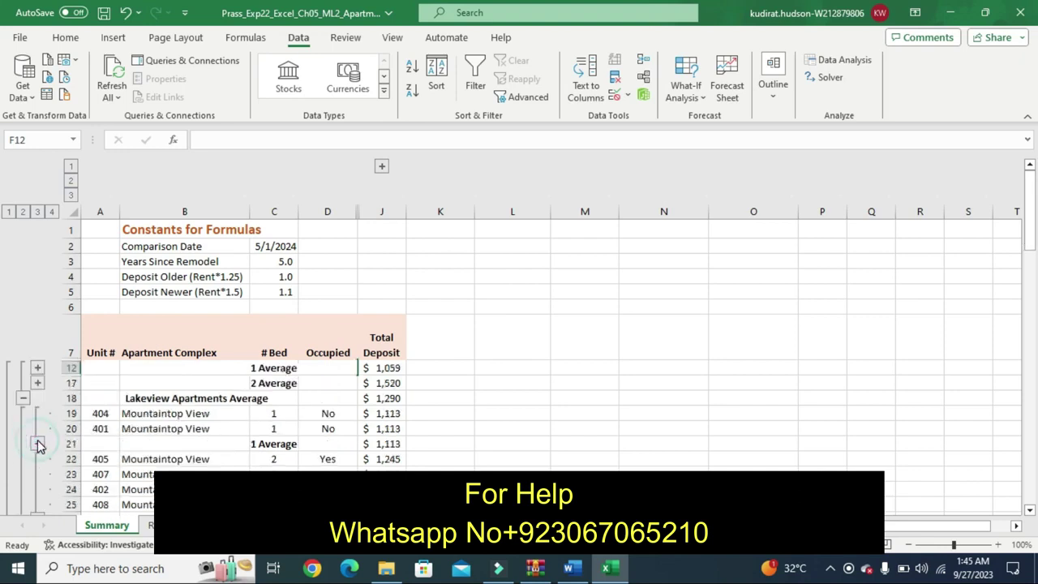
click(37, 443)
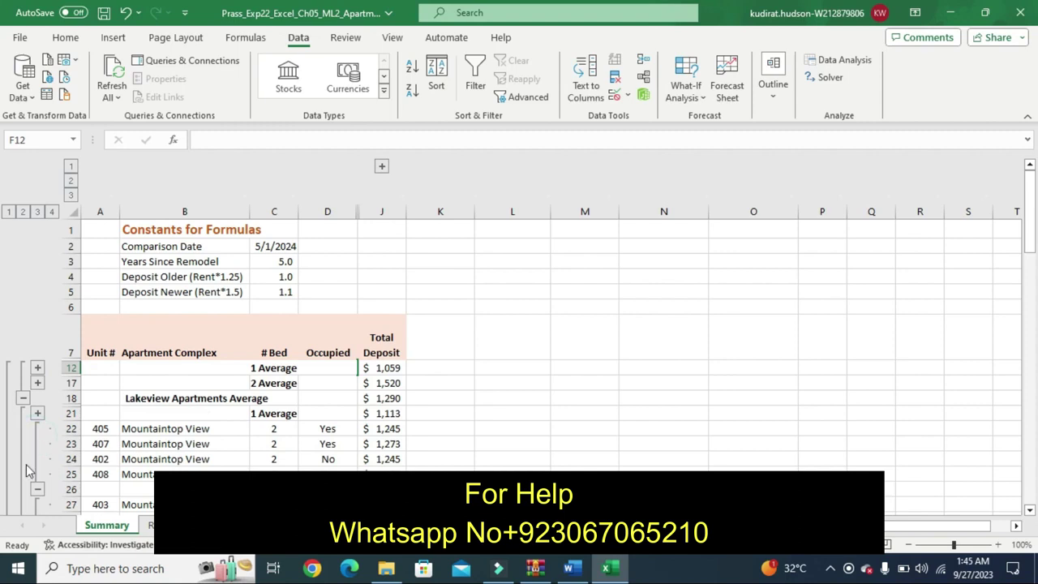
click(38, 490)
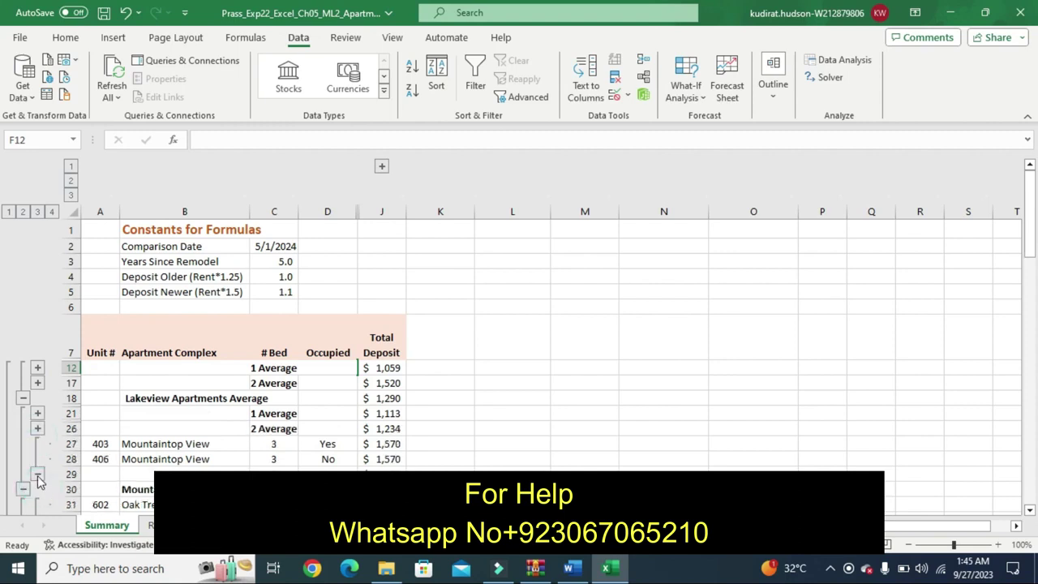
click(37, 473)
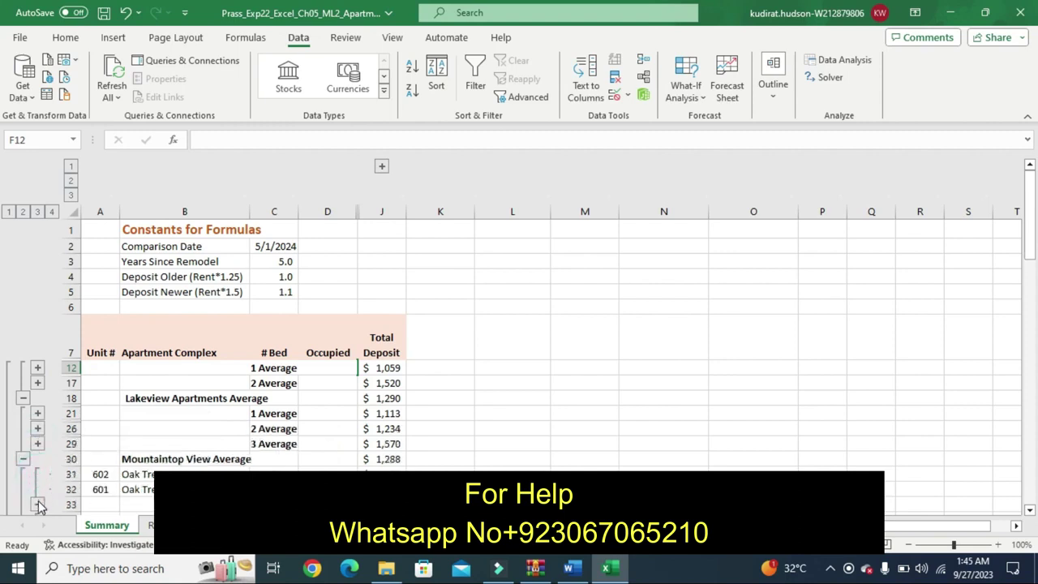
click(38, 504)
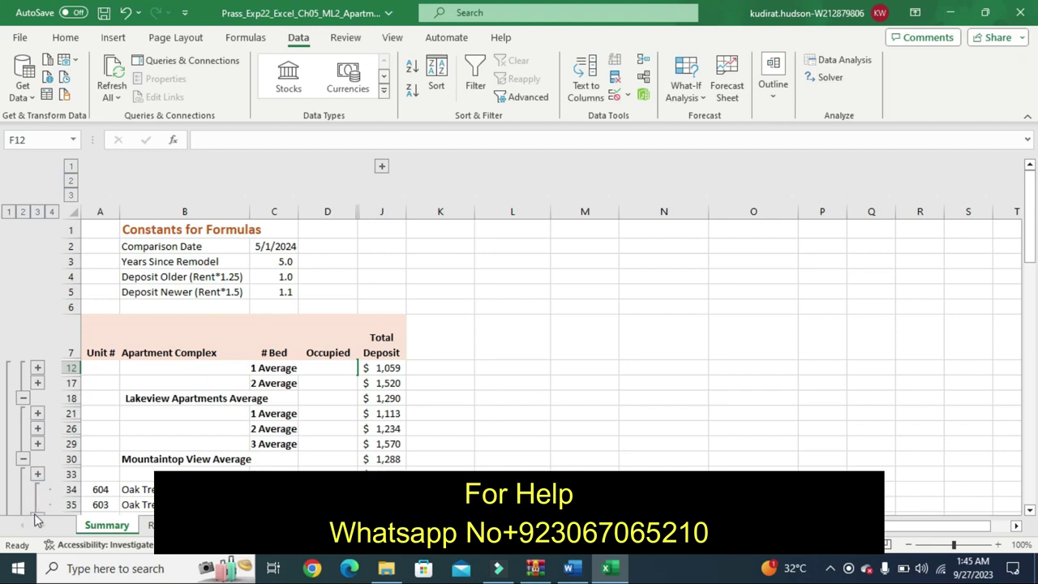
click(37, 518)
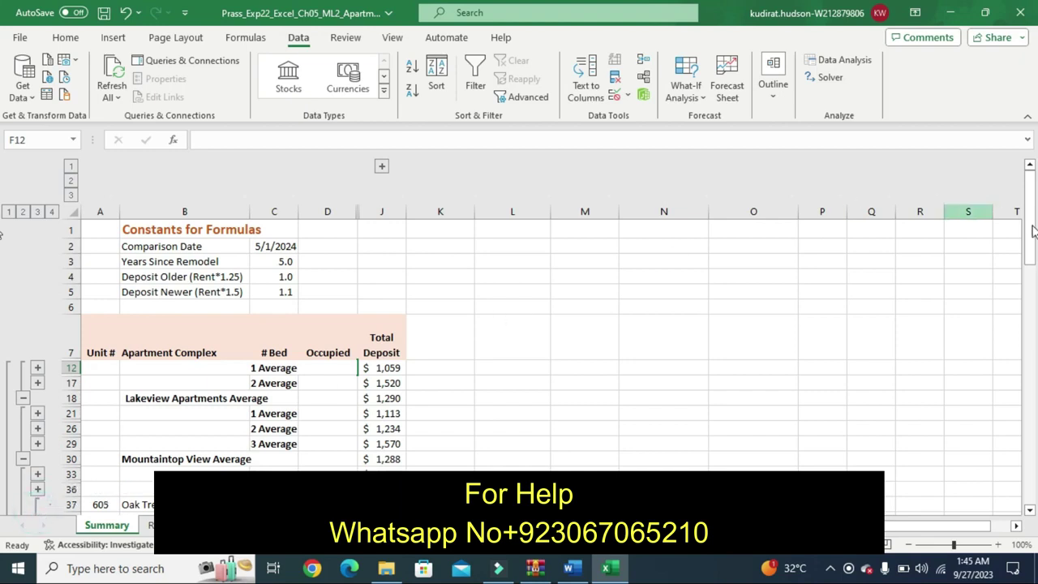
drag(1033, 232, 1031, 292)
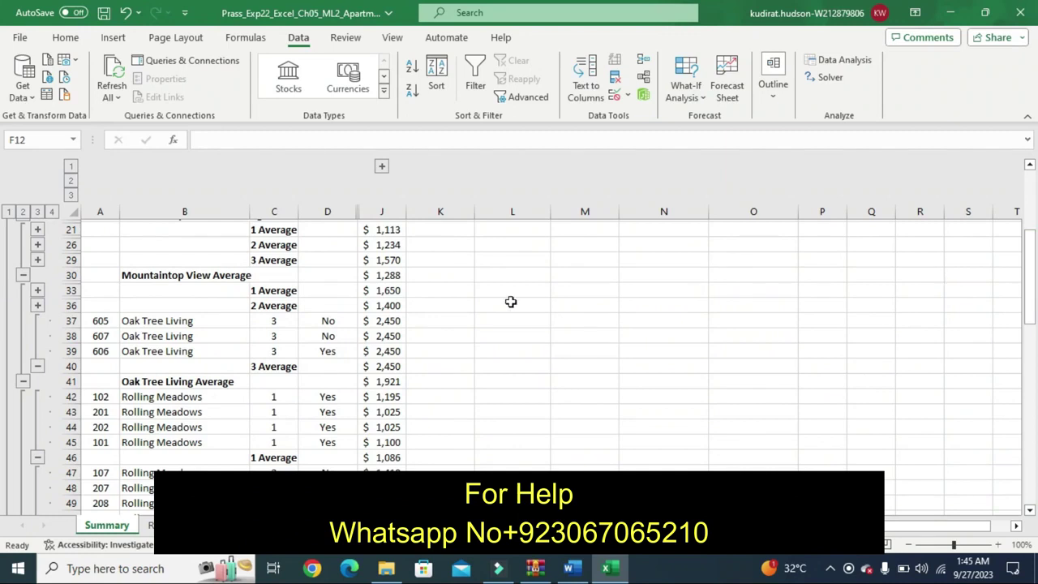
click(38, 366)
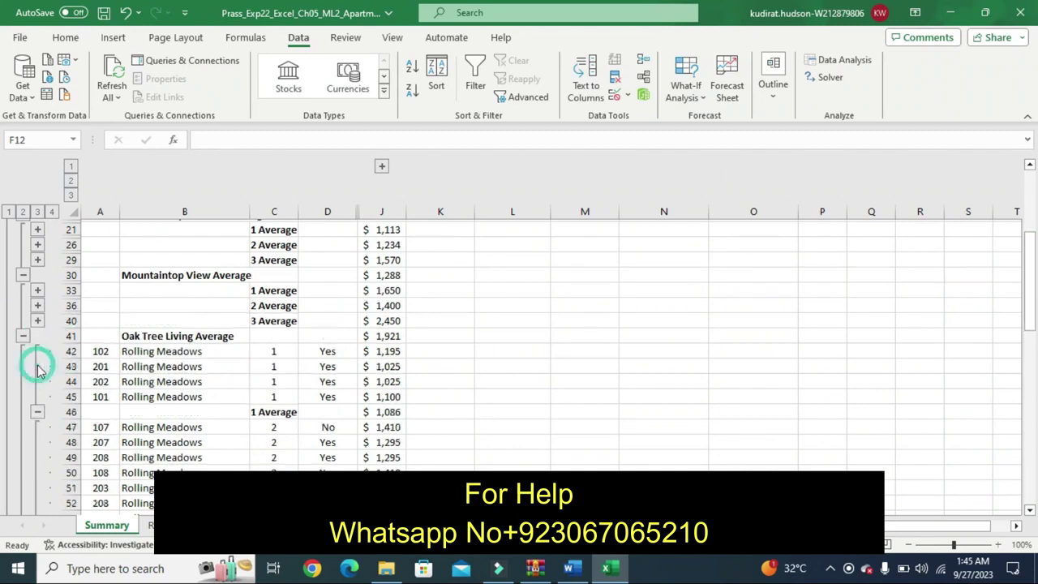
click(36, 414)
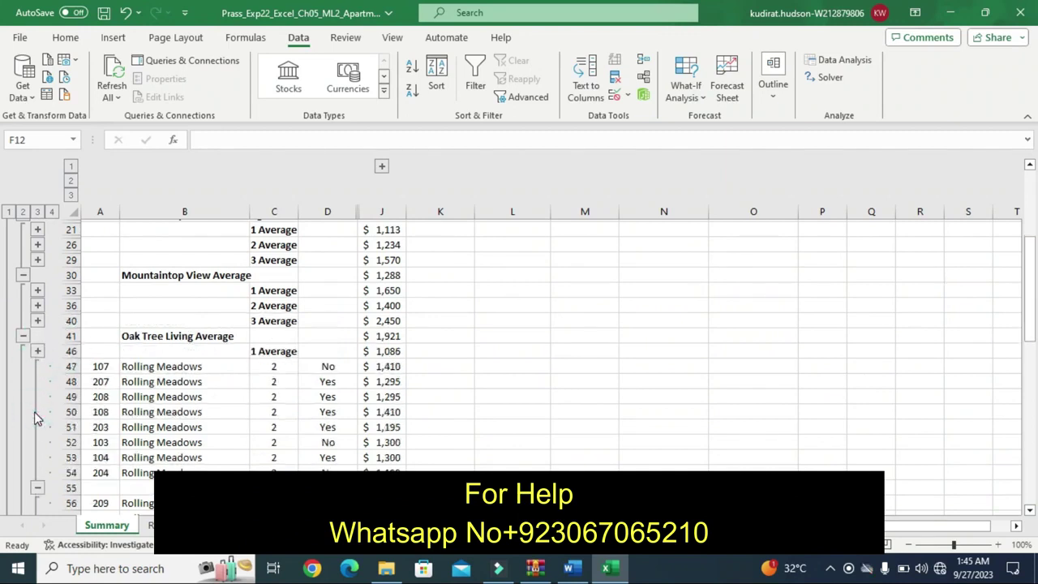
click(37, 487)
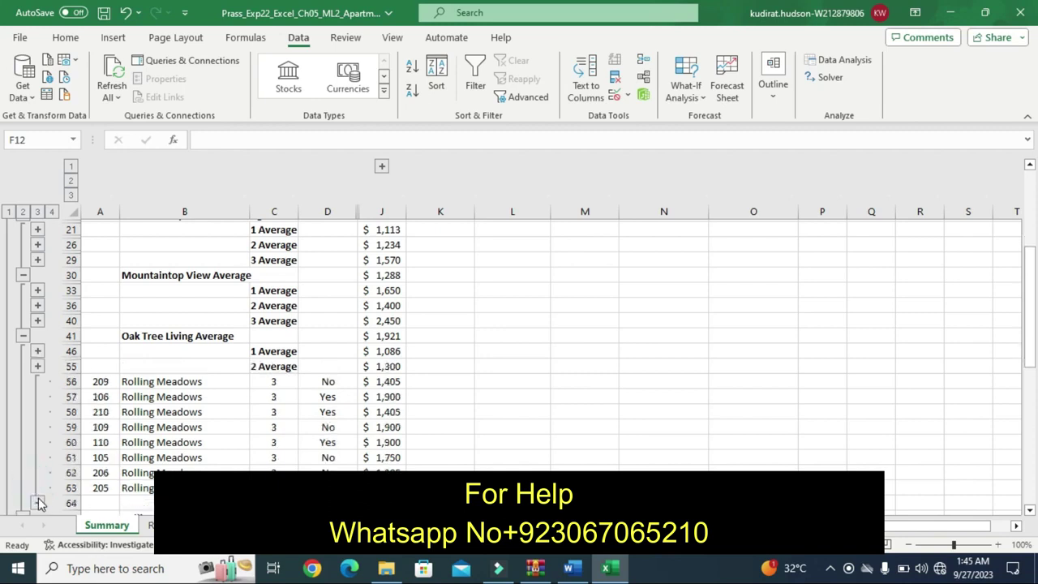
click(38, 501)
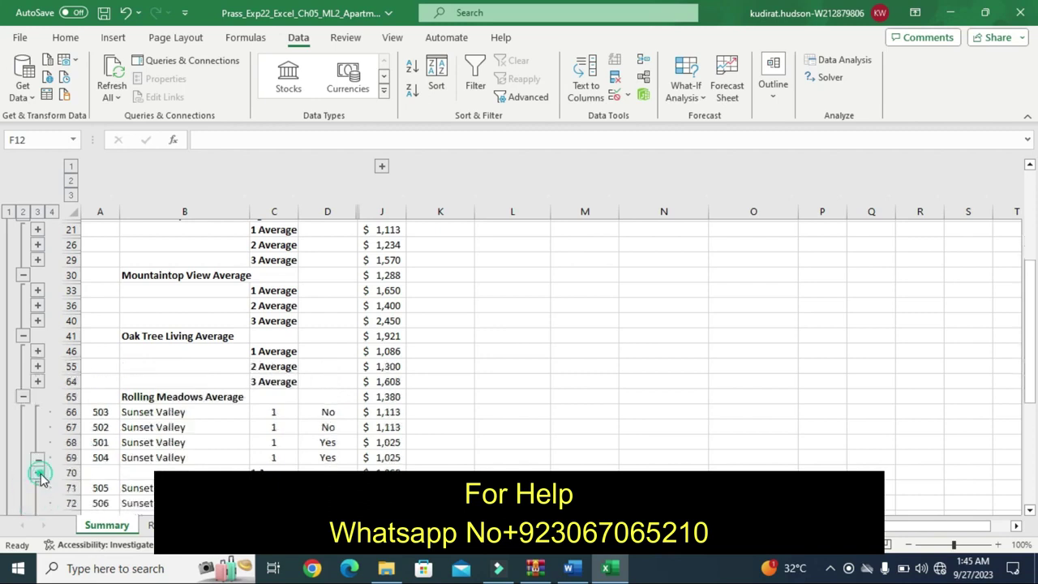
click(38, 474)
click(38, 474)
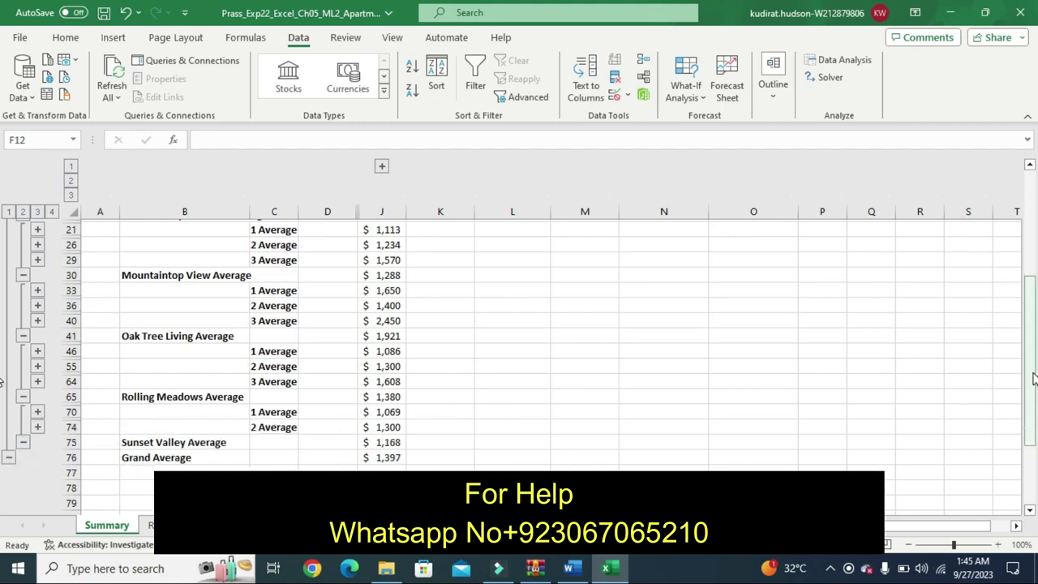
drag(1031, 378, 1032, 253)
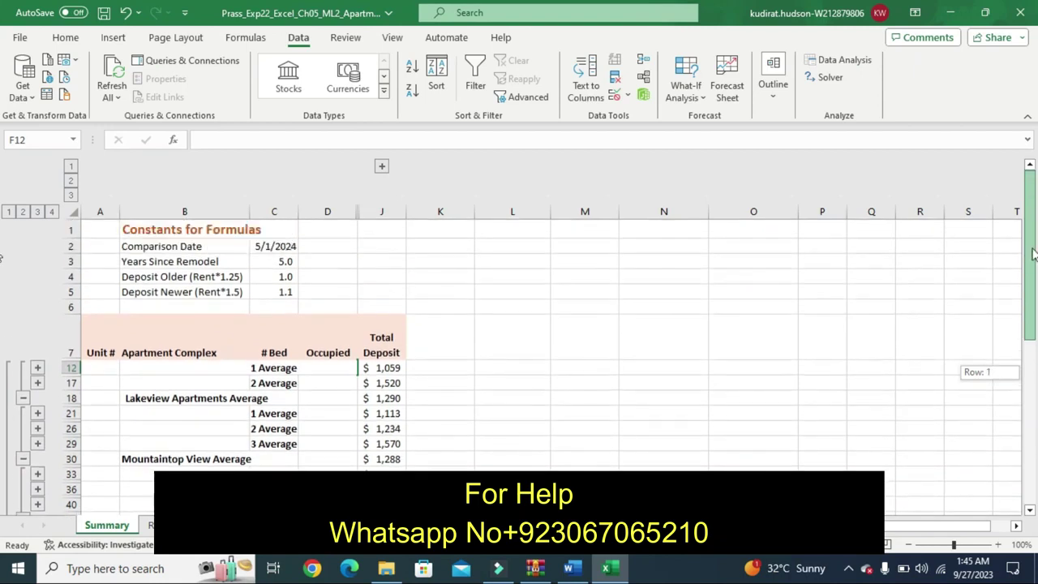
Step: Highlight step 5's PivotTable instructions yellow in Word, then return to Excel
click(572, 567)
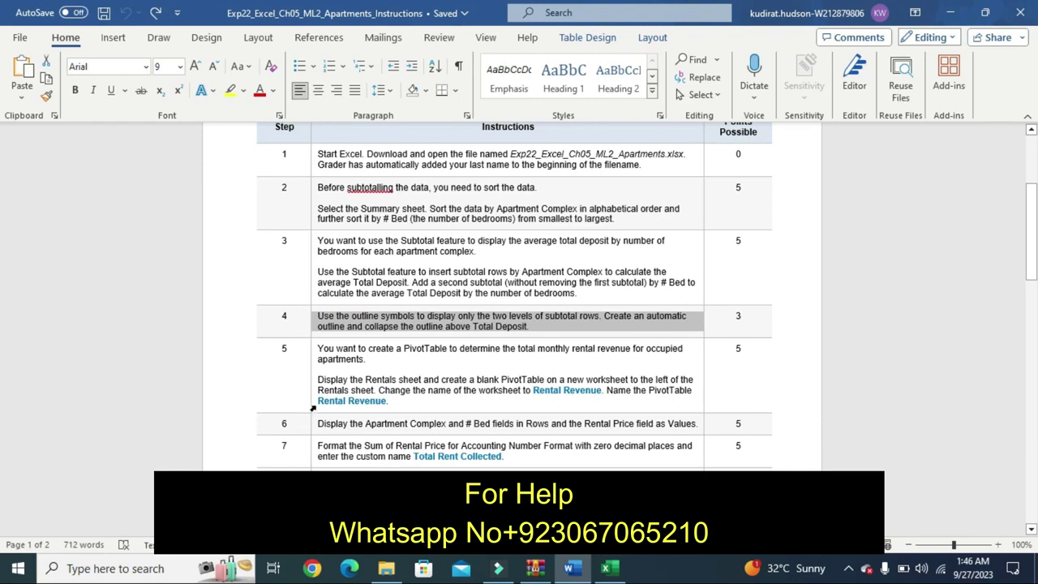
click(312, 408)
click(377, 378)
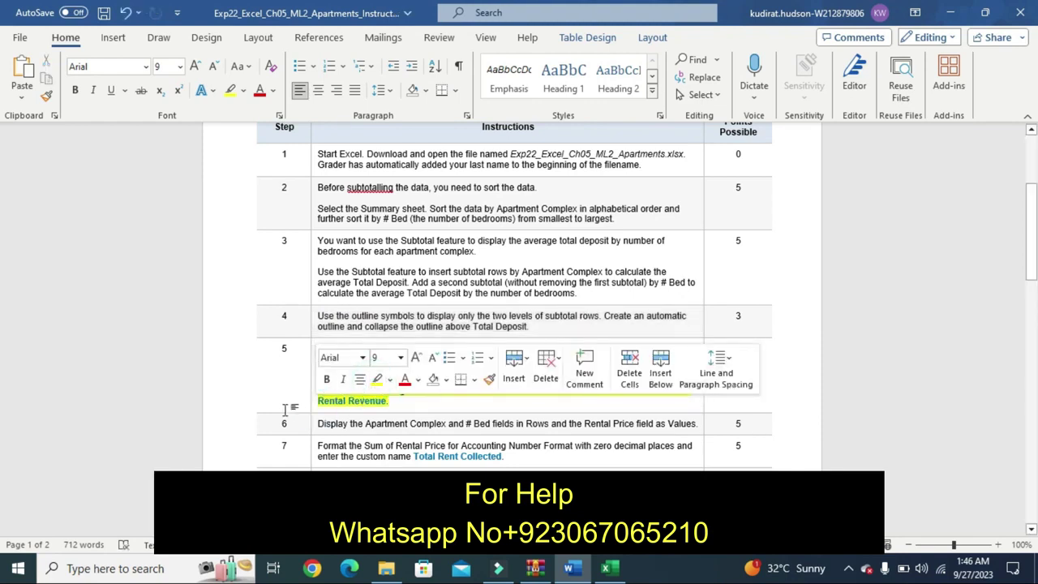
click(285, 410)
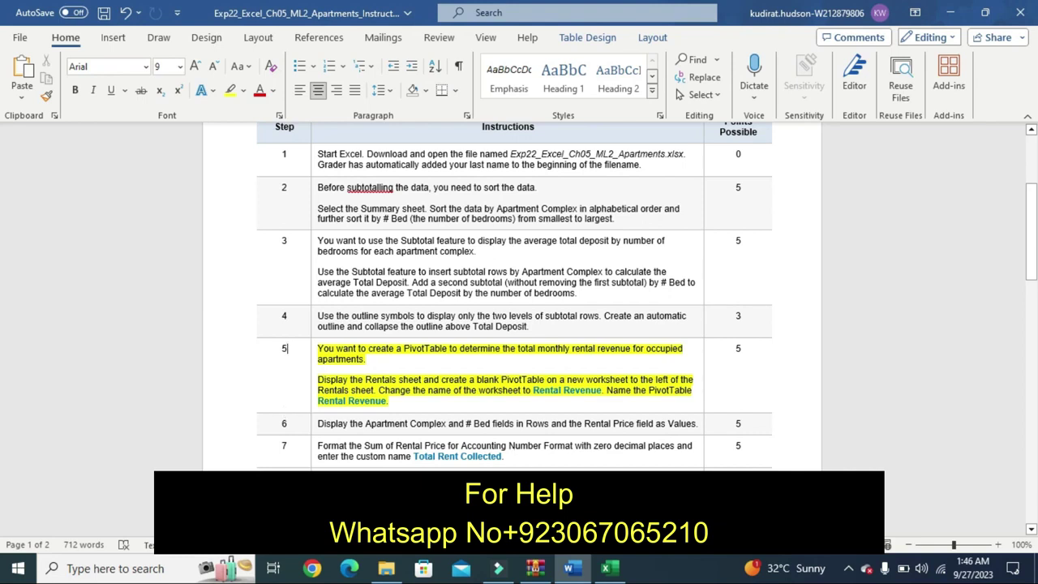
click(606, 568)
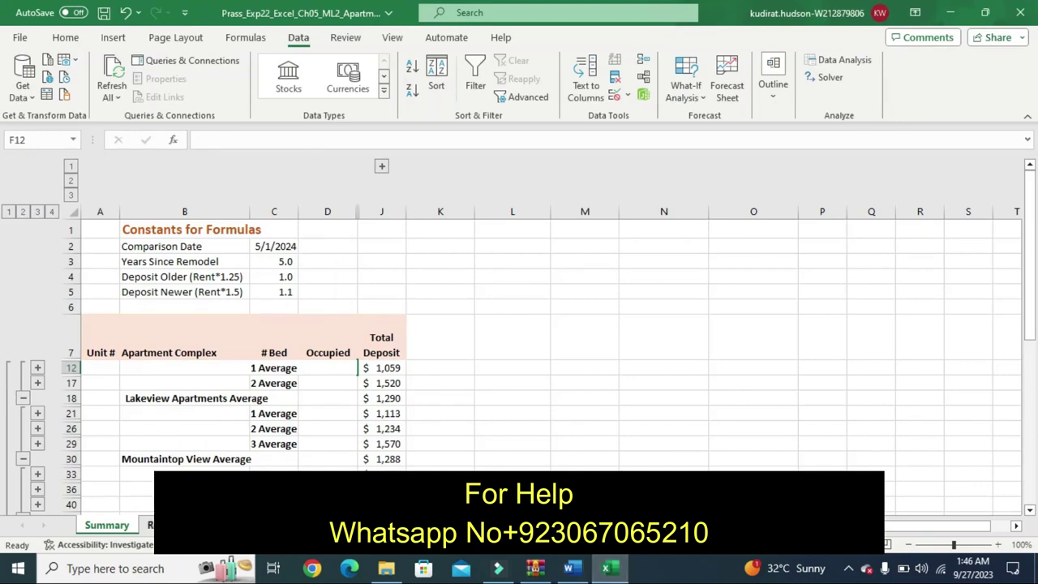
Step: Insert a PivotTable from the Rentals sheet data on a new worksheet
key(ctrl+Page_Down)
click(208, 422)
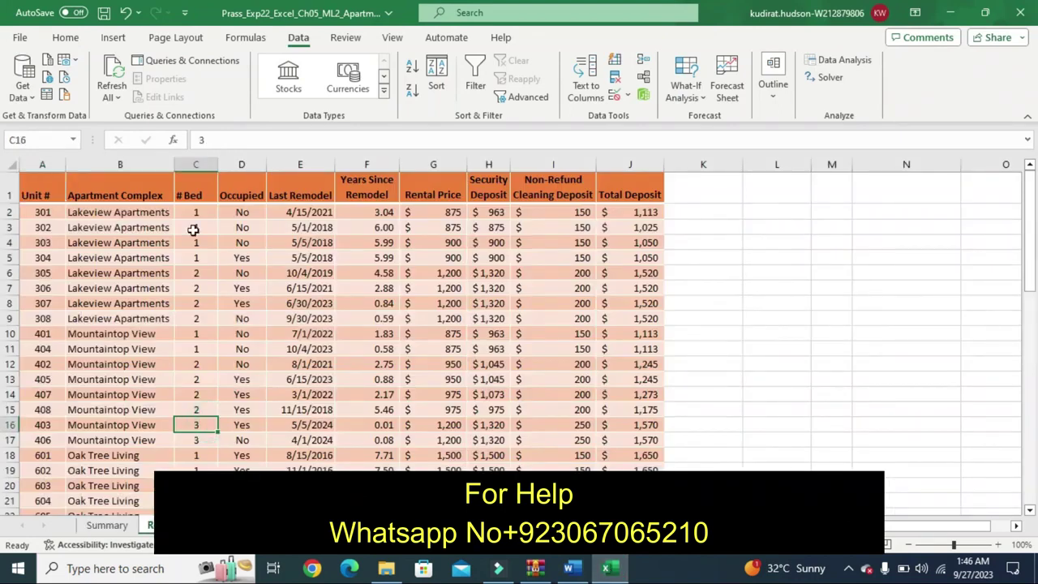
click(71, 38)
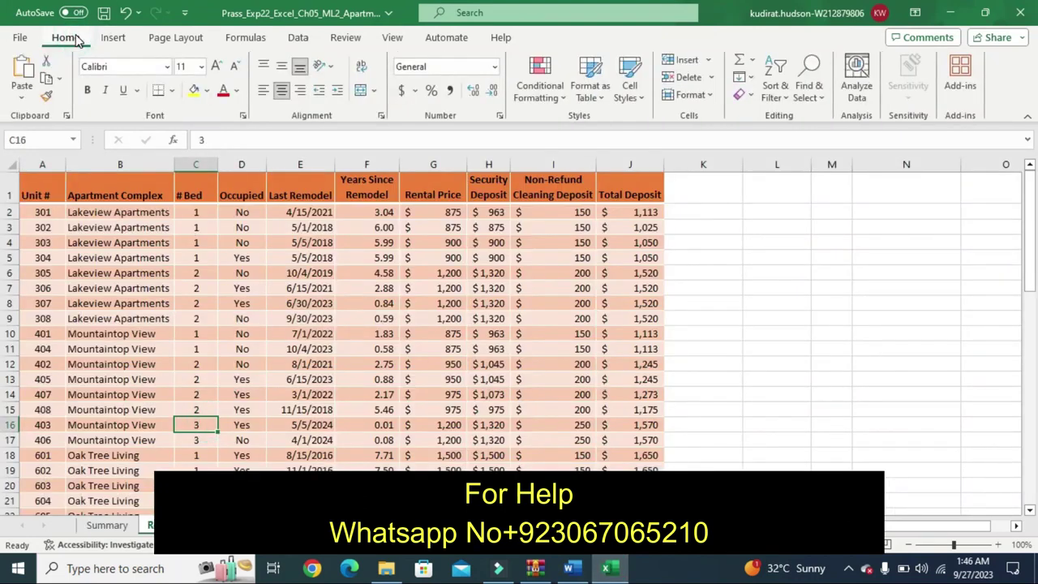
click(120, 38)
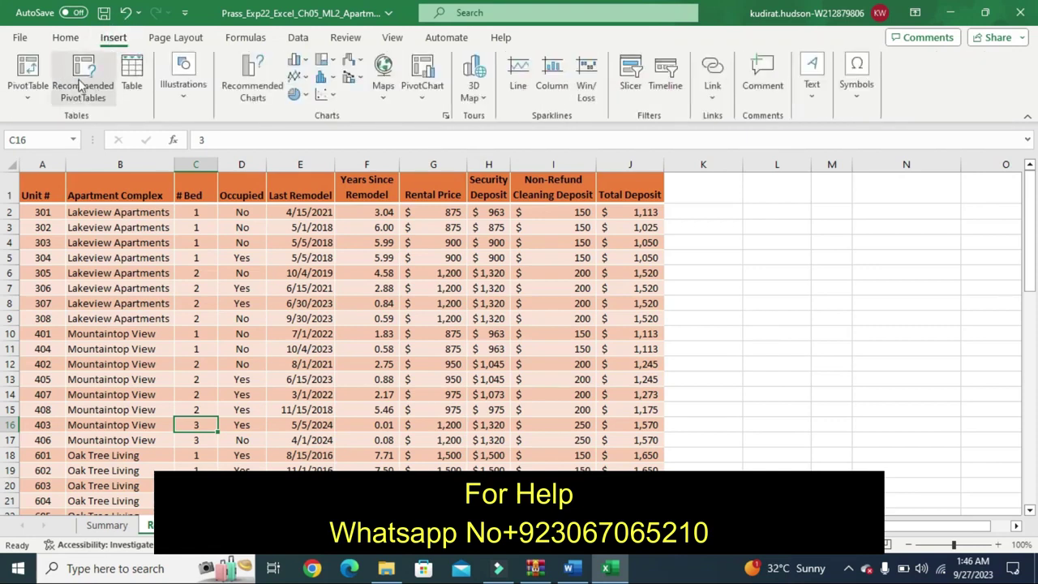
click(30, 72)
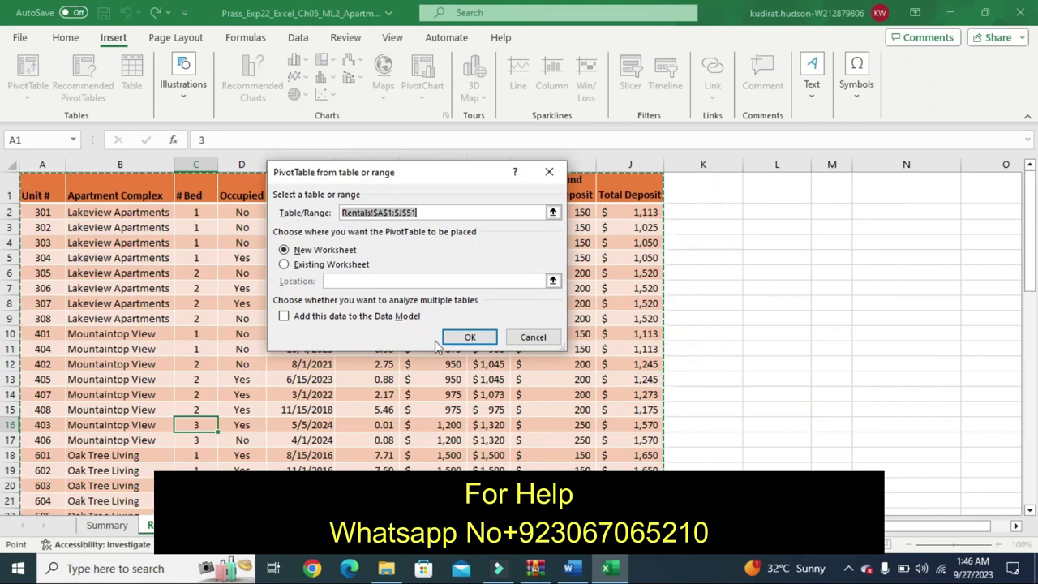
click(452, 340)
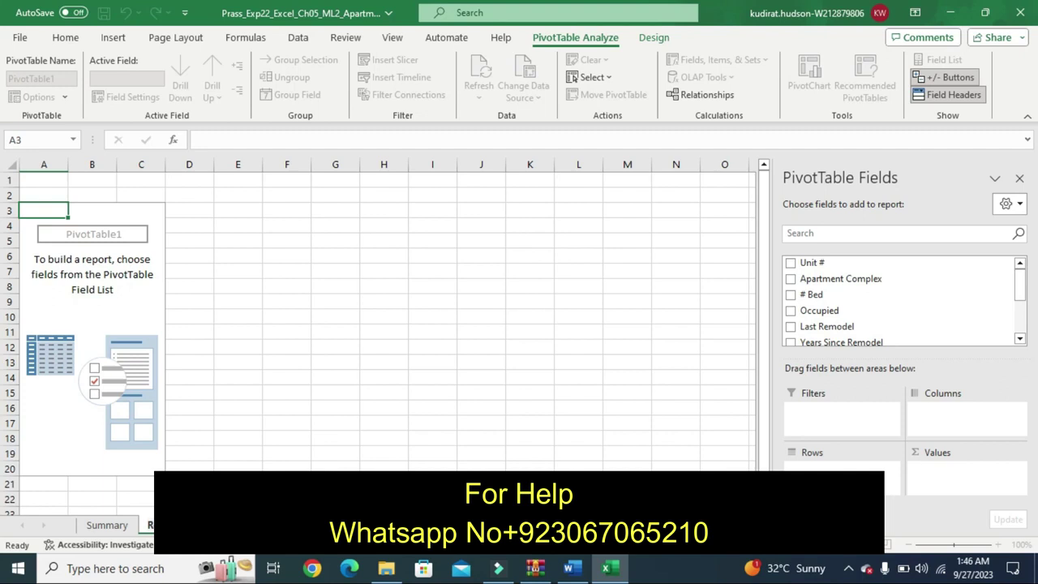
Step: Rename the PivotTable to Rental Revenue
click(97, 237)
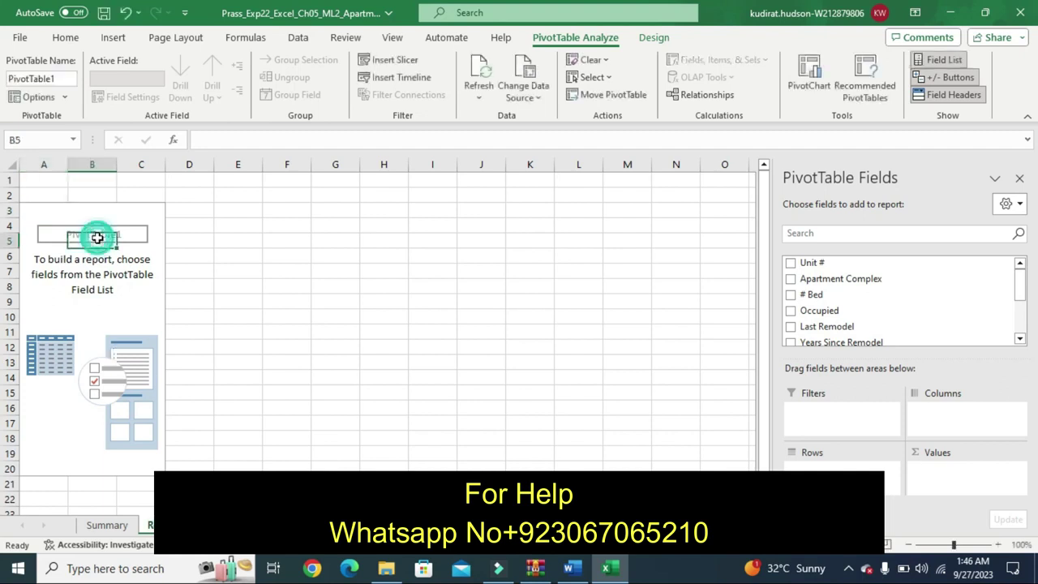
double_click(57, 77)
key(BackSpace)
text(Rental Revenue)
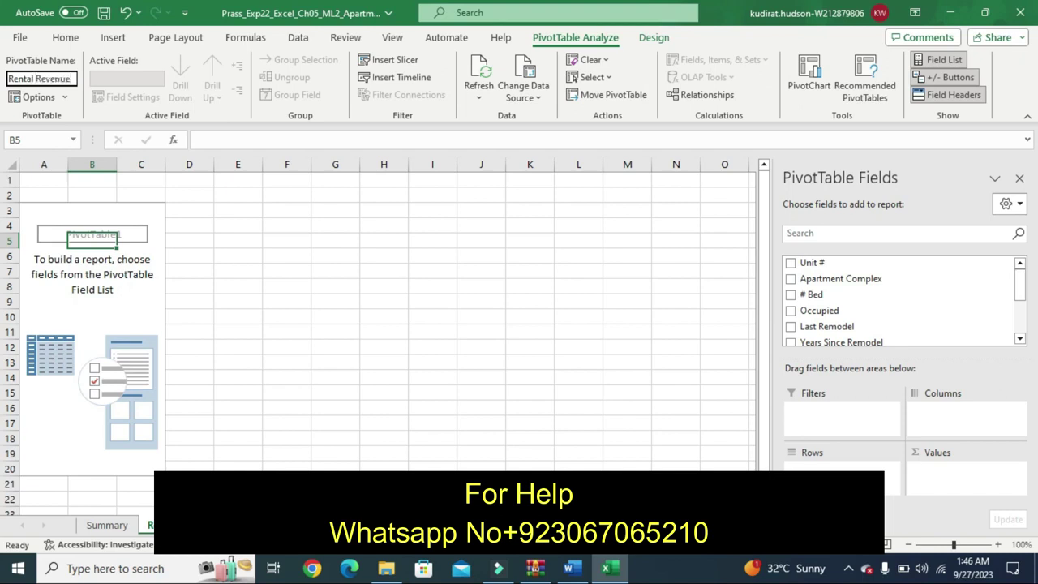
click(227, 211)
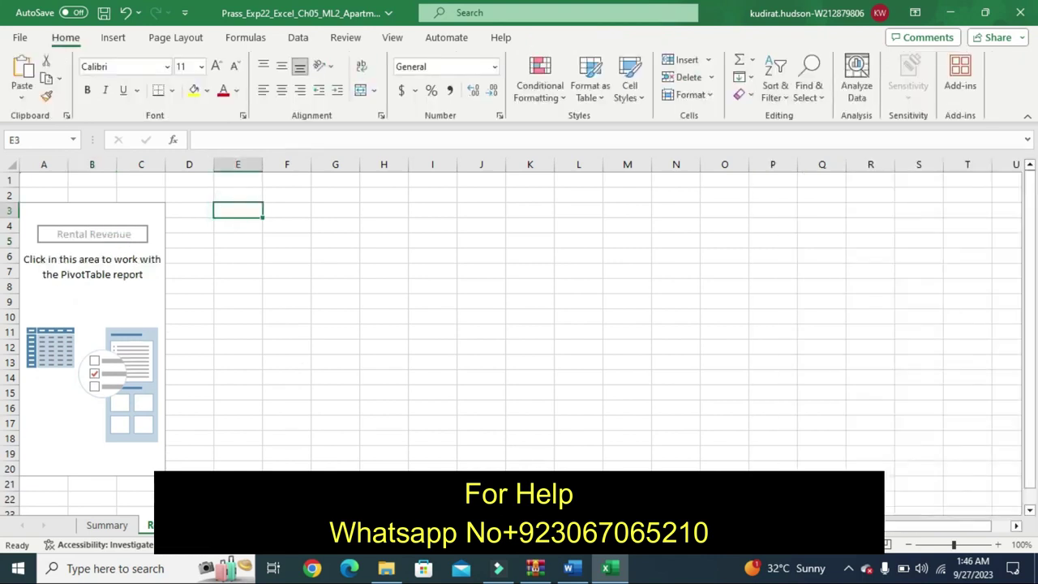
Step: Undo step 5's yellow highlight in Word and highlight step 6's PivotTable field instructions yellow instead
click(571, 567)
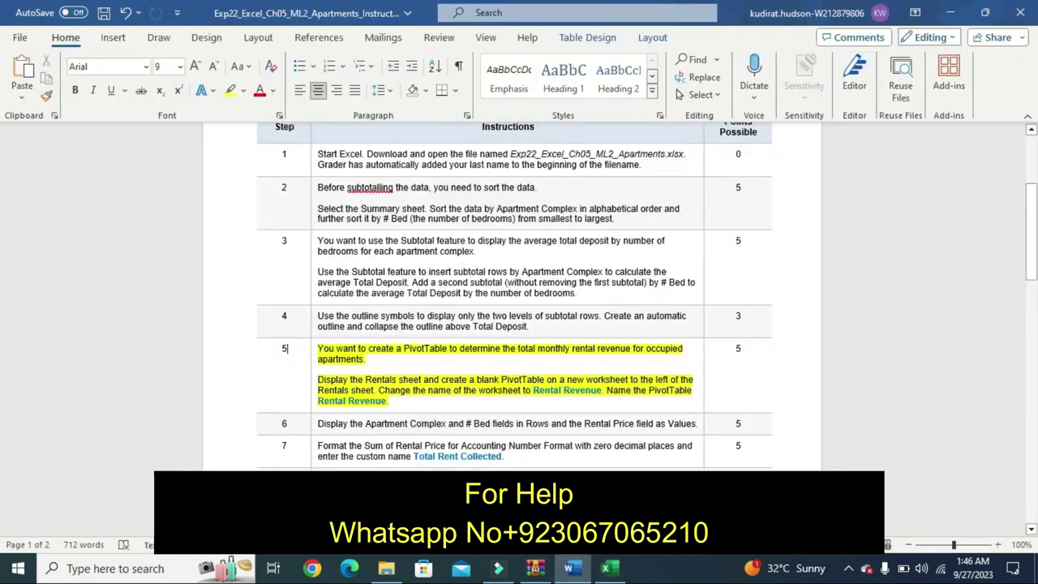
key(ctrl+z)
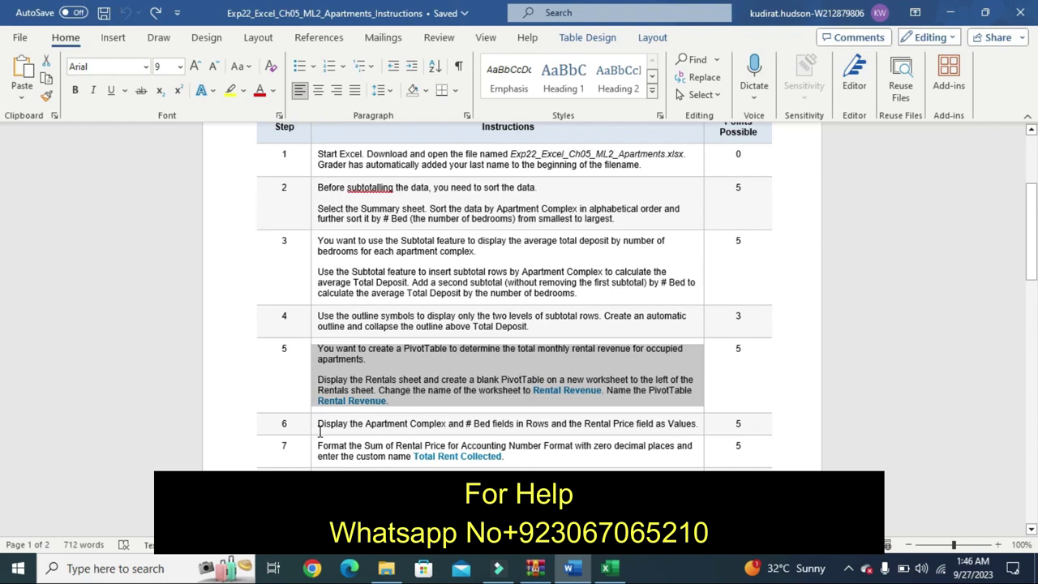
click(310, 429)
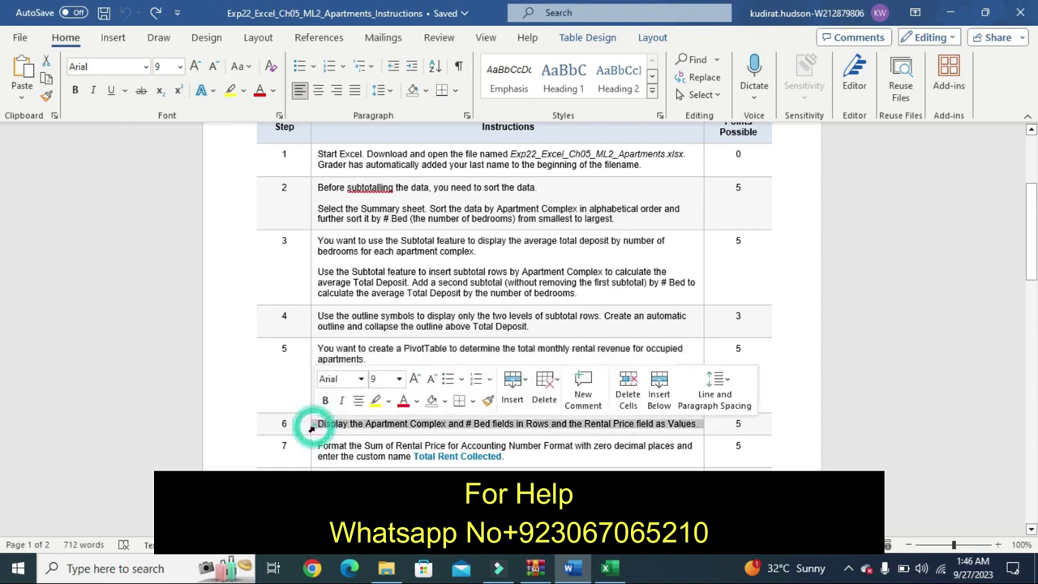
click(375, 401)
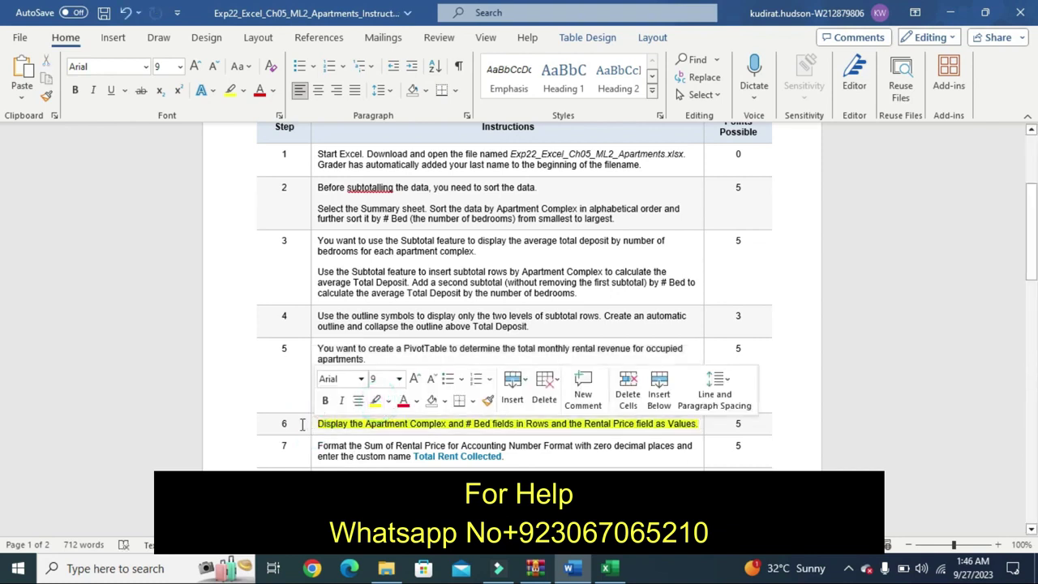
click(301, 423)
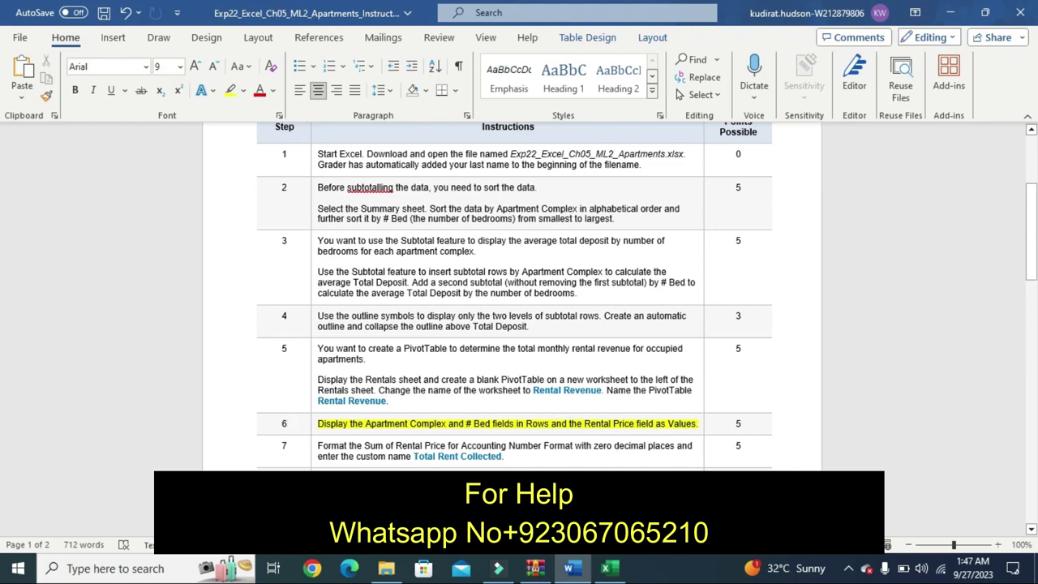
click(608, 567)
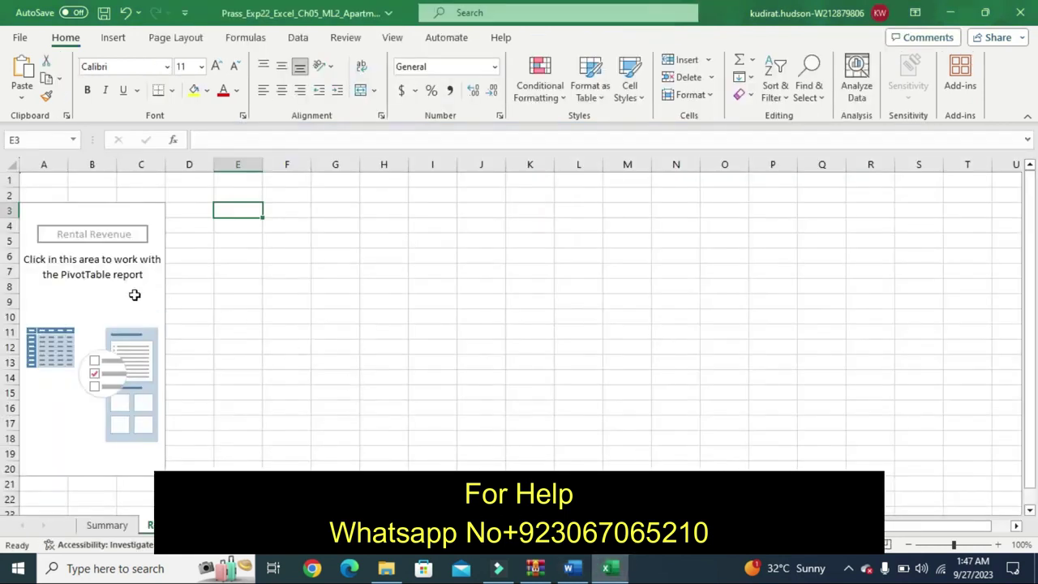
Step: Add Apartment Complex and # Bed as row fields of the Rental Revenue PivotTable
click(135, 297)
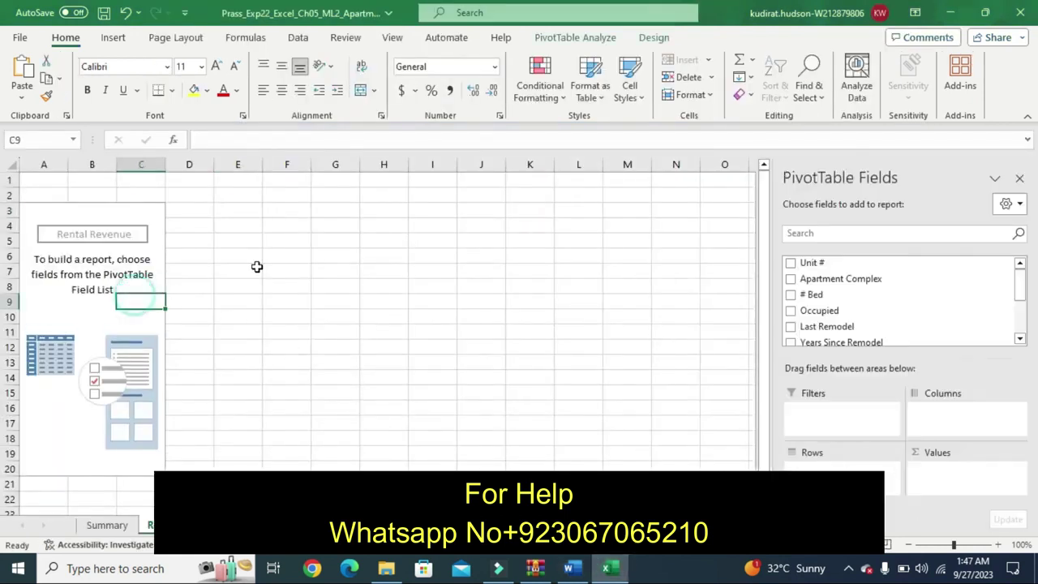
click(825, 279)
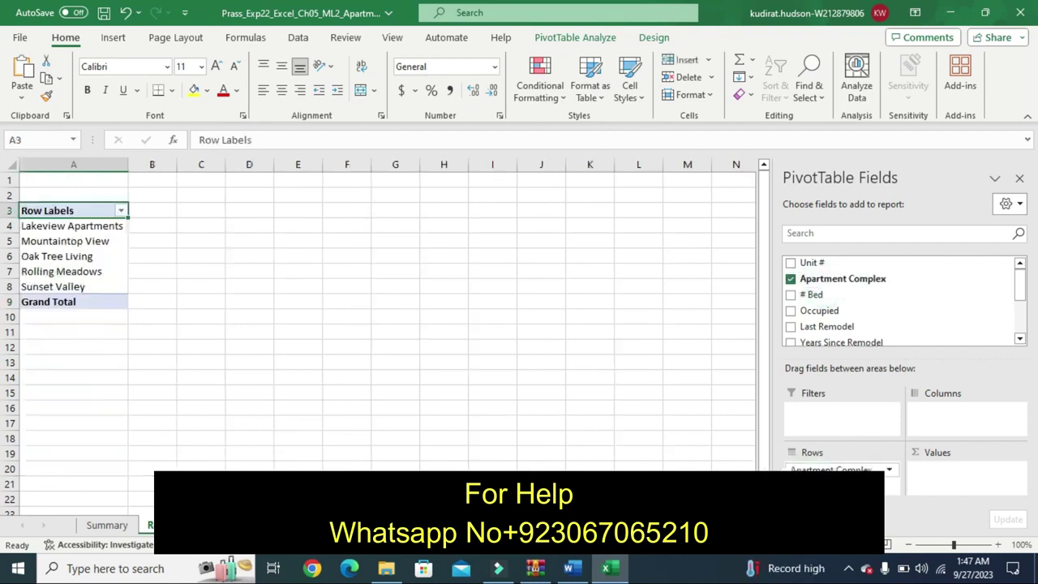
mouse_move(802, 294)
mouse_down()
mouse_move(864, 469)
mouse_move(851, 484)
mouse_up()
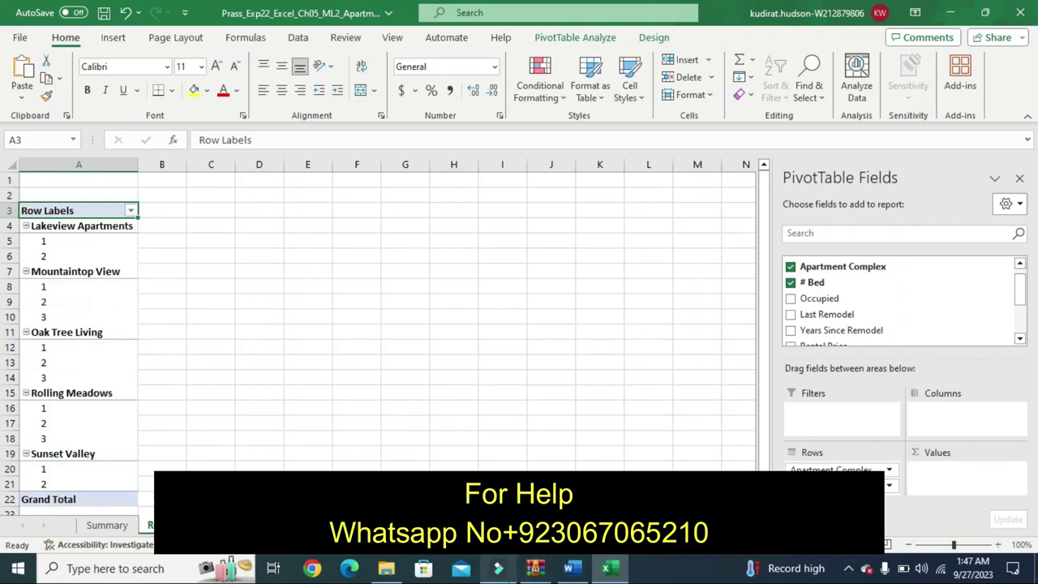
click(578, 574)
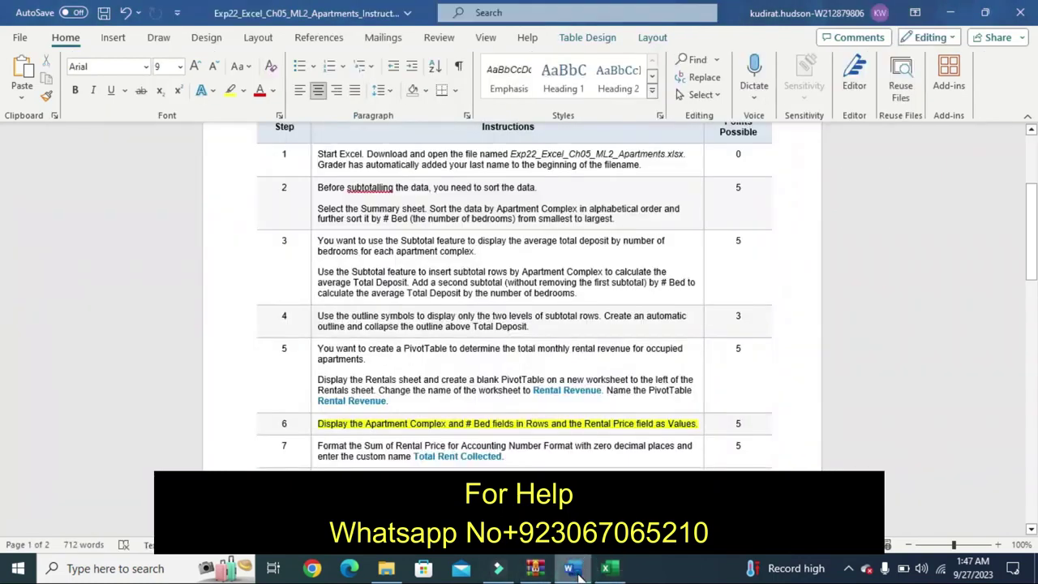
Step: Add Rental Price to the PivotTable's Values area to sum rent per complex and bed count
click(607, 568)
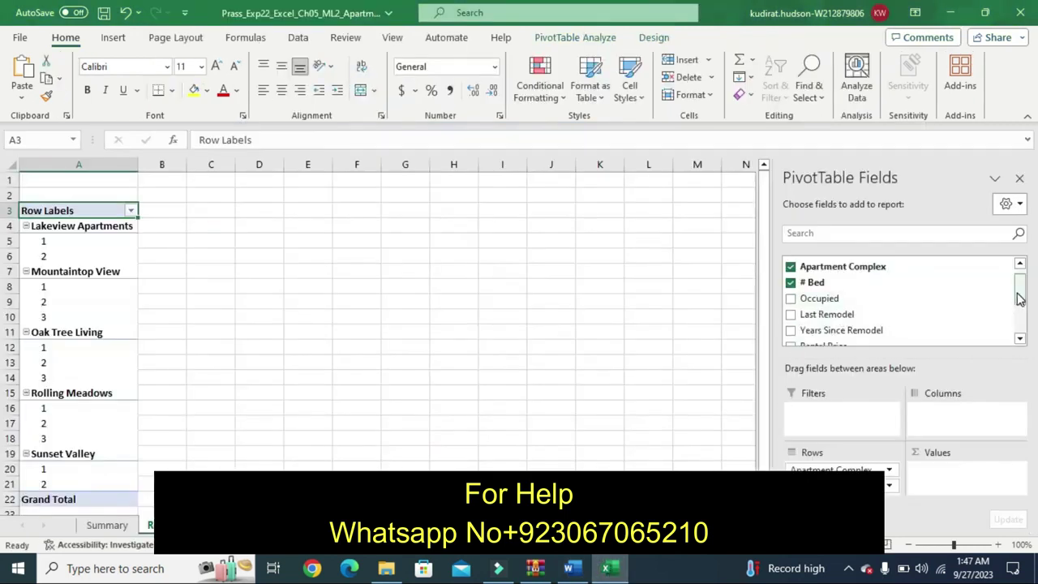
drag(1019, 299, 1019, 309)
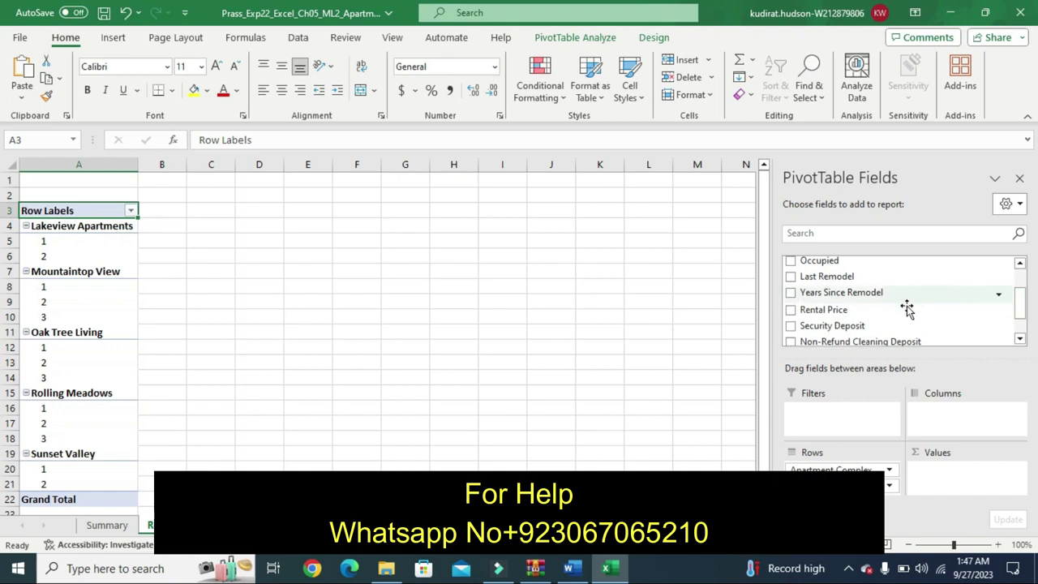
drag(847, 308, 956, 482)
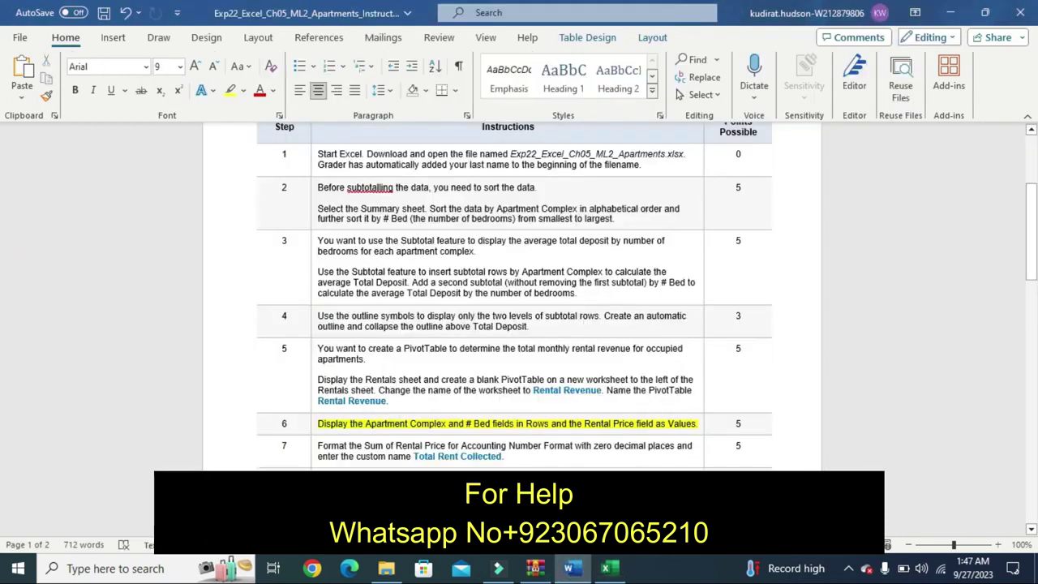
Step: Remove the step 6 highlight in Word and bring the Excel workbook back to the front
key(ctrl+z)
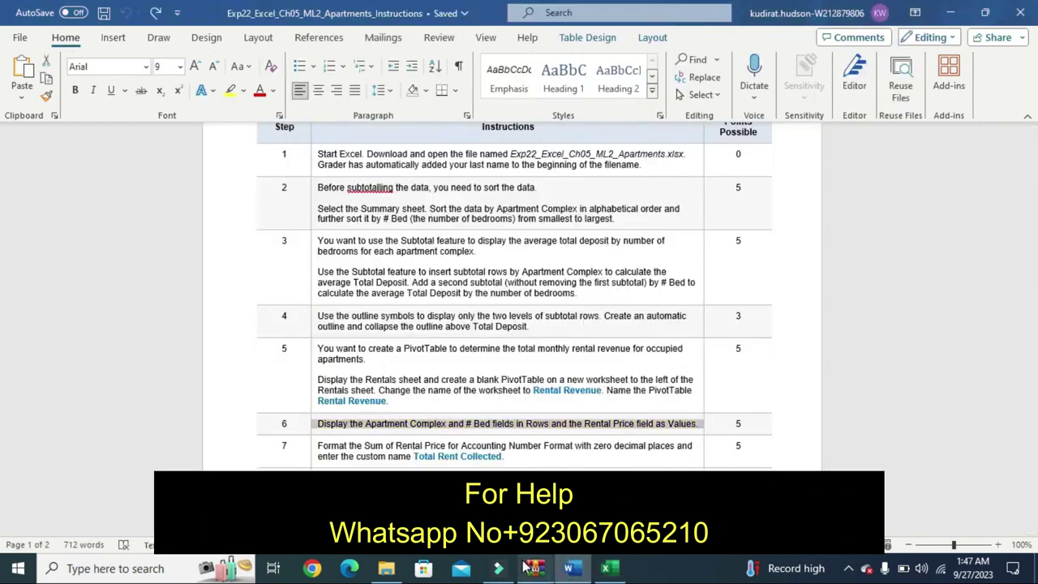
click(386, 569)
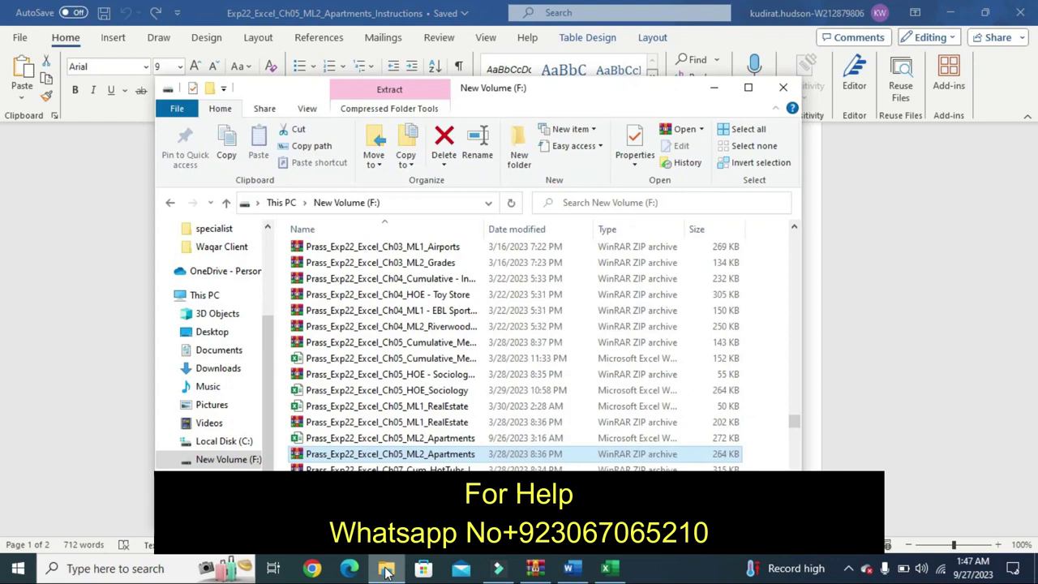
click(608, 569)
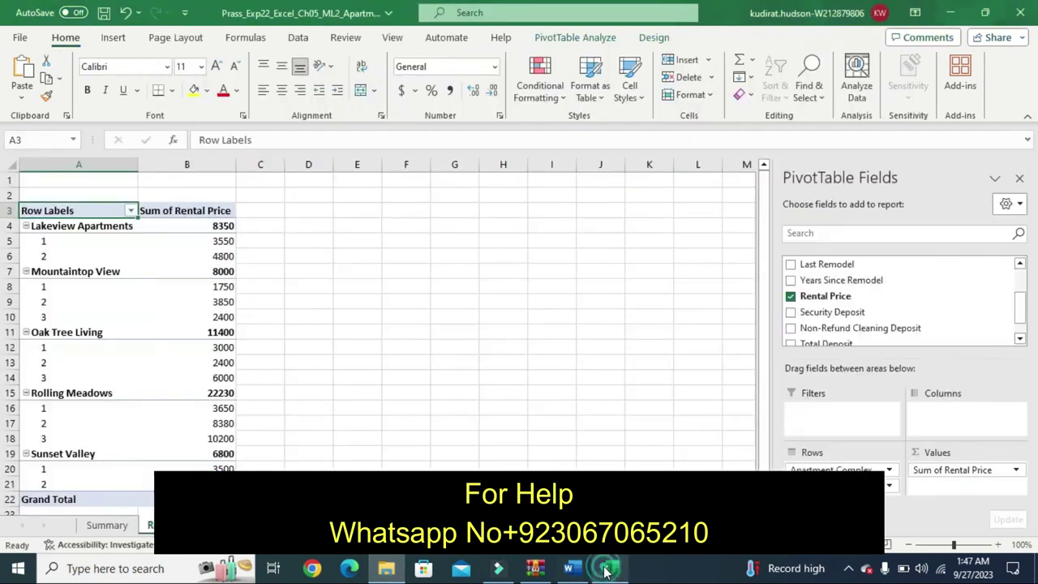
Step: Close Excel without saving and reopen Prass_Exp22_Excel_Ch05_ML2_Apartments from drive F:
click(1023, 12)
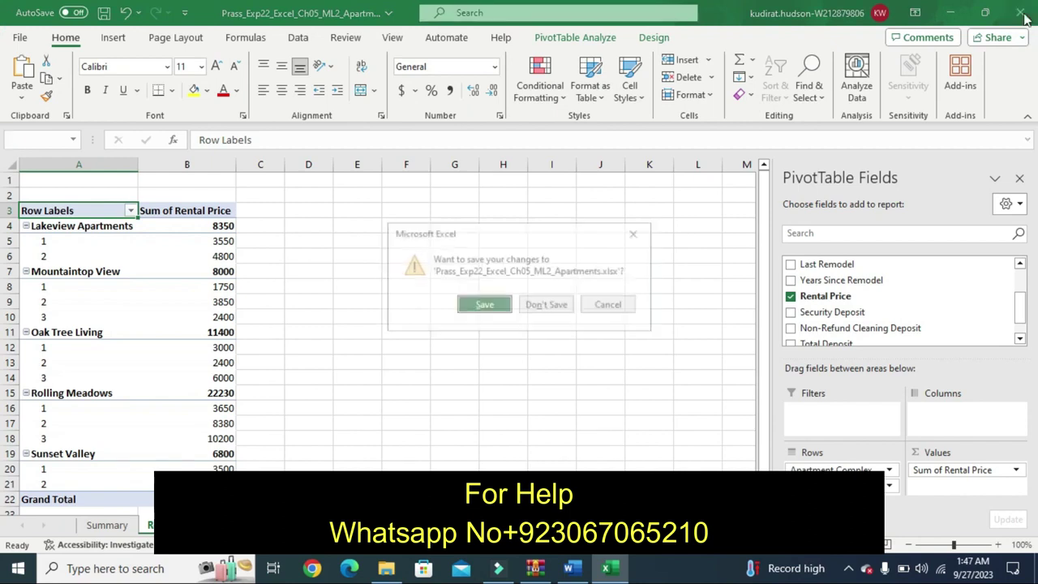
click(554, 306)
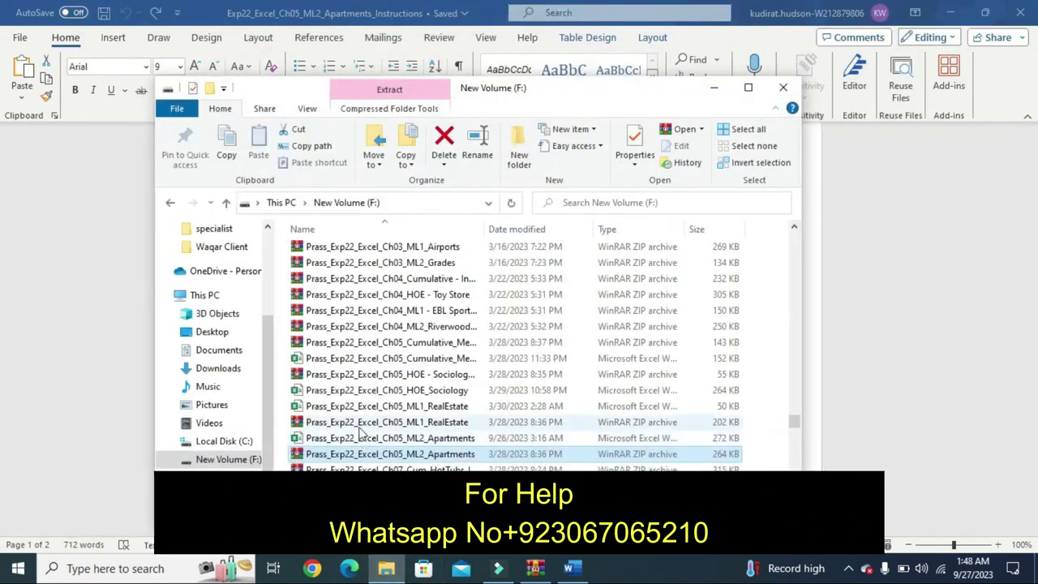
double_click(362, 439)
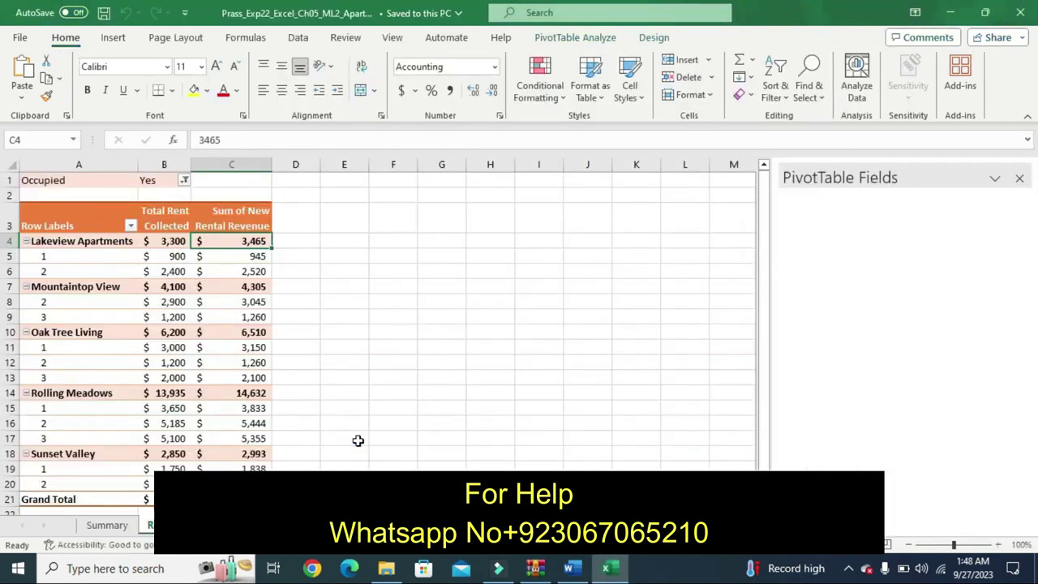
Step: Browse the reopened workbook's Summary, PivotTable, raw data and pivot chart sheets
click(106, 524)
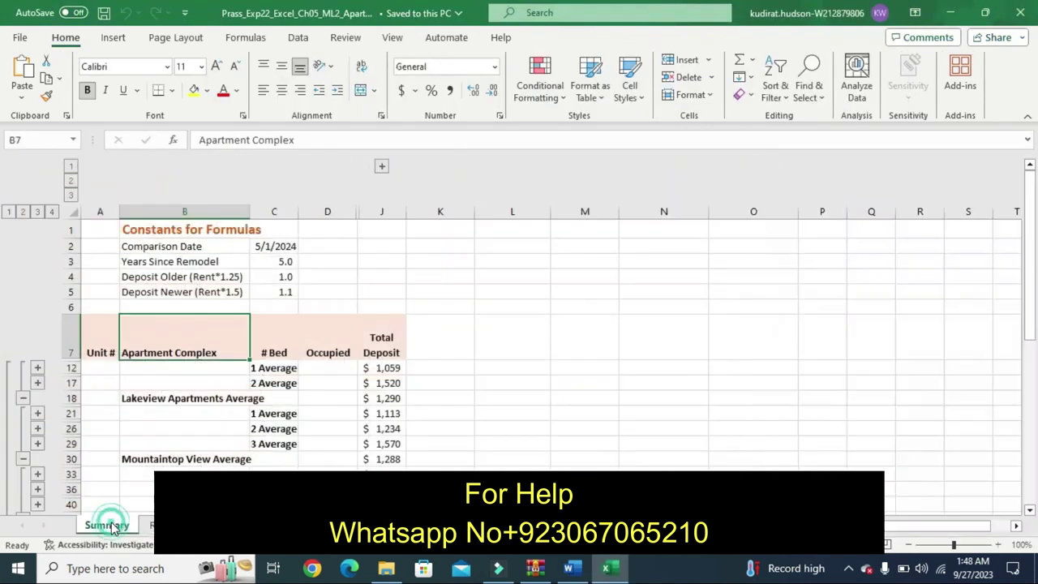
click(150, 525)
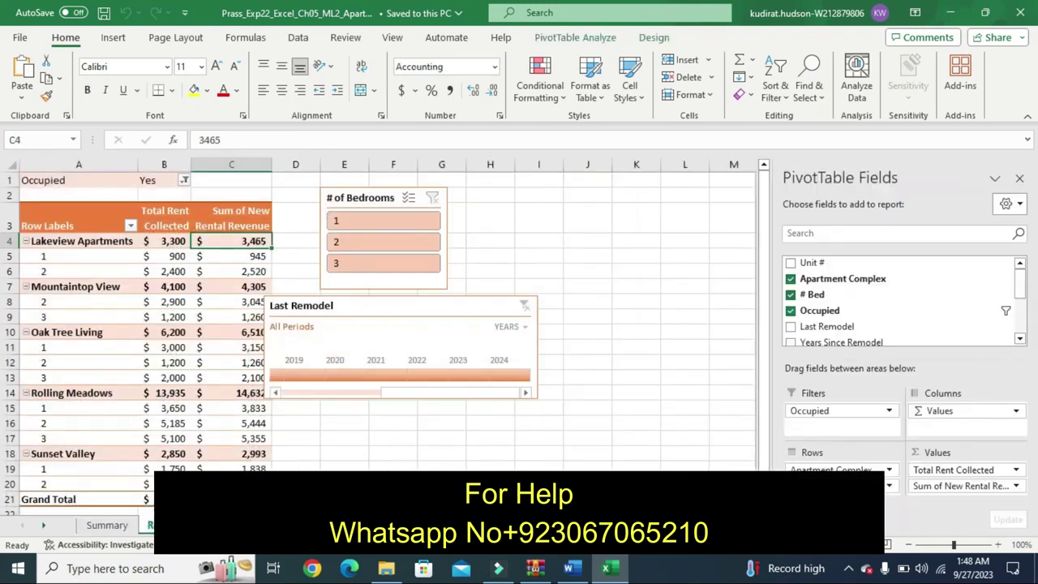
key(ctrl+Page_Down)
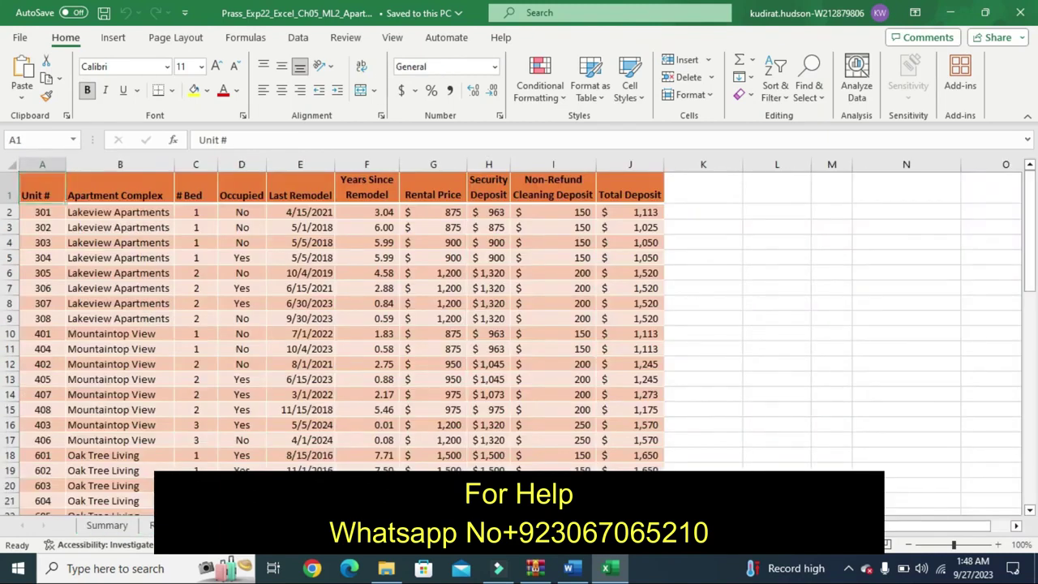
key(ctrl+Page_Down)
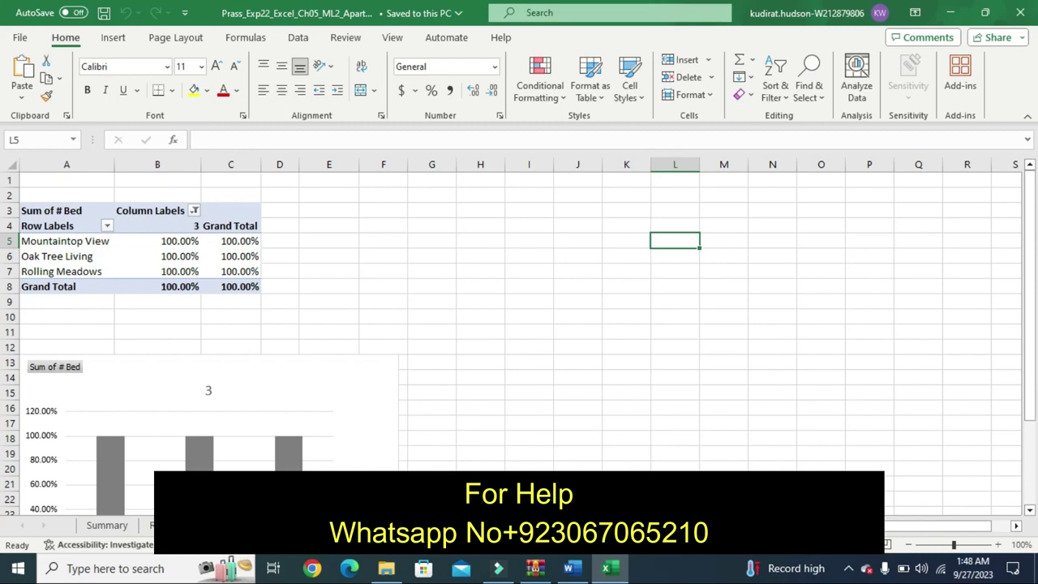
key(ctrl+Page_Up)
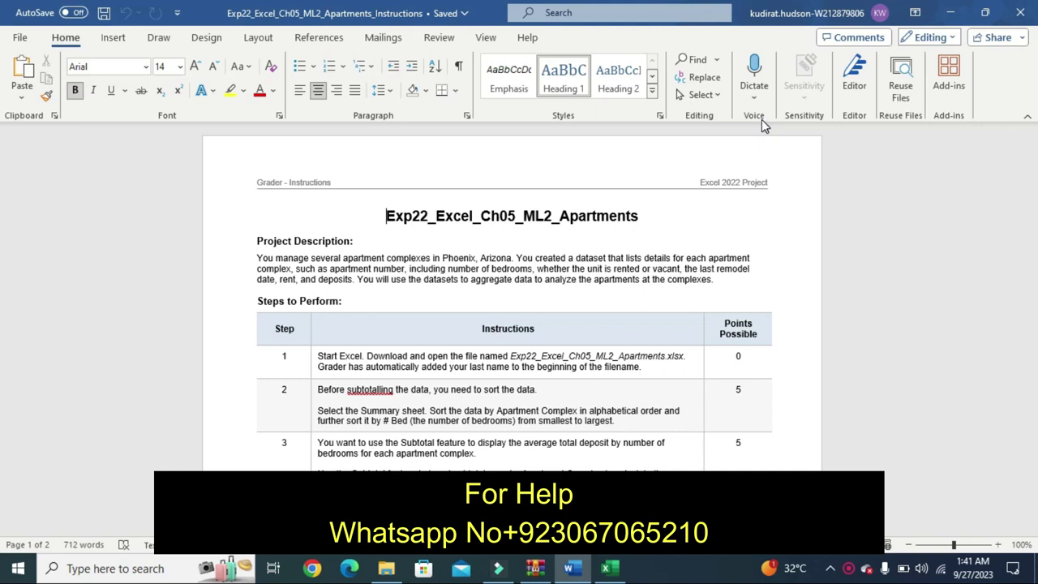
Step: Highlight the title and Project Description heading yellow, then undo that highlight
drag(386, 217, 635, 240)
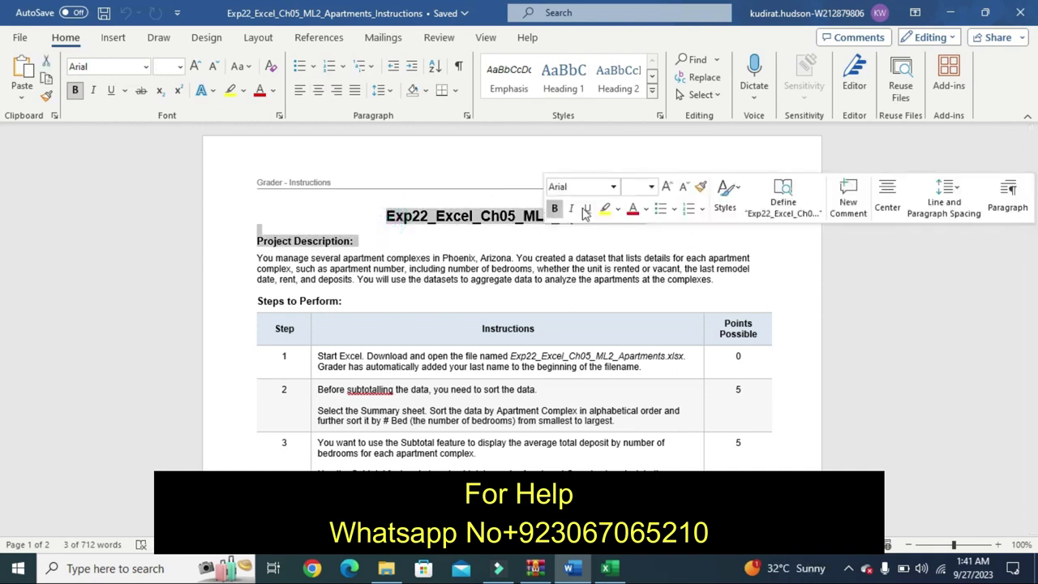
click(604, 208)
click(581, 275)
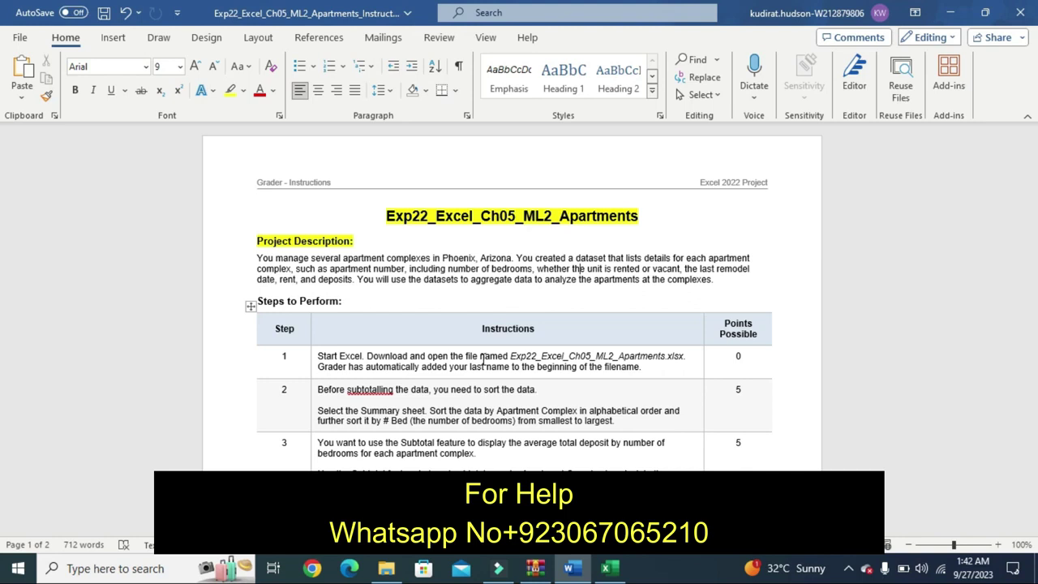
key(ctrl+z)
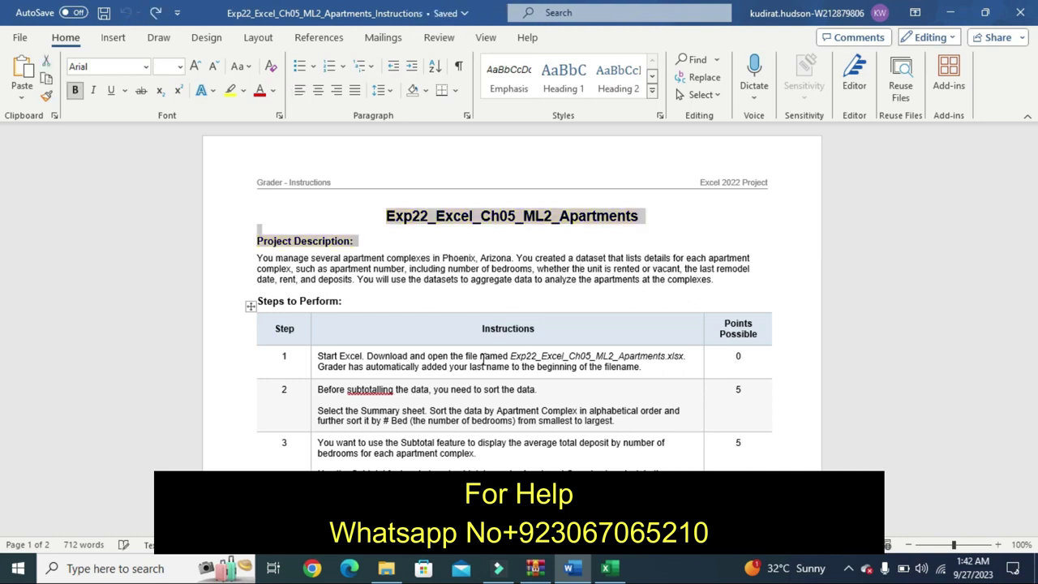
Step: Highlight step 1's instructions yellow, then undo that highlight
click(311, 377)
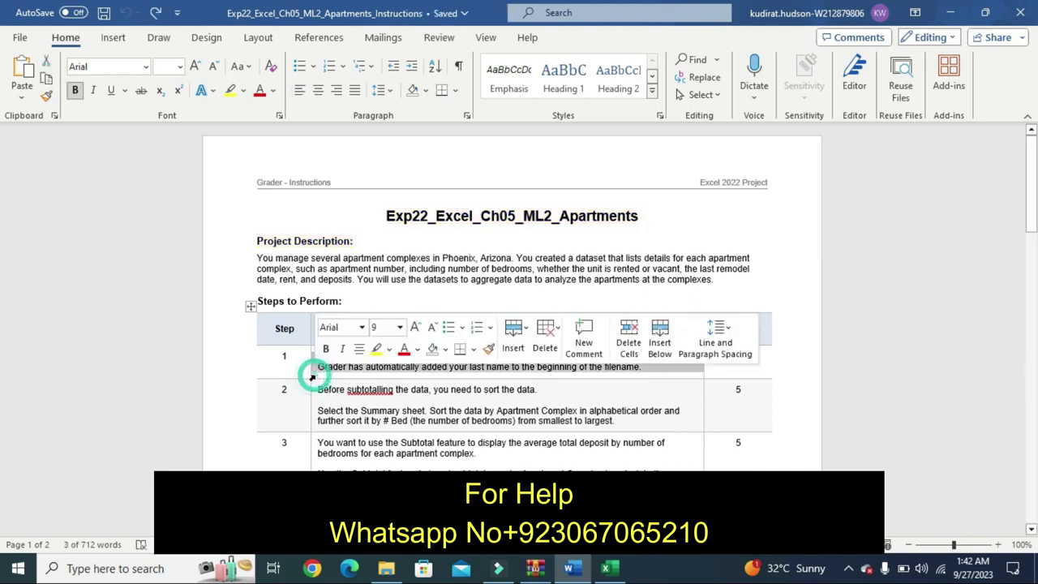
click(376, 348)
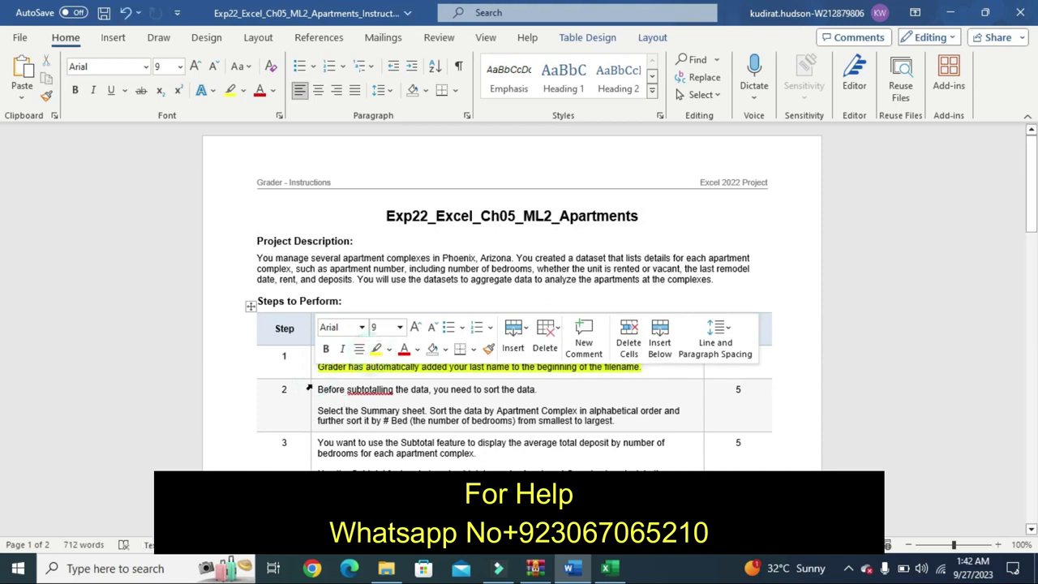
click(313, 388)
click(284, 355)
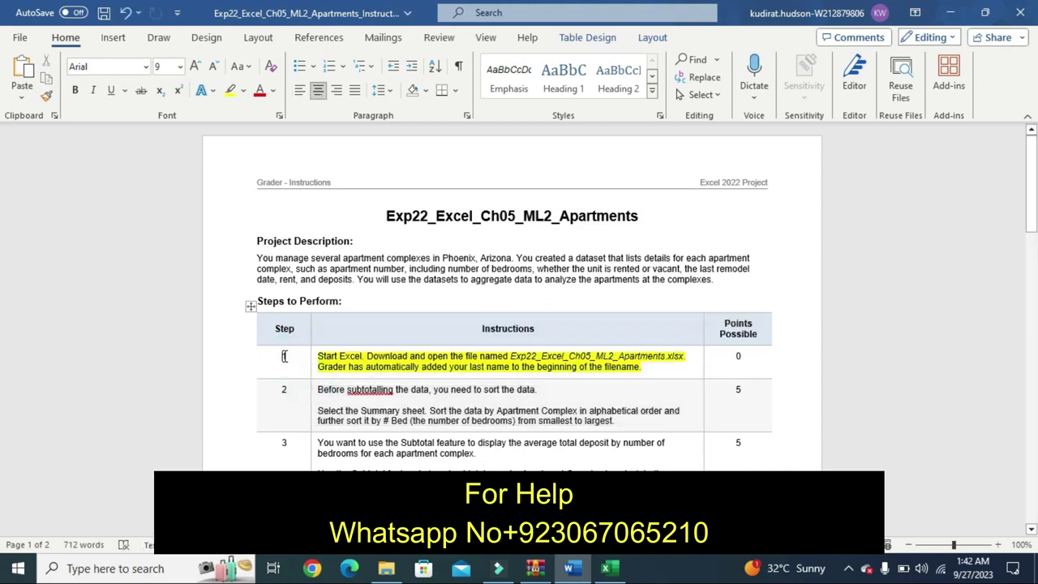
click(611, 570)
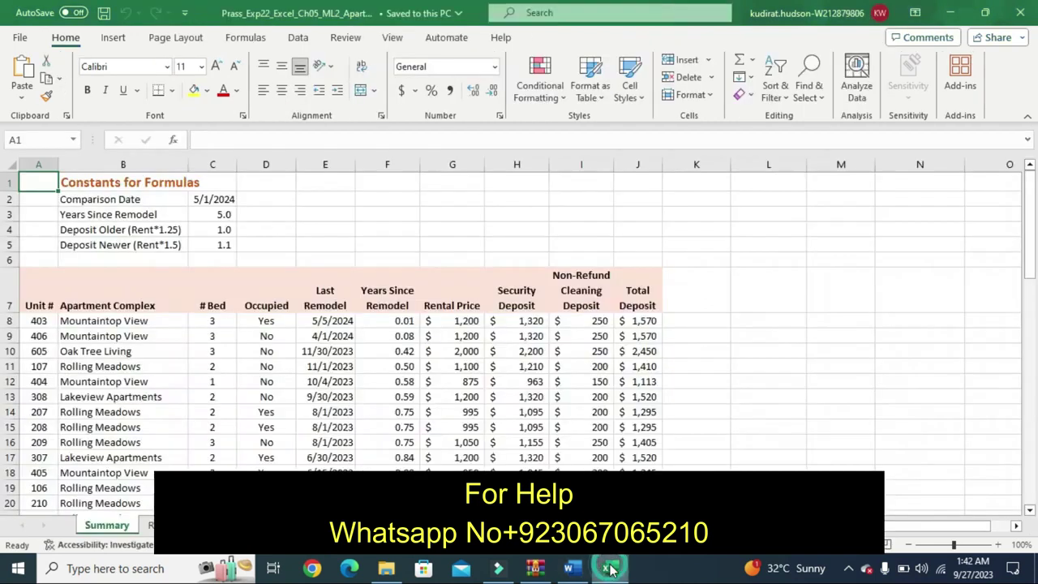
click(572, 566)
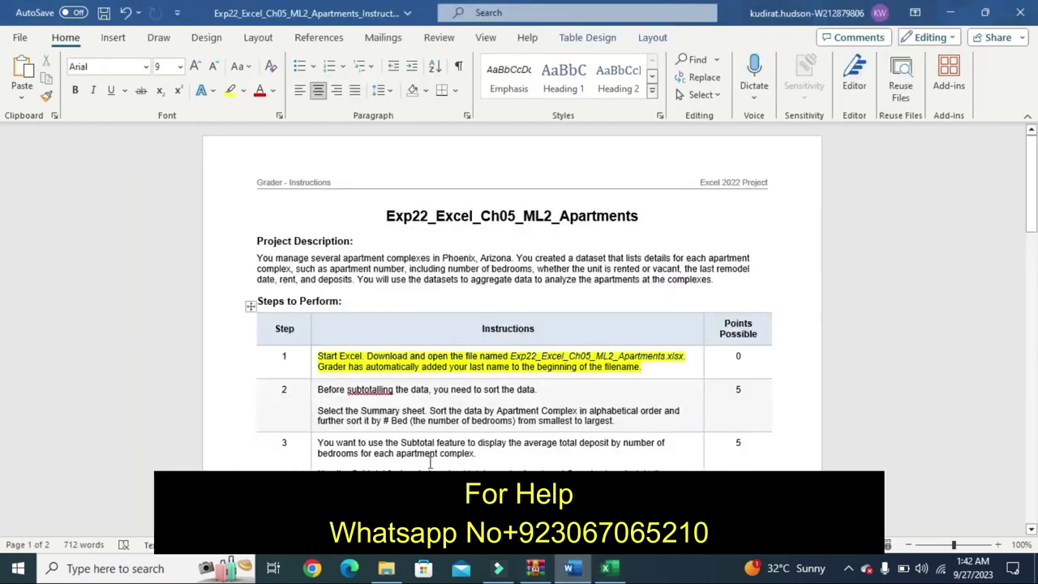
key(ctrl+z)
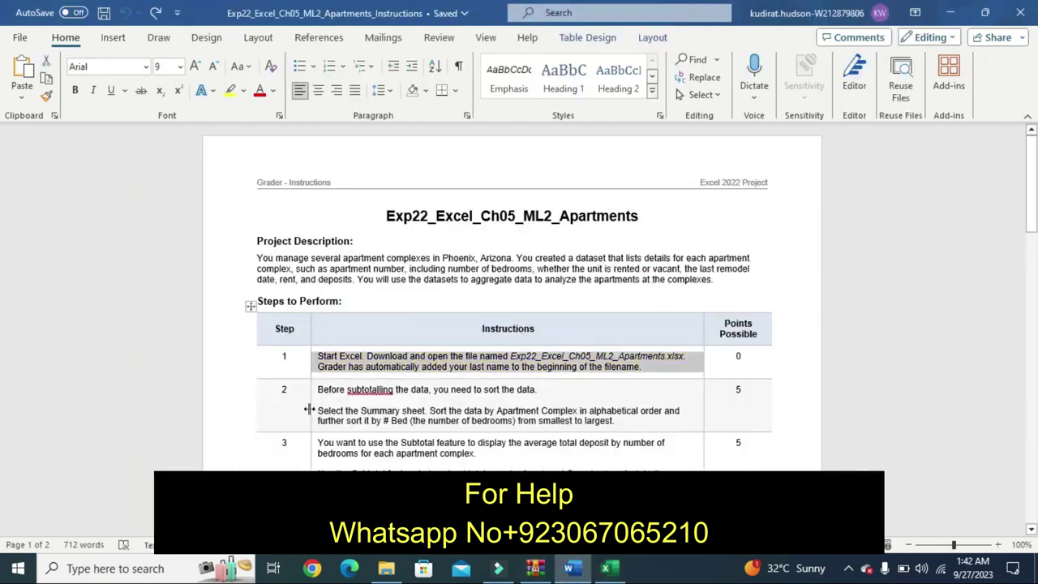
Step: Highlight step 2's sorting instructions yellow and return to the Excel Summary sheet
click(312, 425)
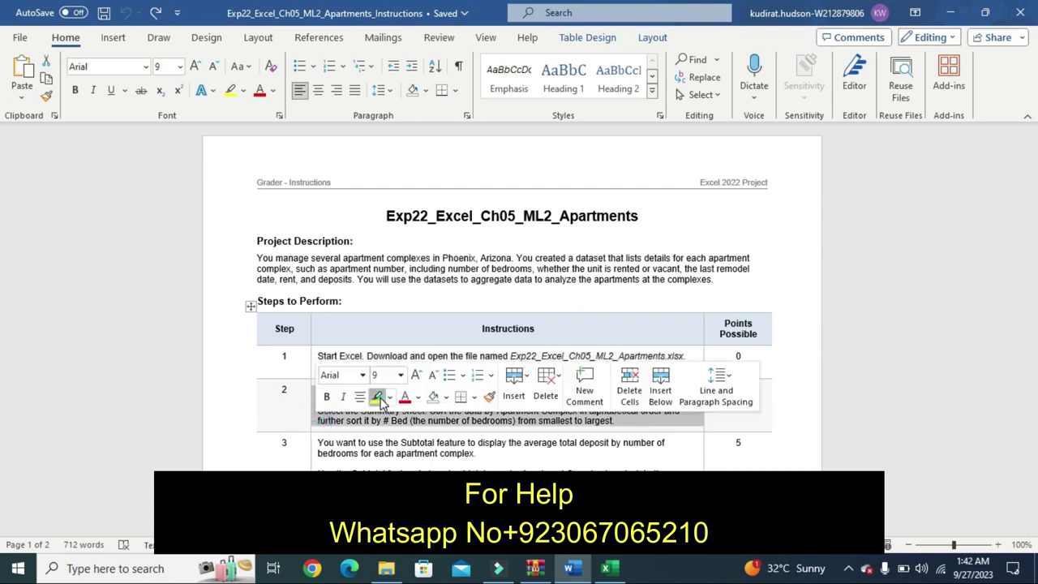
click(377, 396)
click(289, 417)
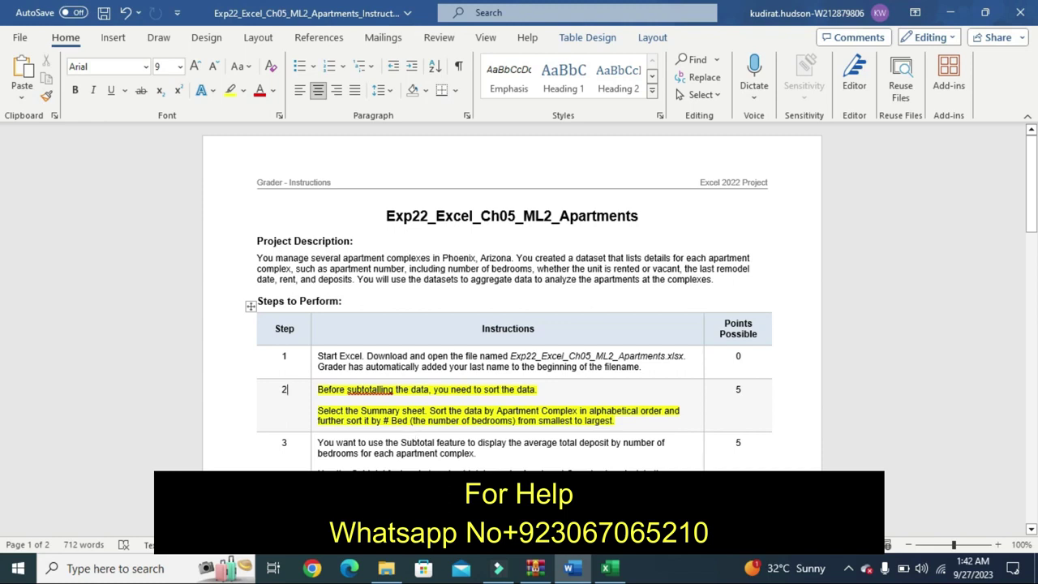
key(Right)
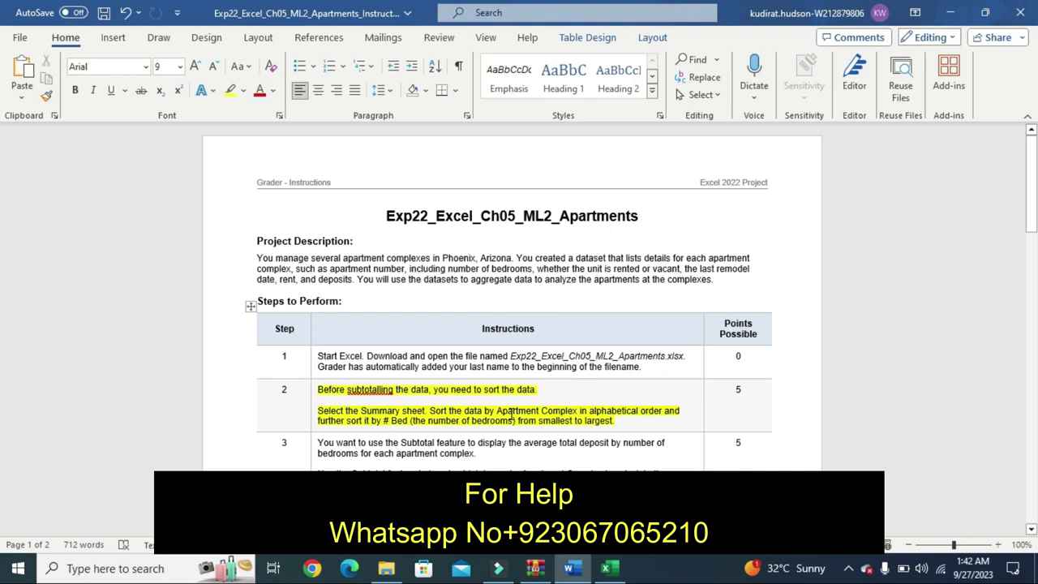
click(607, 567)
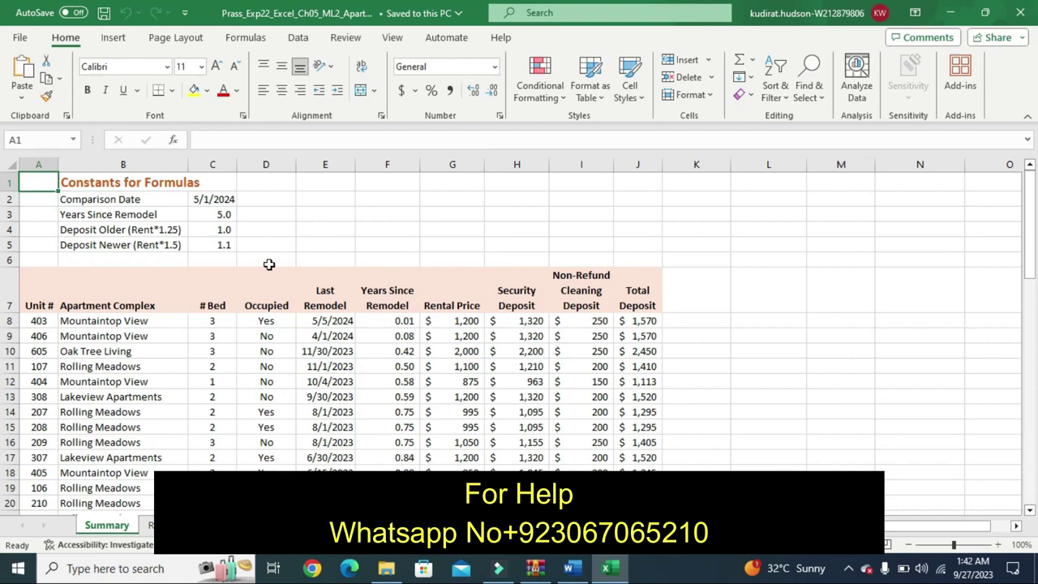
Step: Open the Custom Sort dialog, inspect the sort column list, and cancel without sorting
click(110, 44)
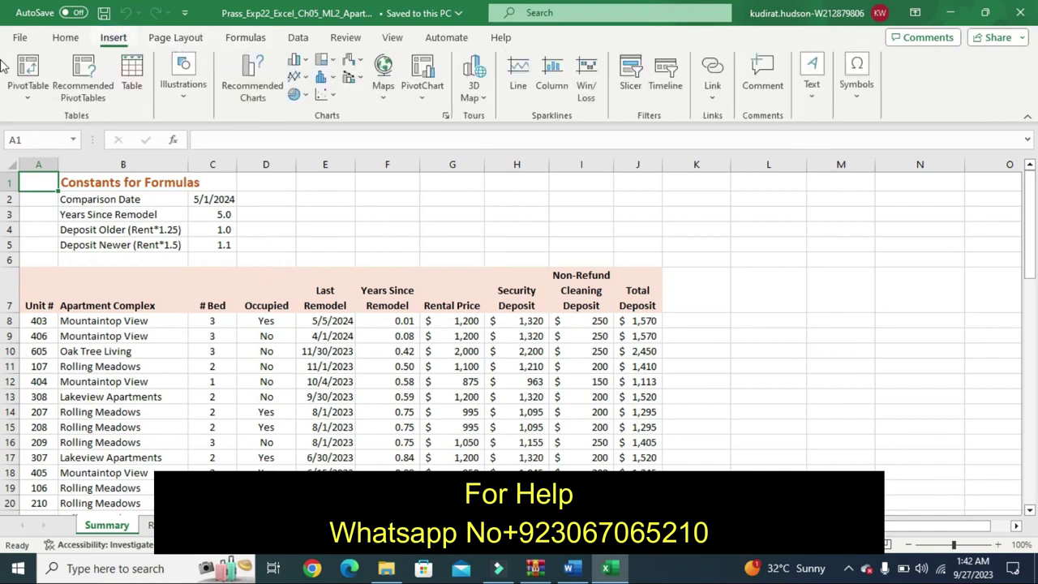
click(63, 39)
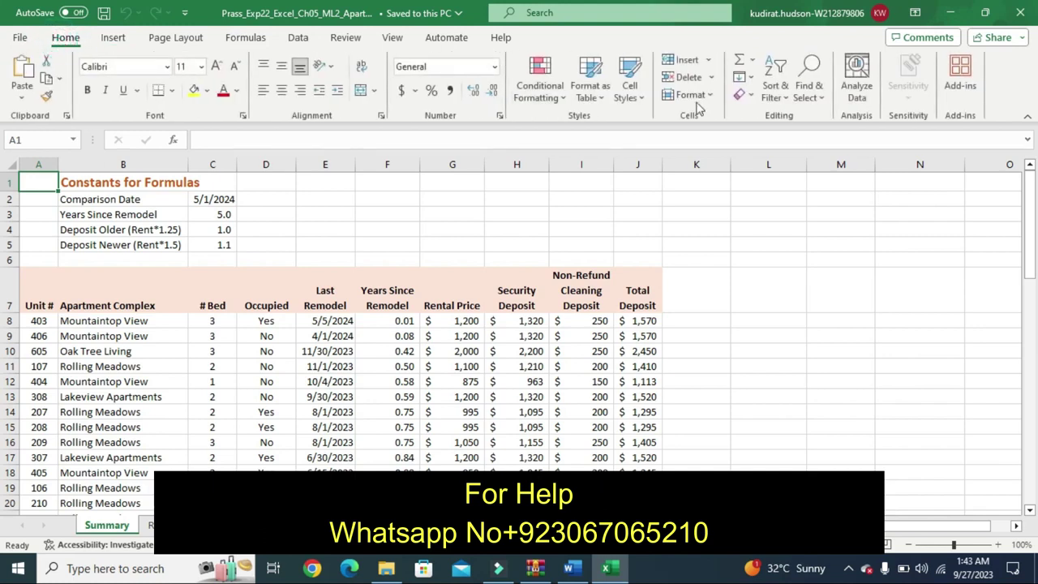
click(772, 104)
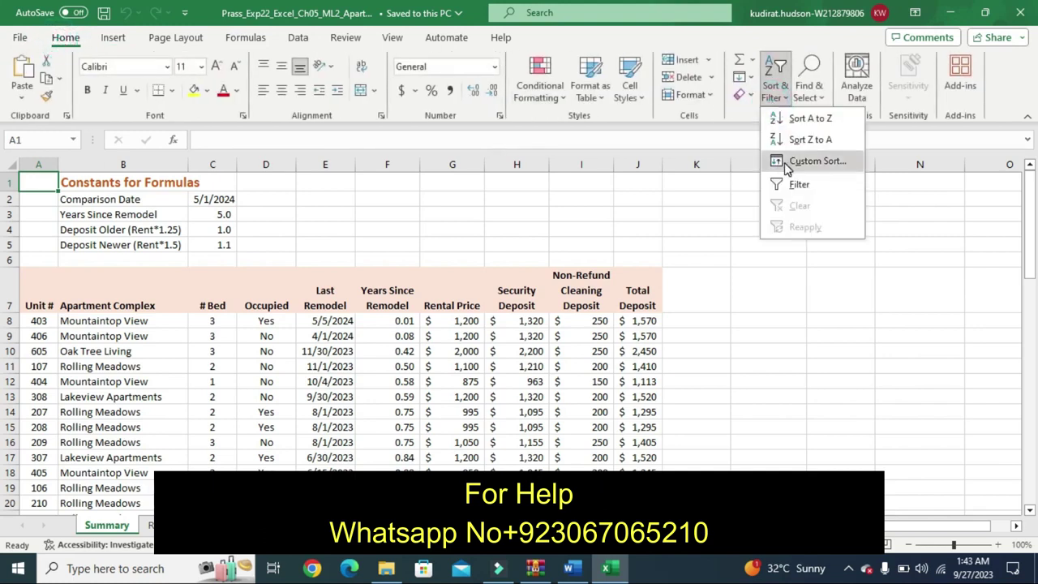
click(783, 162)
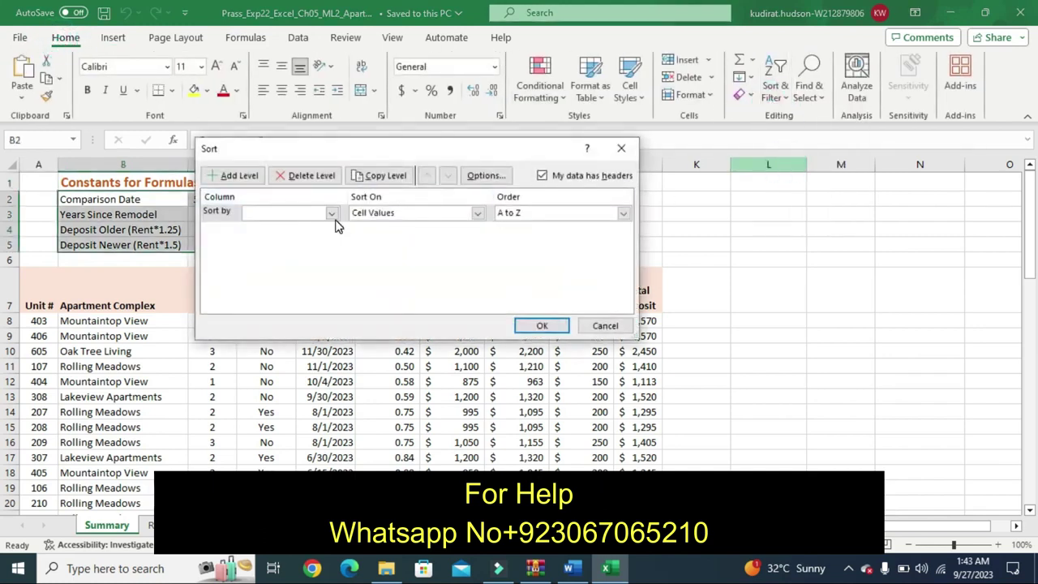
click(332, 213)
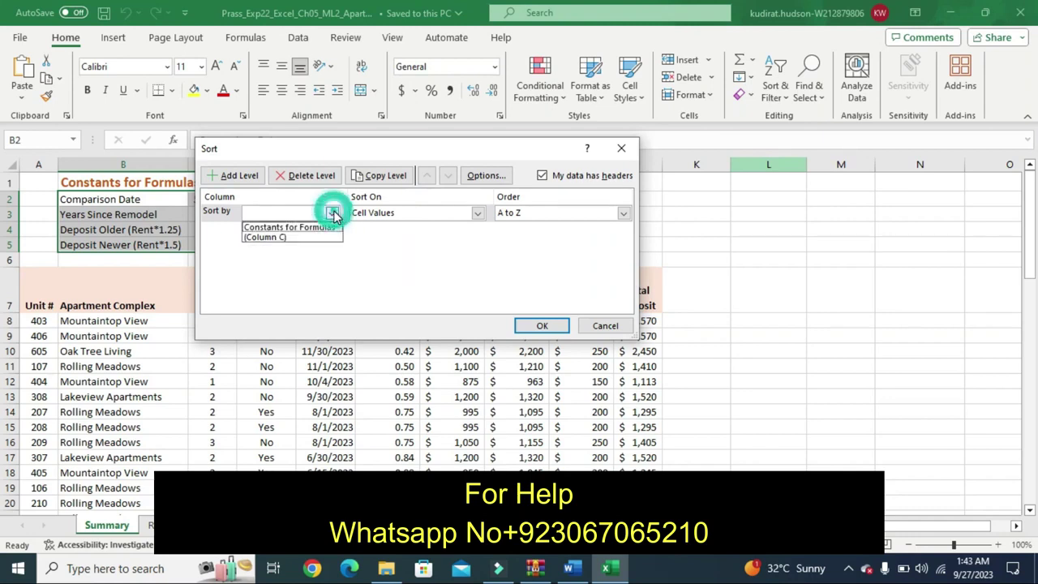
click(328, 215)
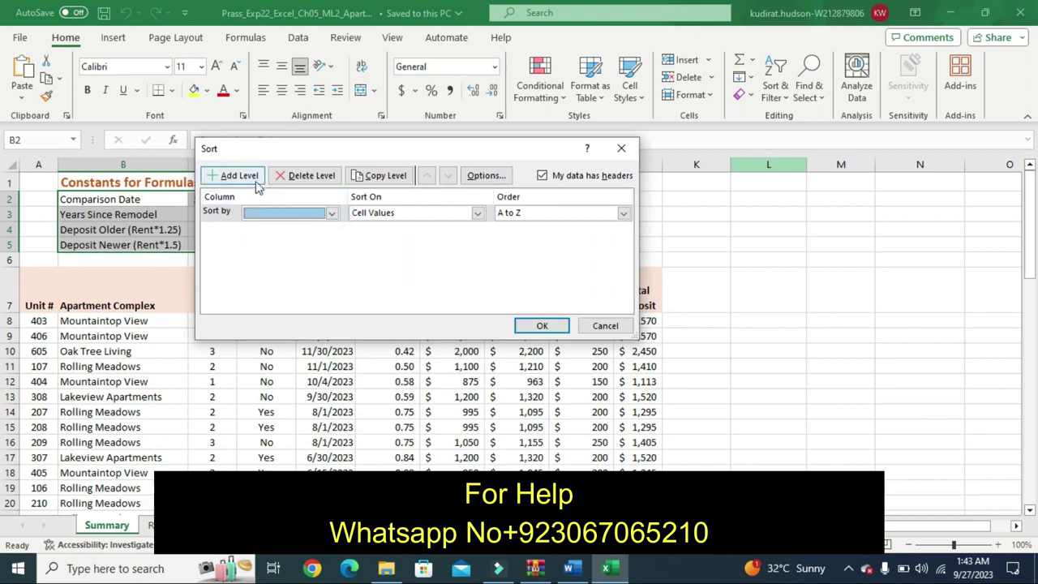
click(621, 149)
click(405, 381)
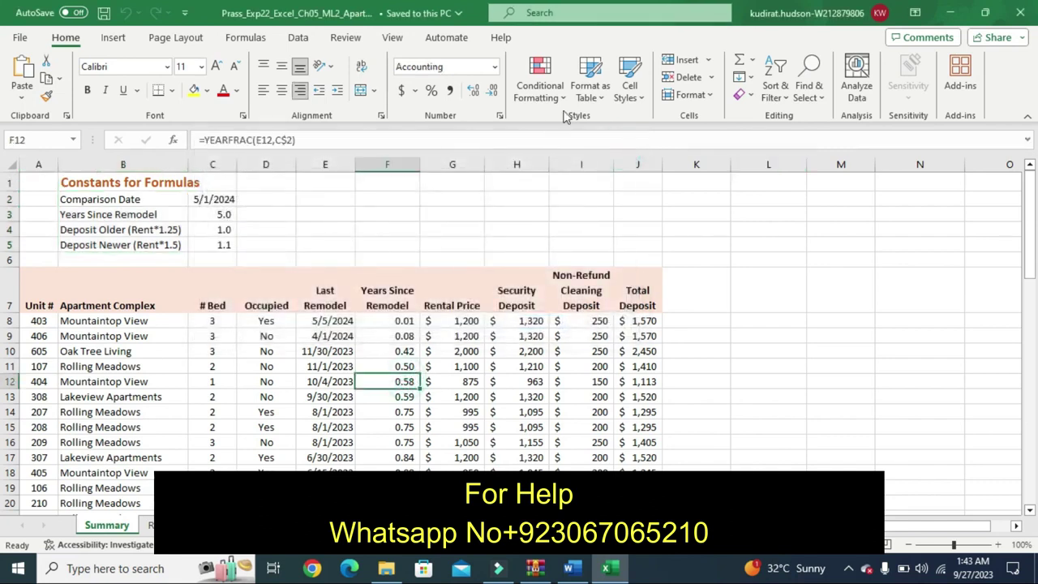
Step: Sort the data by Apartment Complex A to Z, then by # Bed smallest to largest
click(778, 91)
click(783, 161)
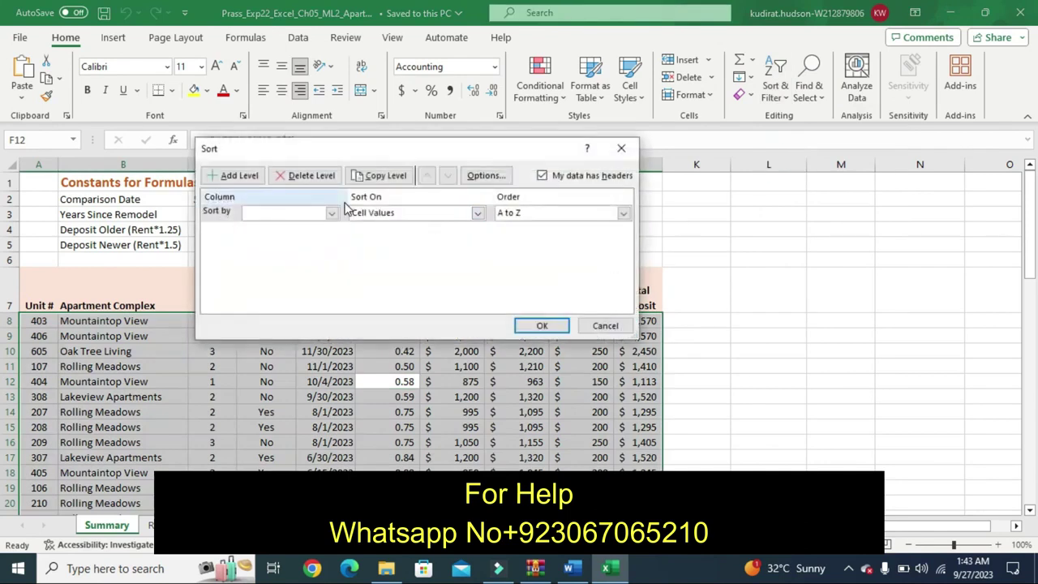
click(331, 213)
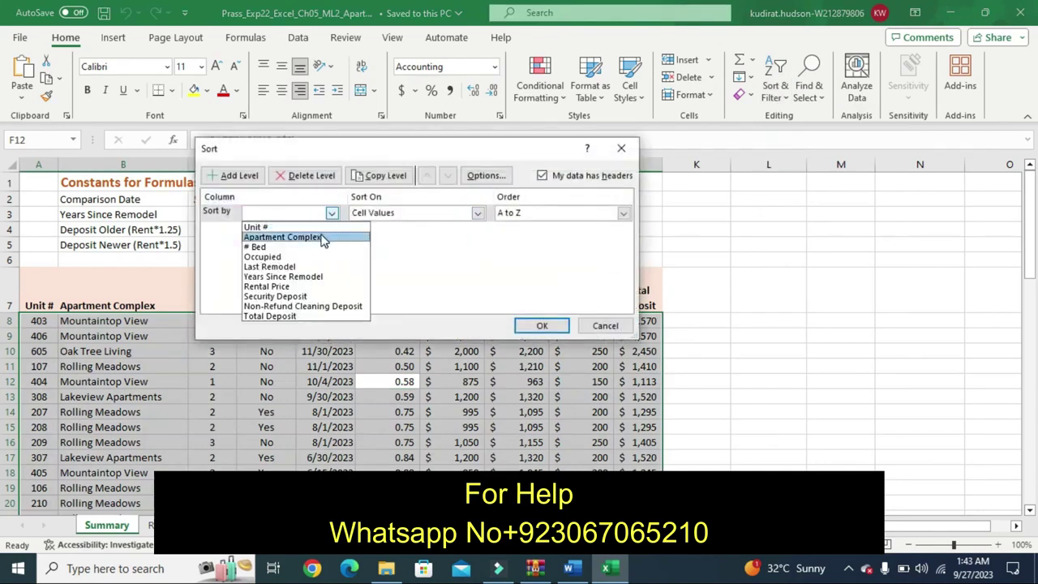
click(320, 237)
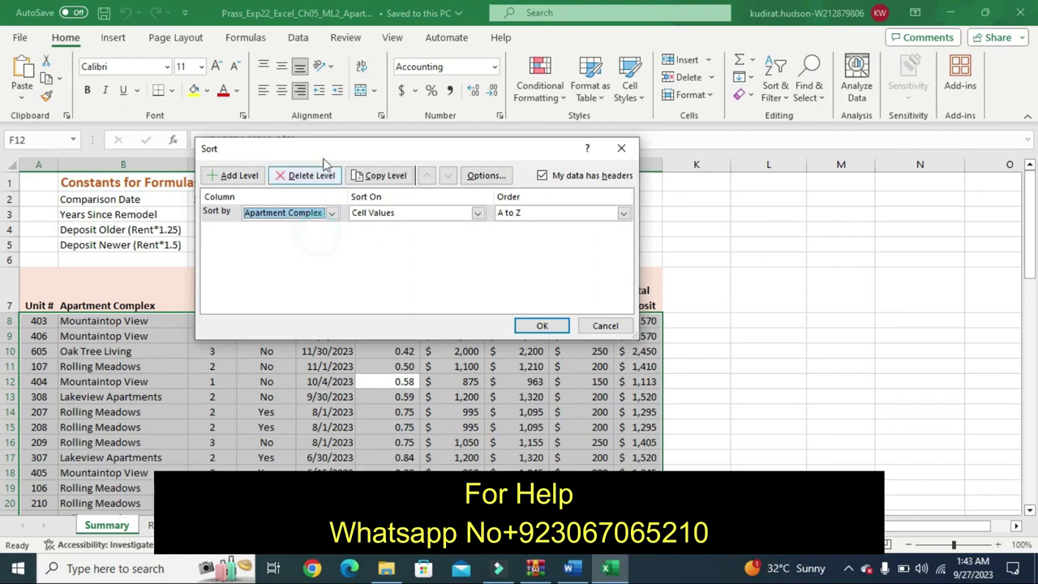
click(235, 175)
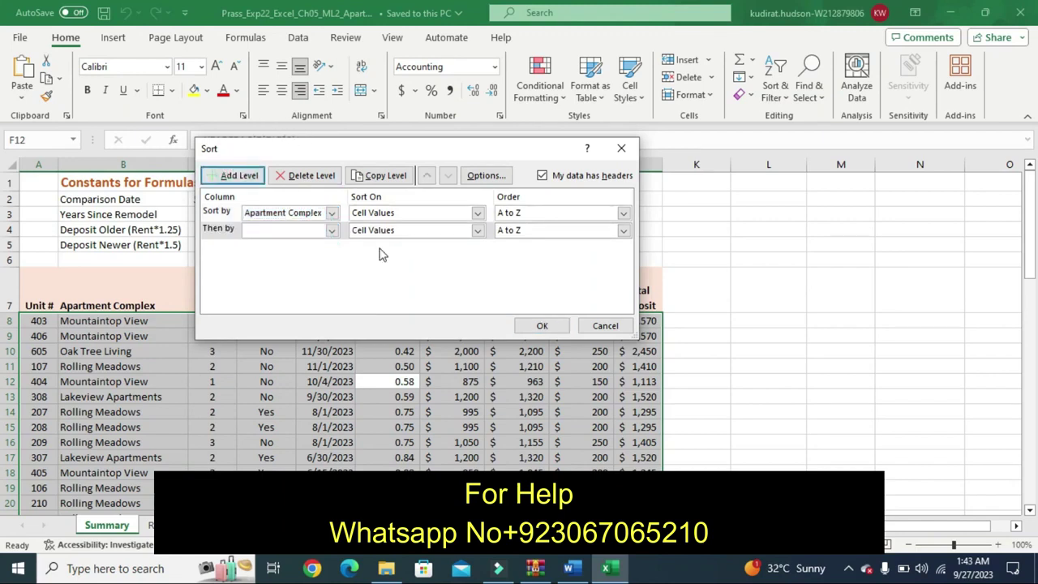
click(331, 230)
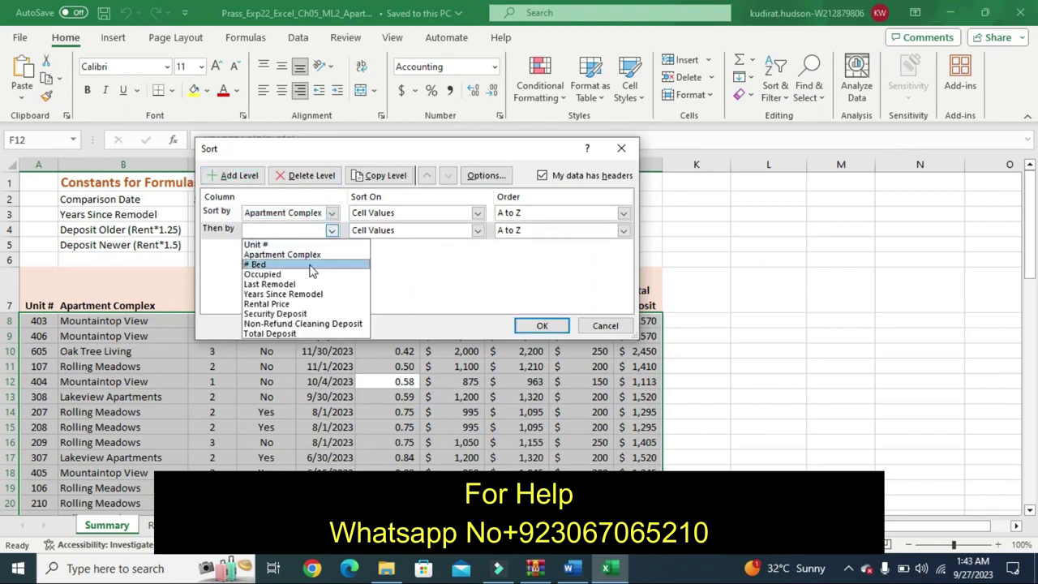
click(310, 266)
click(541, 326)
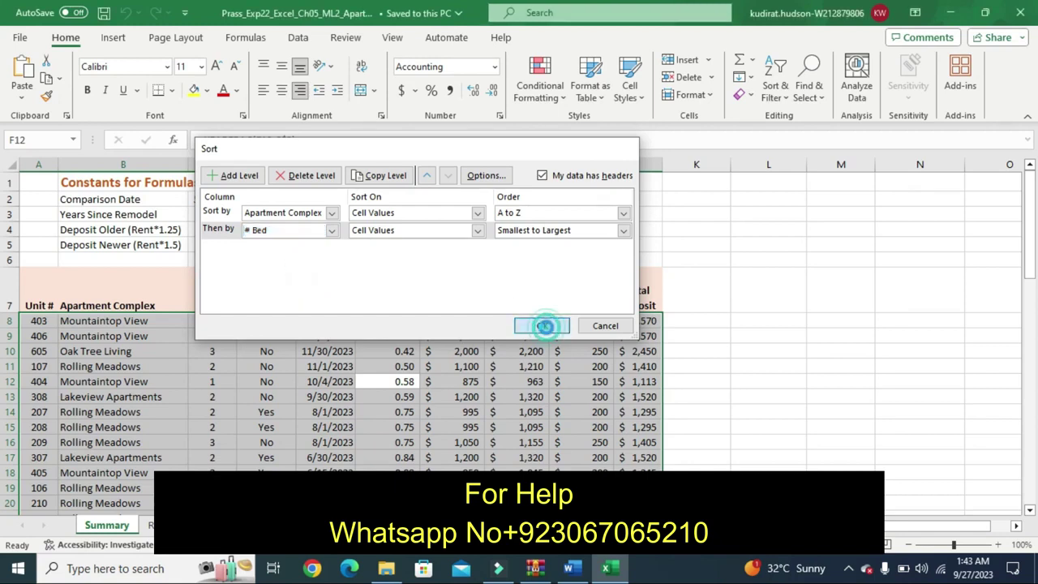
Step: Clear step 2's yellow highlight in Word and return to the sorted Excel Summary sheet
click(569, 568)
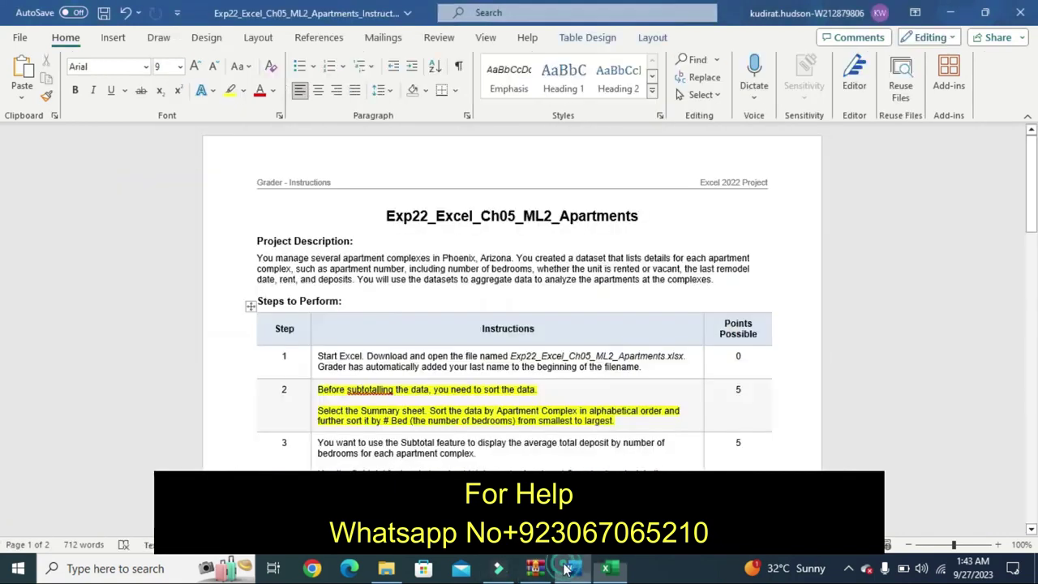
key(ctrl+z)
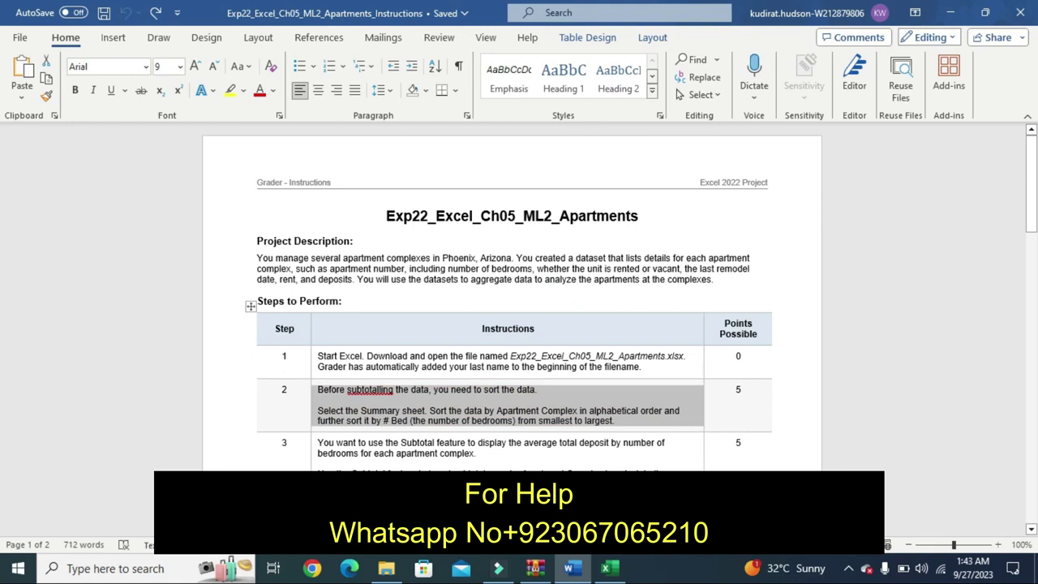
right_click(381, 483)
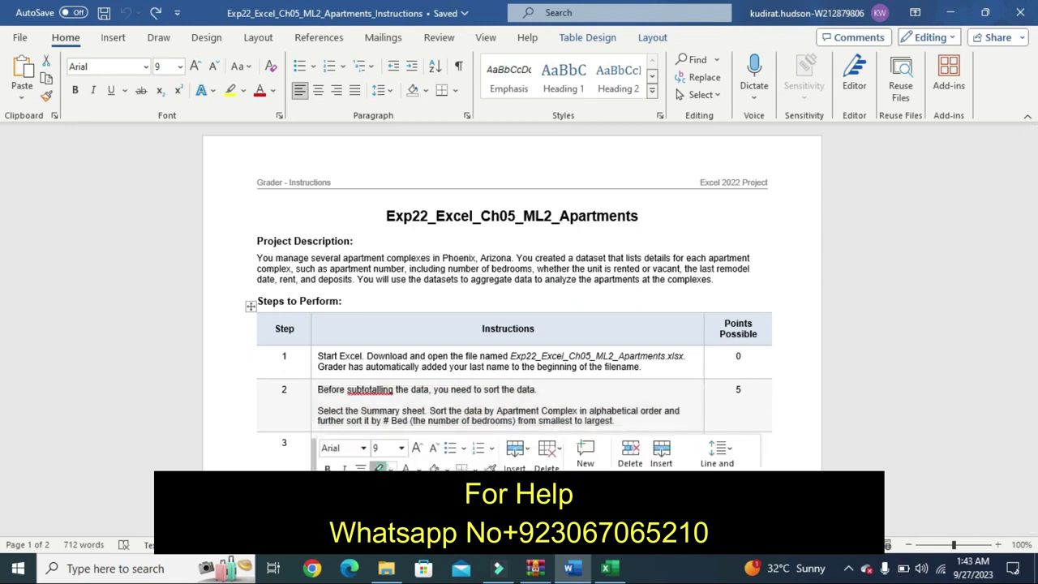
click(286, 442)
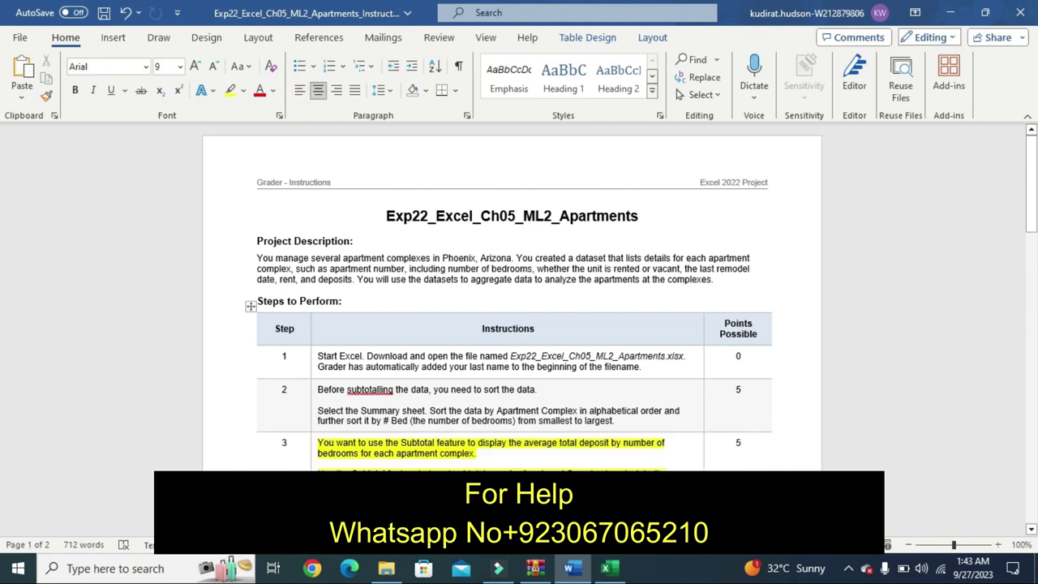
click(605, 567)
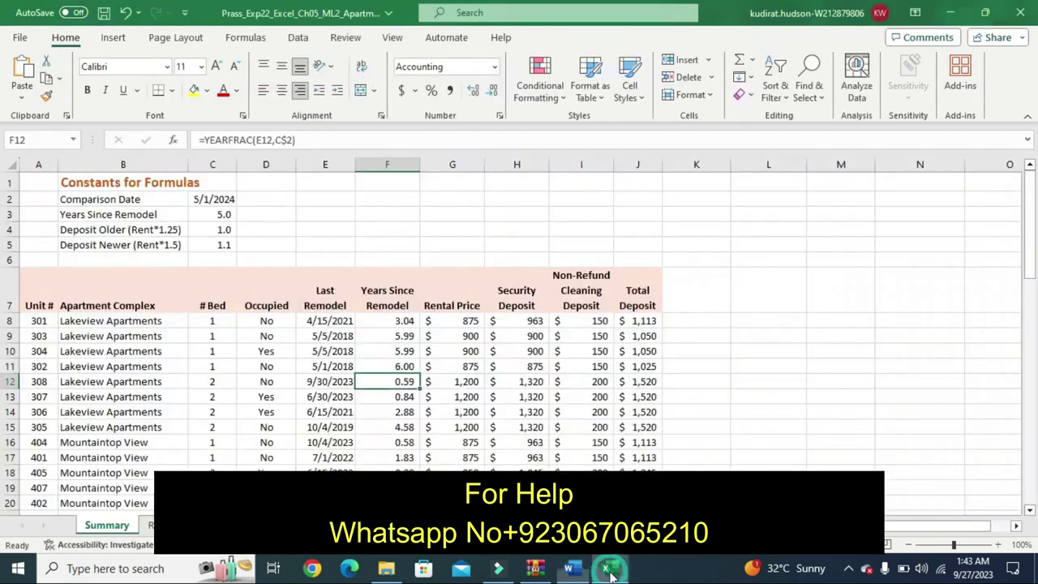
click(297, 37)
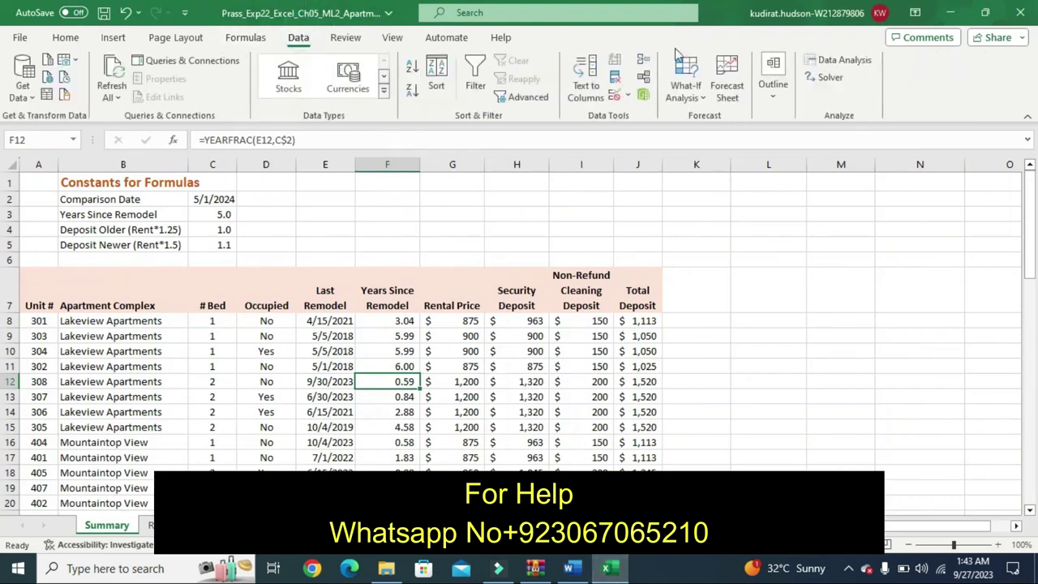
click(772, 81)
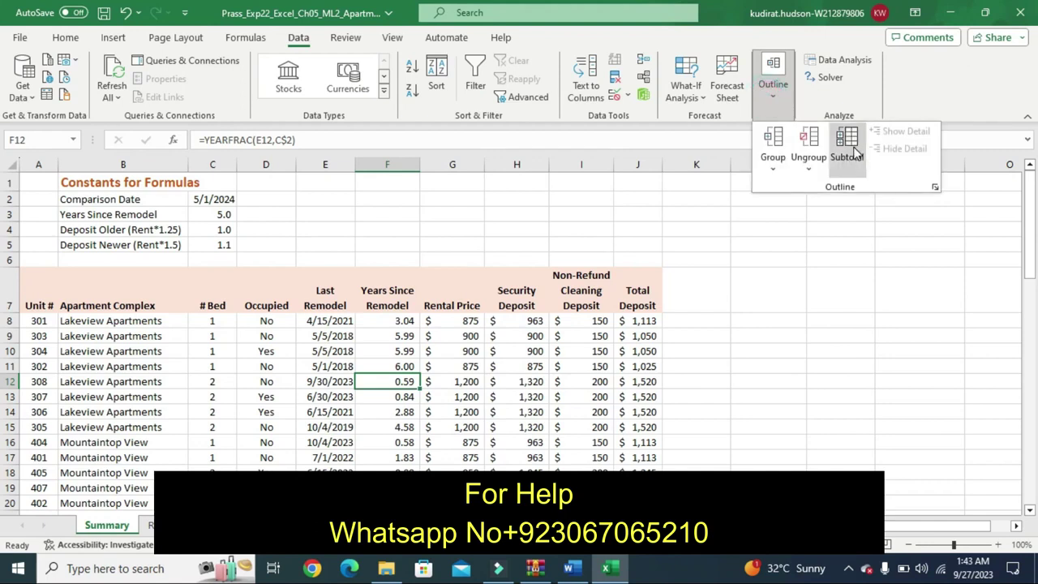
click(855, 152)
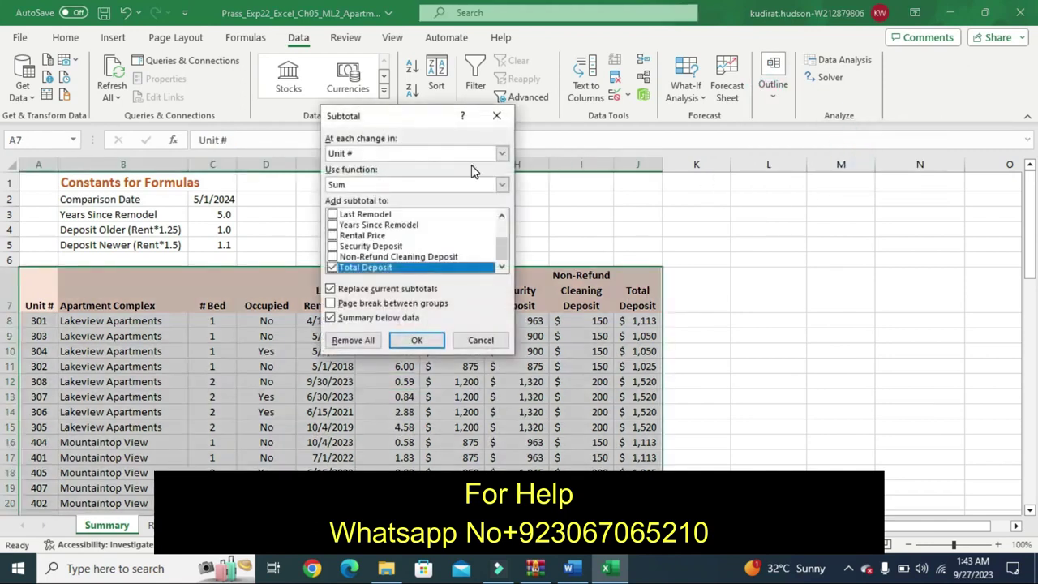
click(500, 153)
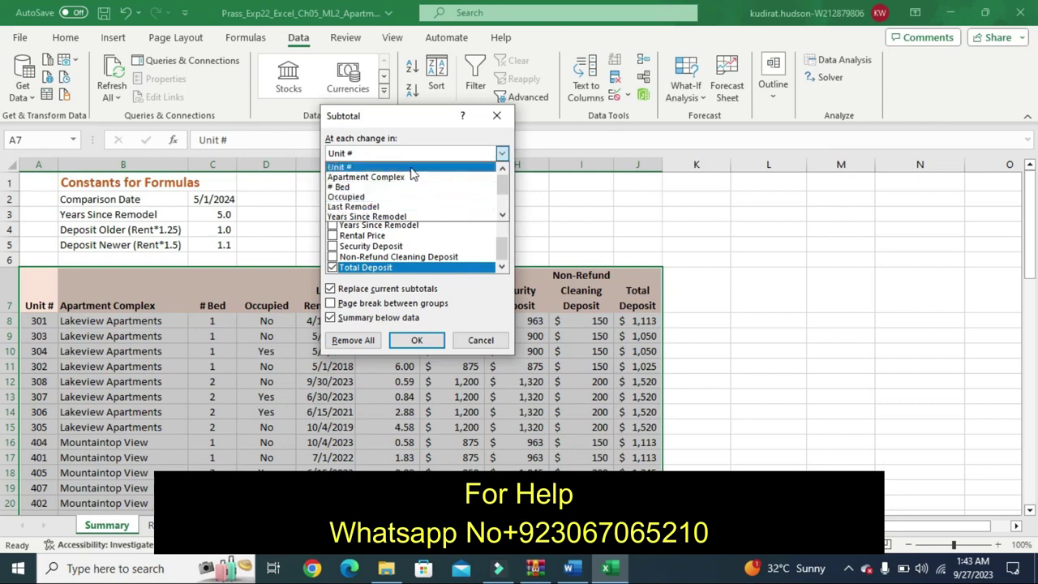
click(502, 211)
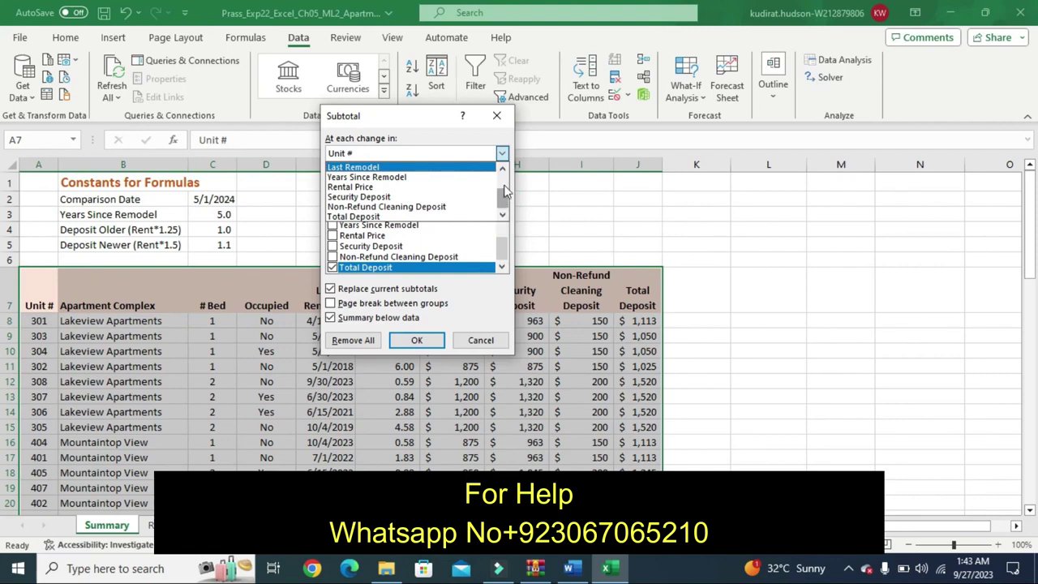
click(504, 190)
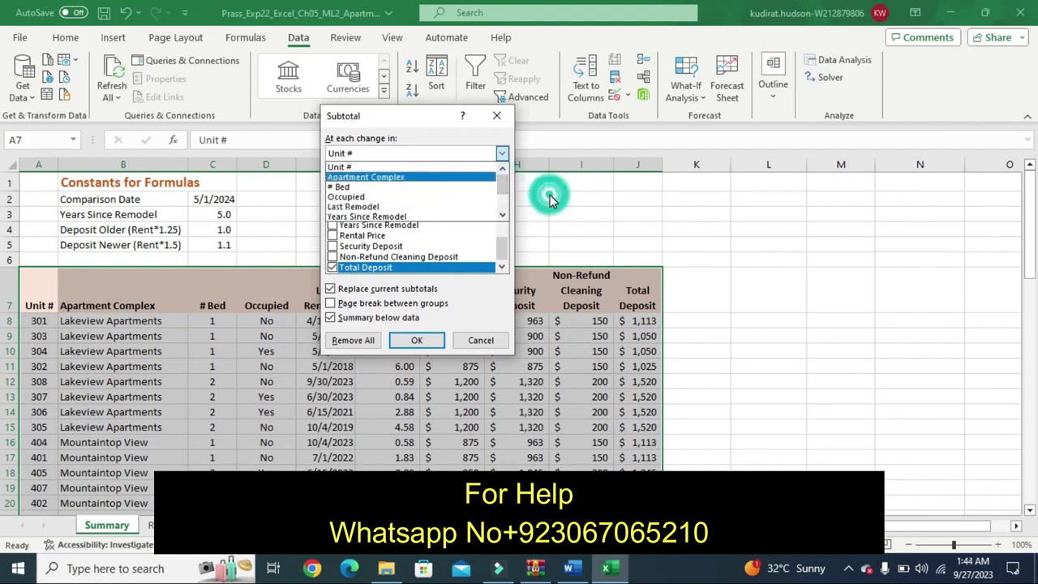
click(495, 116)
click(496, 116)
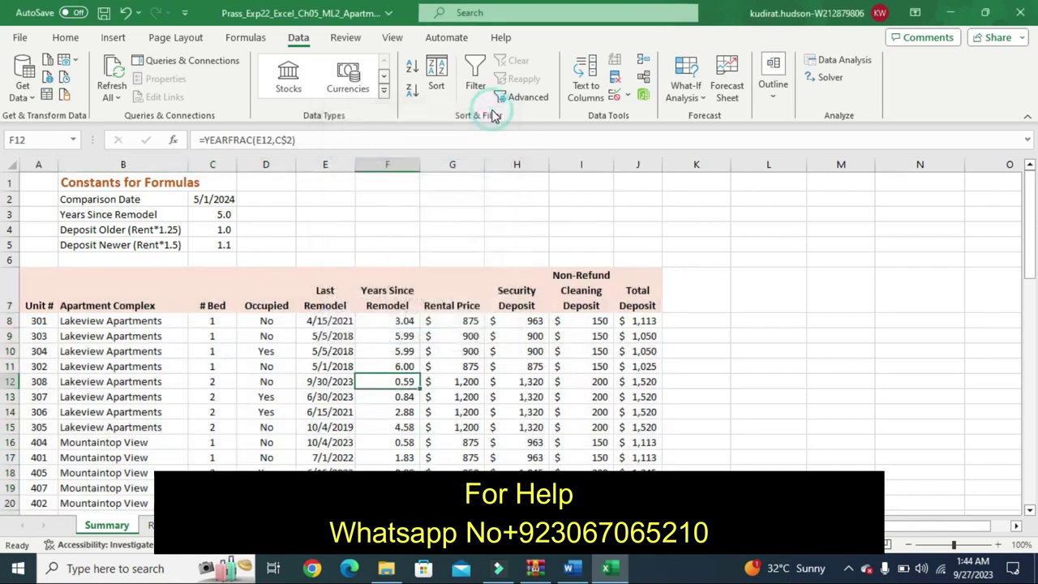
click(569, 568)
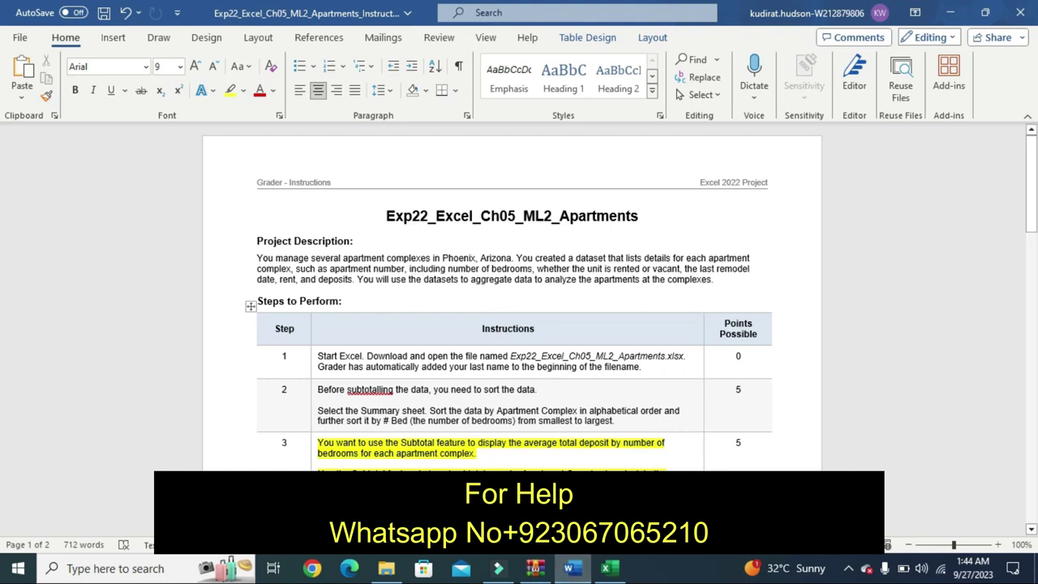
click(610, 568)
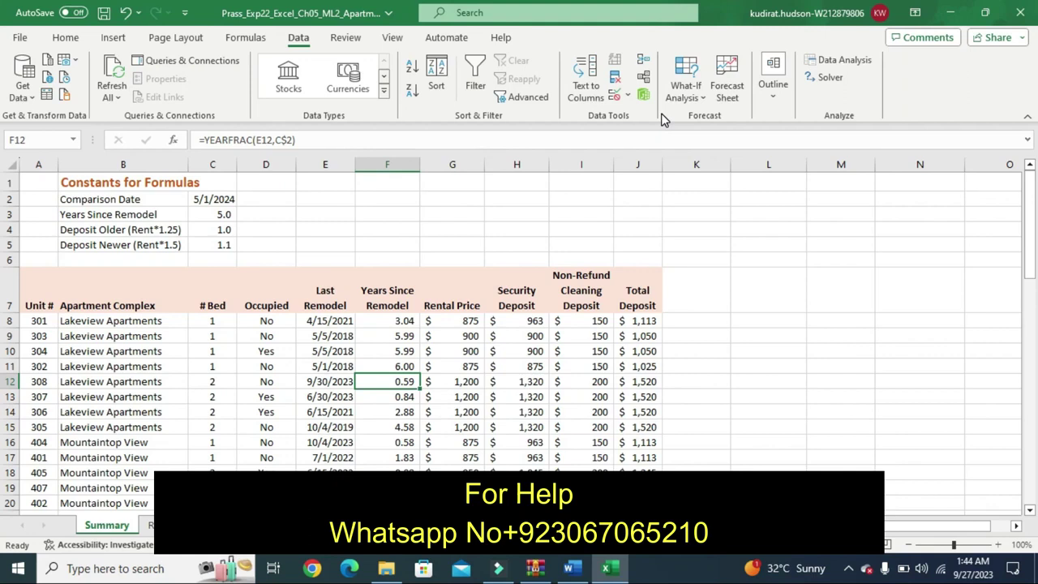
Step: Add average Total Deposit subtotals at each change in Apartment Complex
click(766, 85)
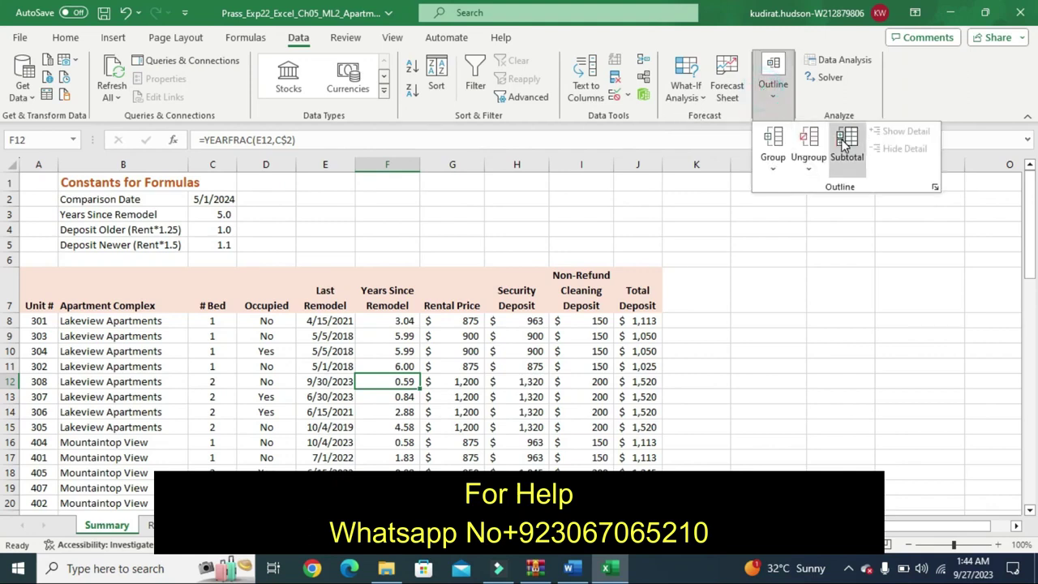
click(844, 140)
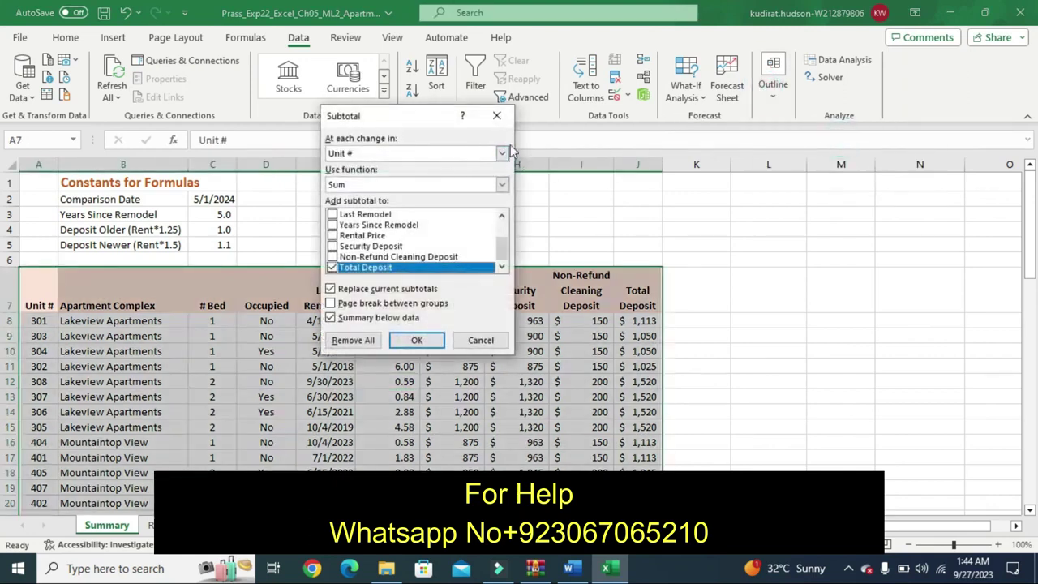
click(502, 153)
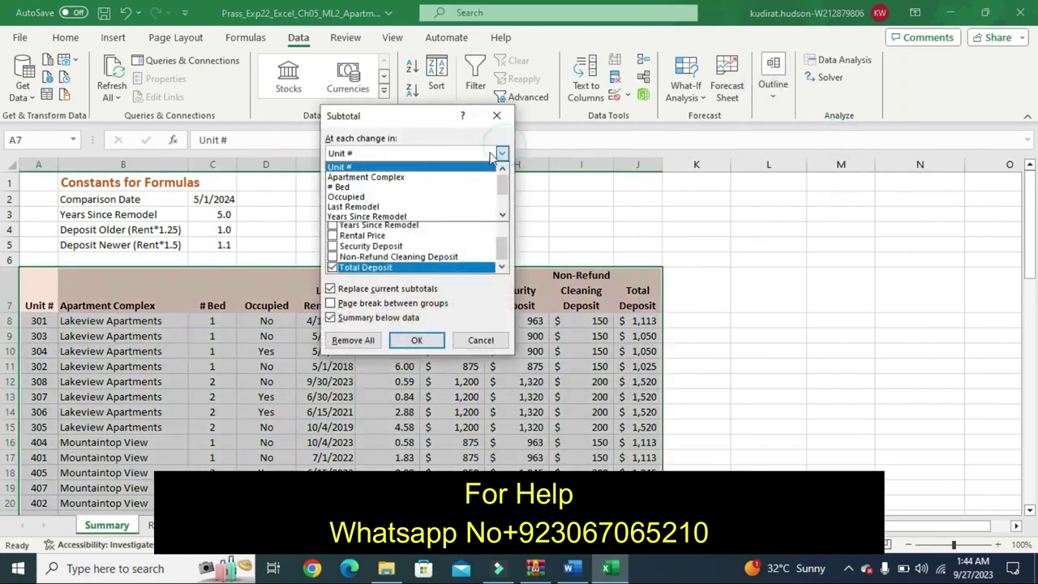
click(429, 177)
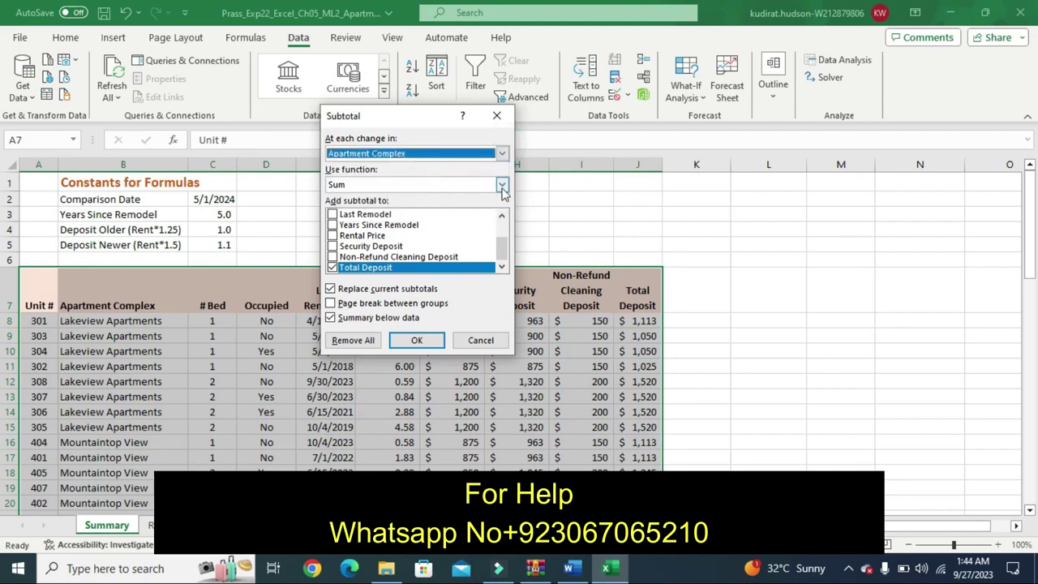
click(501, 185)
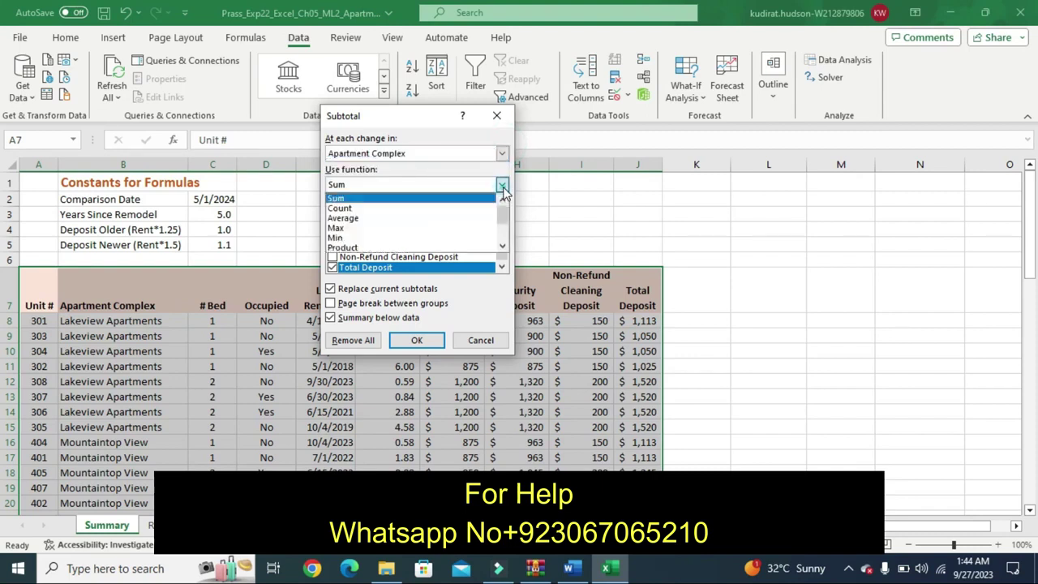
click(464, 217)
click(415, 341)
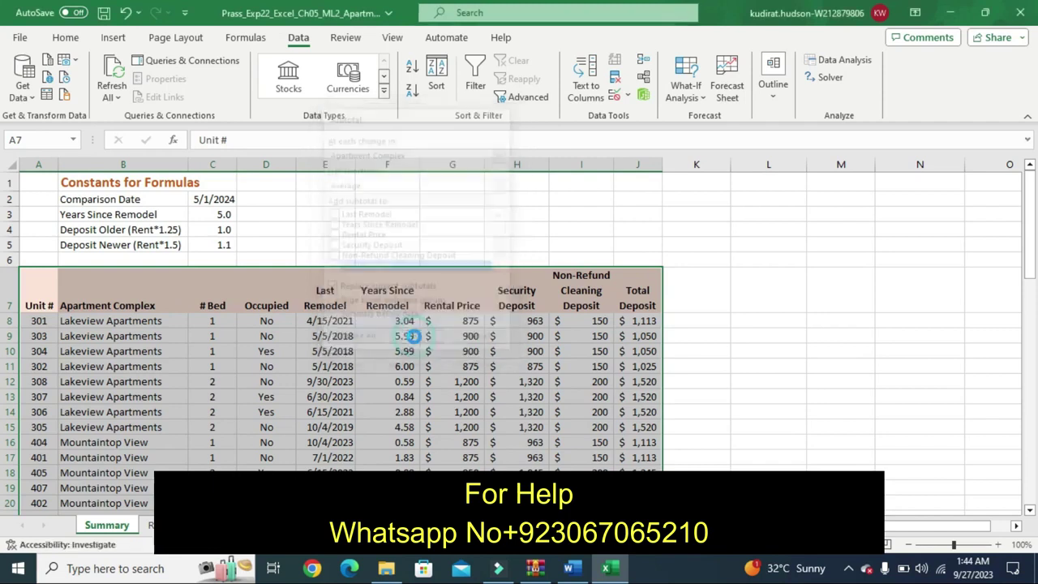
Step: Add nested average subtotals by # Bed without replacing the complex subtotals
click(773, 87)
click(845, 141)
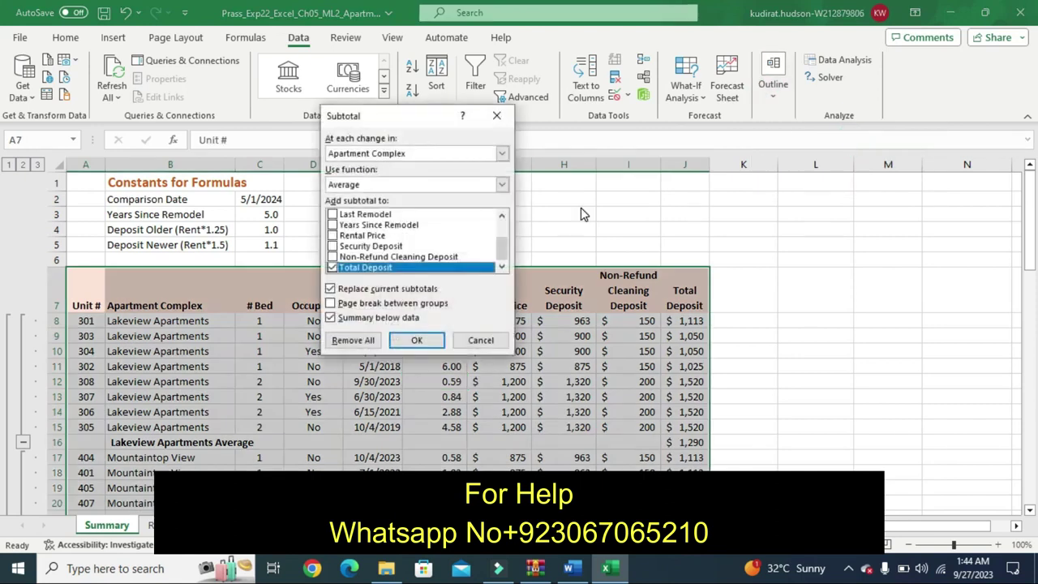
click(502, 154)
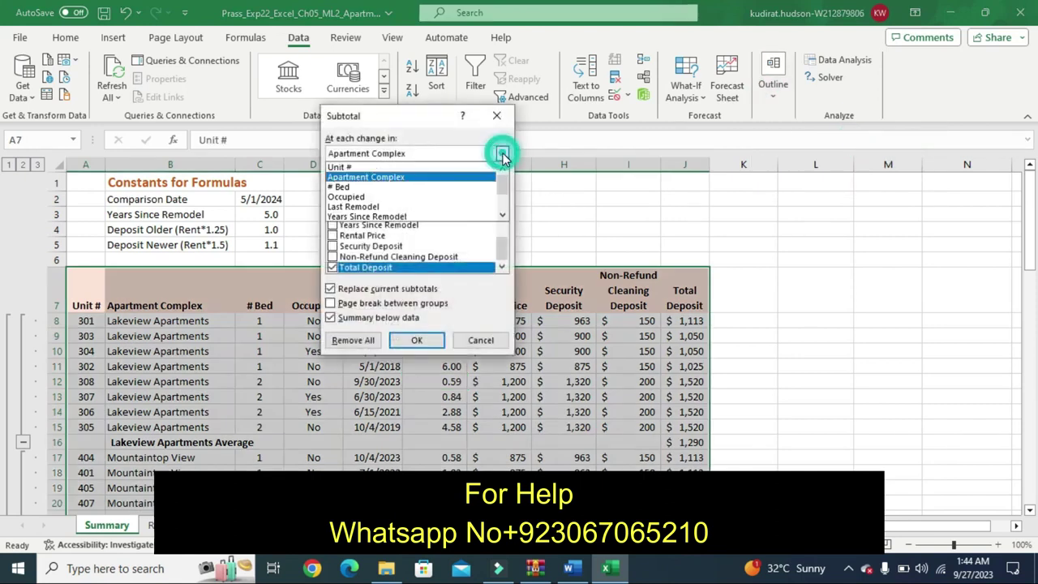
click(478, 187)
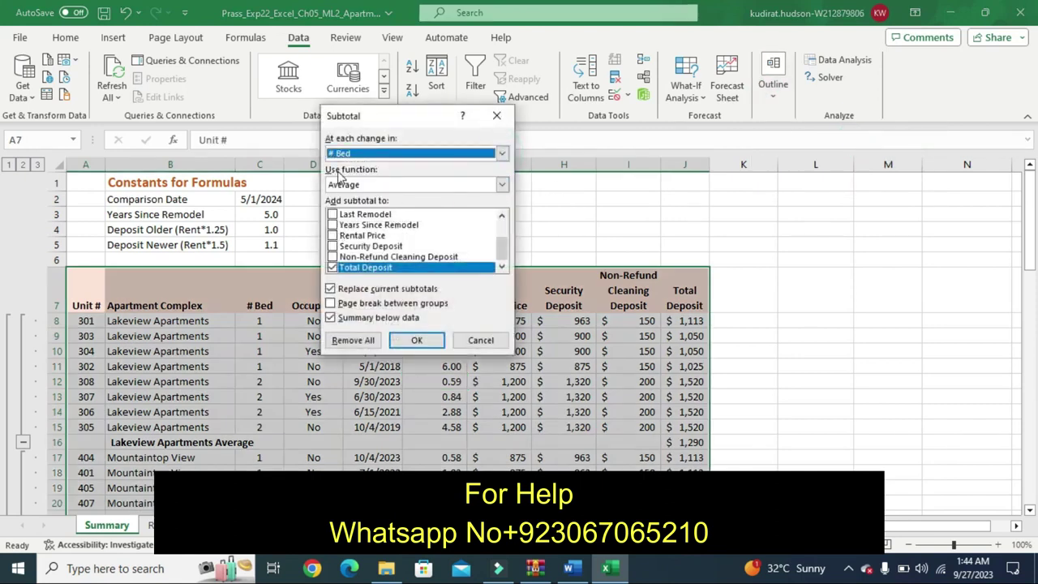
click(331, 290)
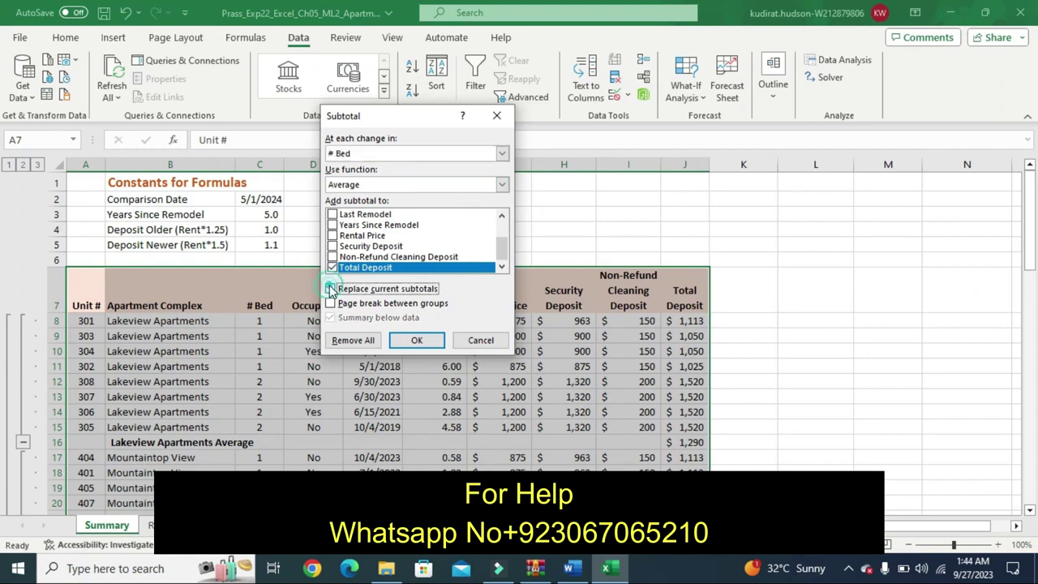
click(415, 339)
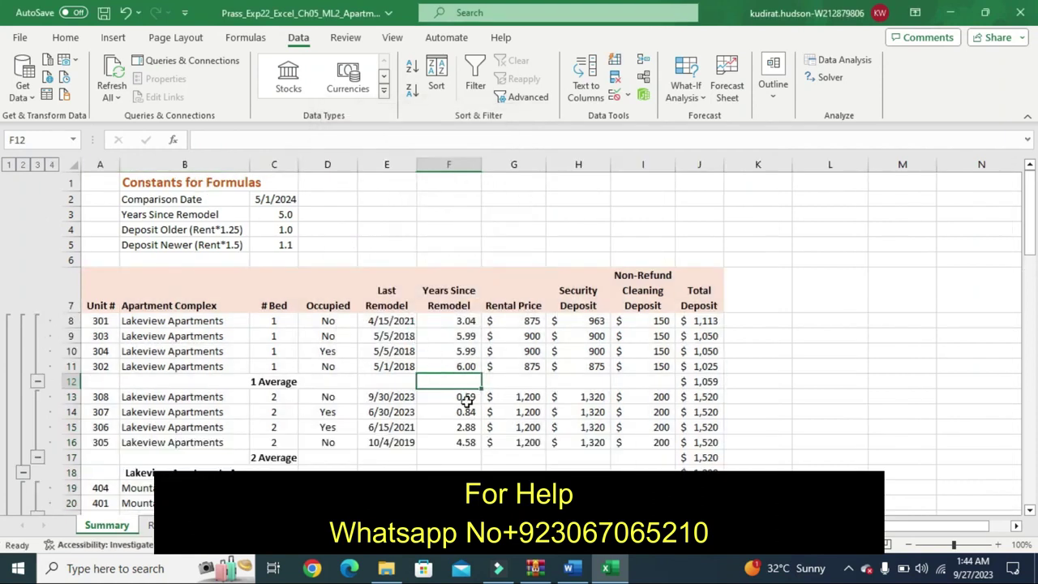
click(569, 569)
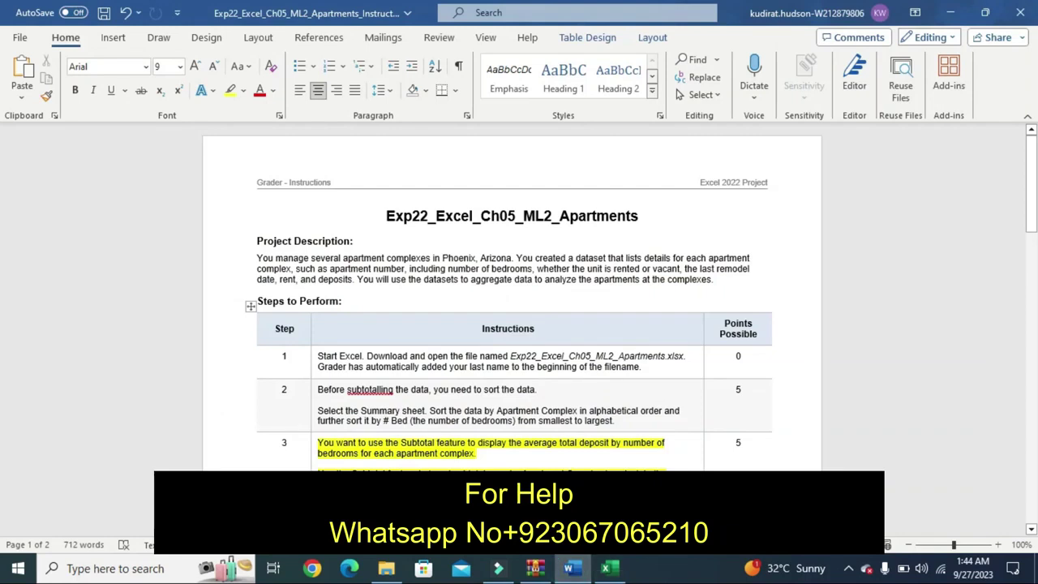
Step: Swap the yellow highlight in Word from step 3 to step 4's outline instructions
key(ctrl+z)
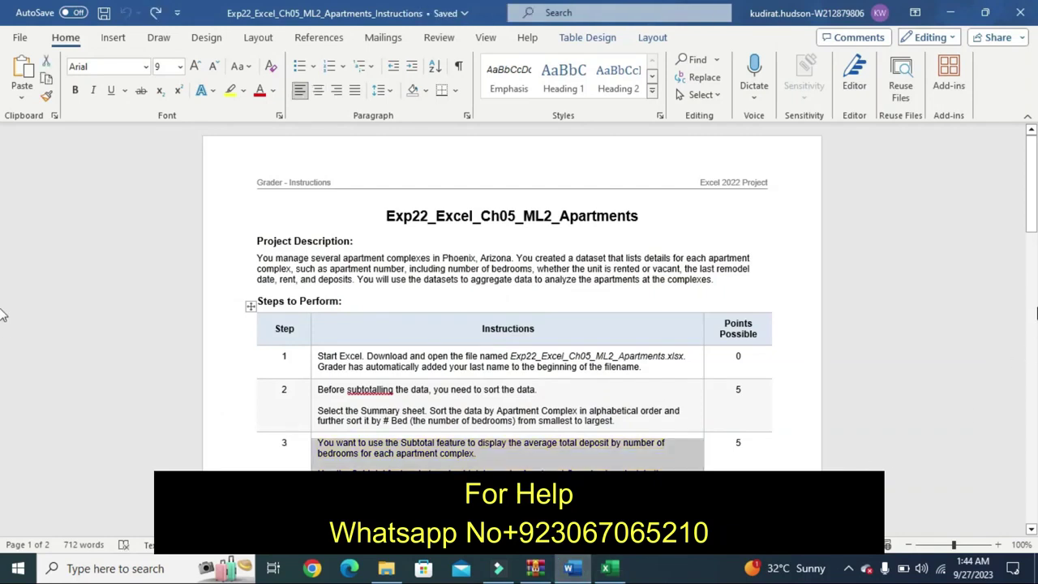
drag(1030, 196, 1030, 241)
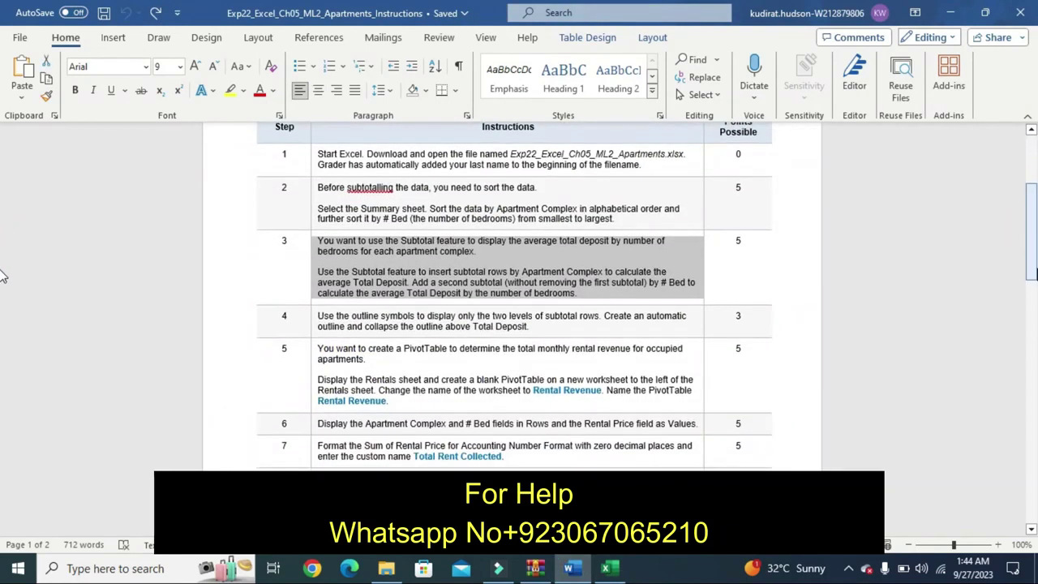
click(311, 329)
click(376, 300)
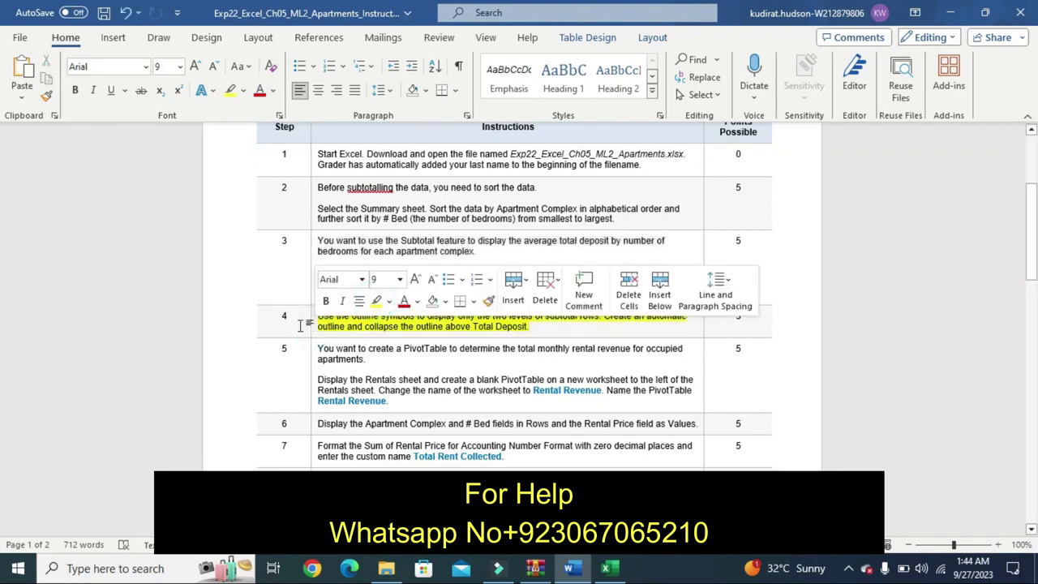
click(299, 325)
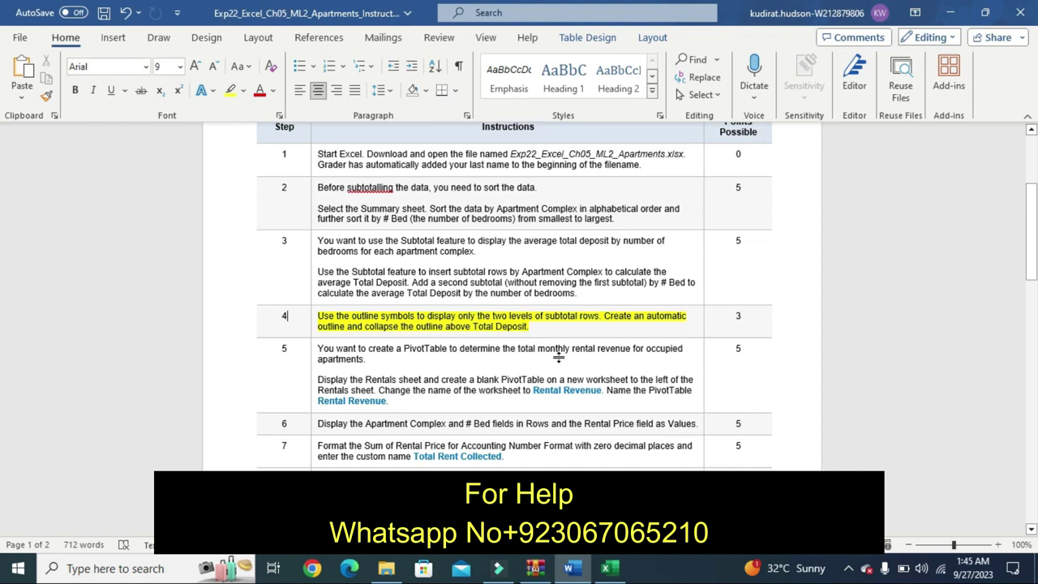
click(607, 567)
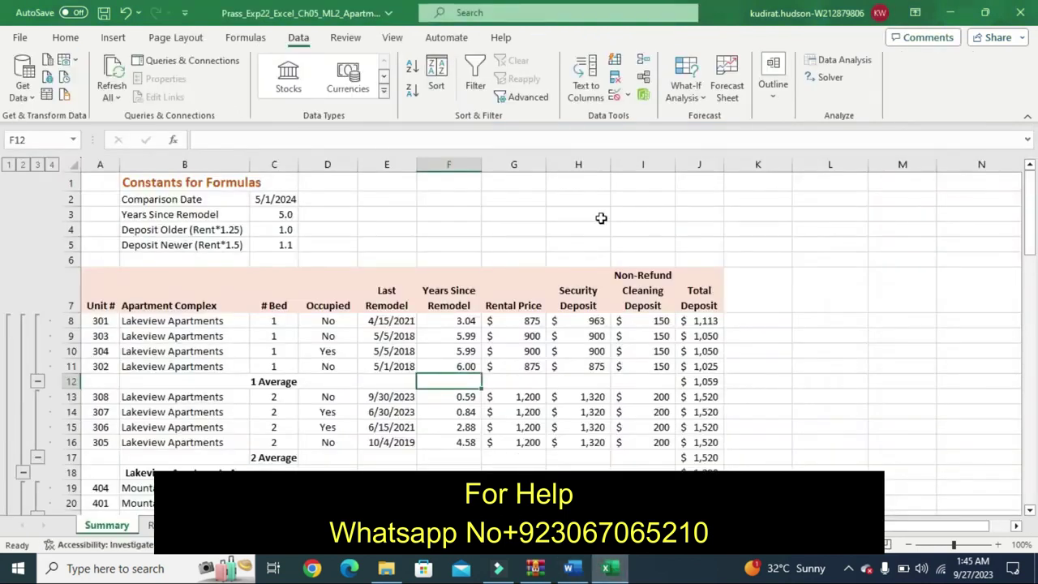
Step: Auto Outline the Summary sheet and collapse columns E–I so Total Deposit remains
click(770, 97)
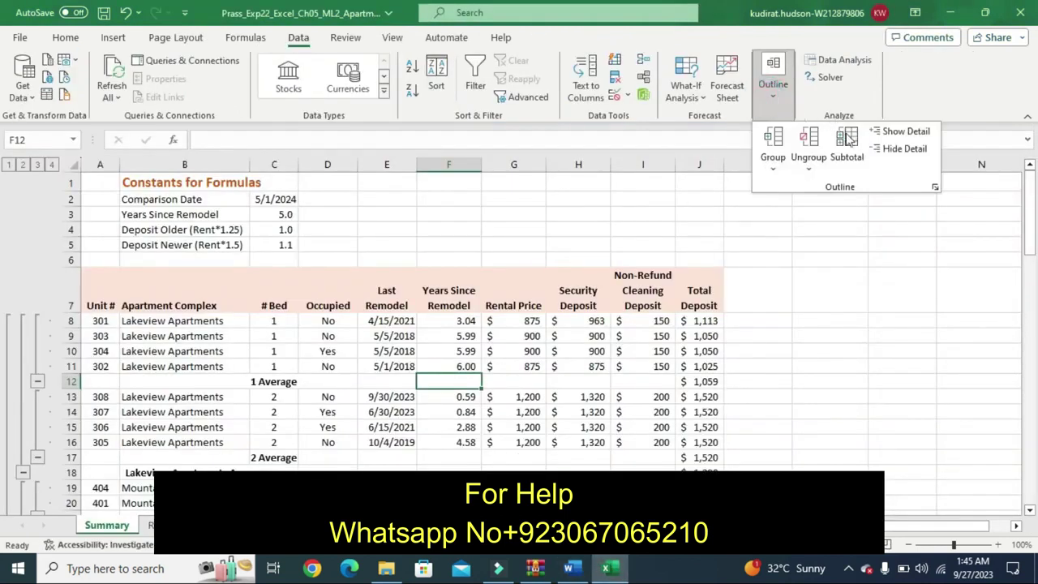
click(774, 168)
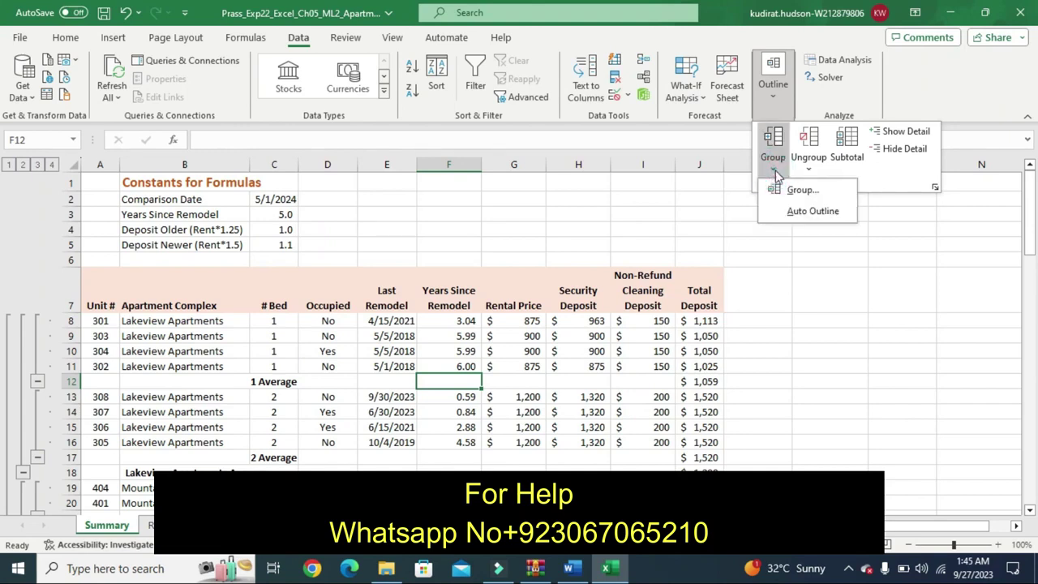
click(798, 208)
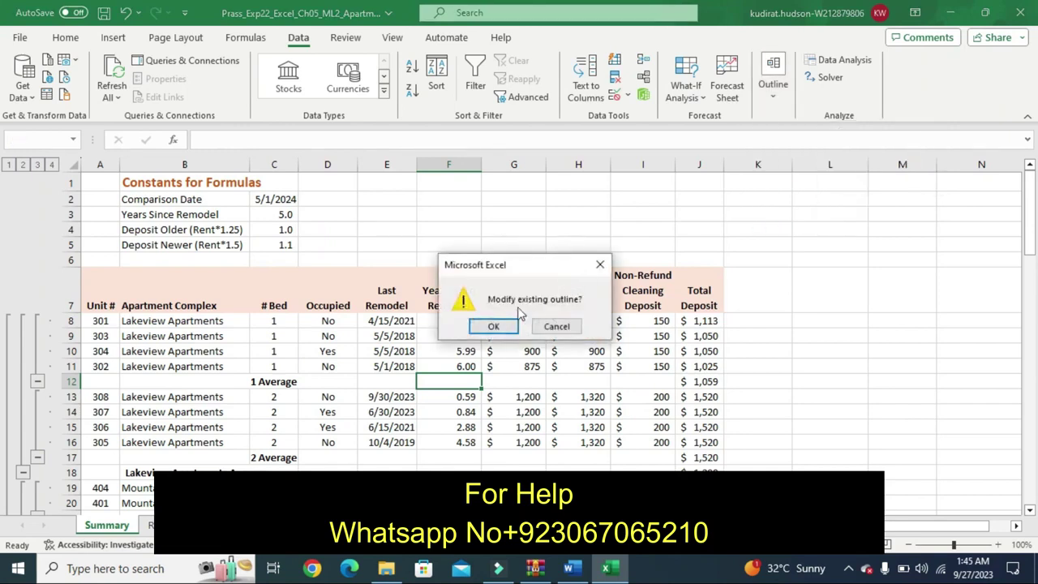
click(495, 326)
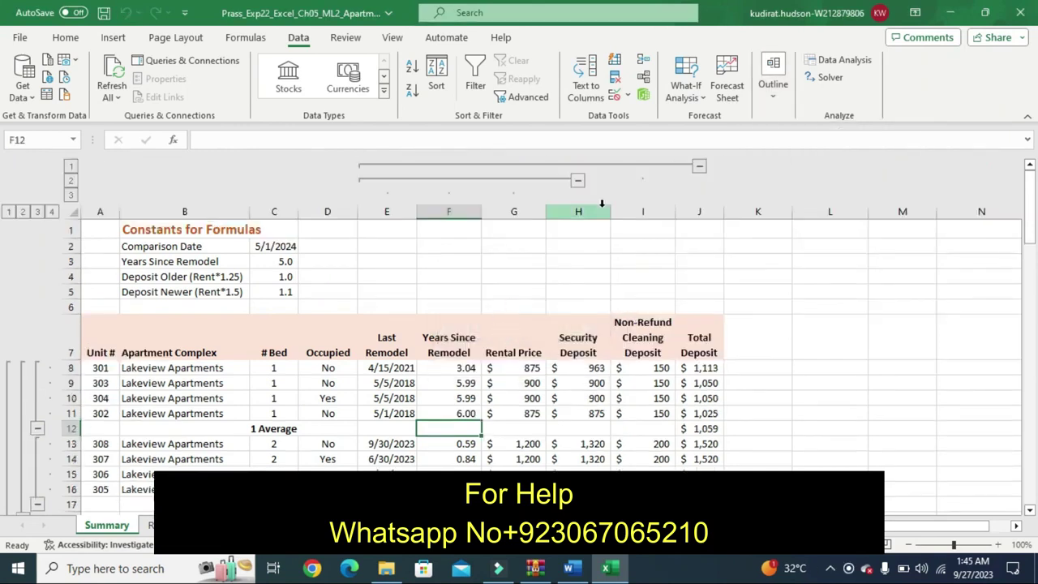
click(697, 167)
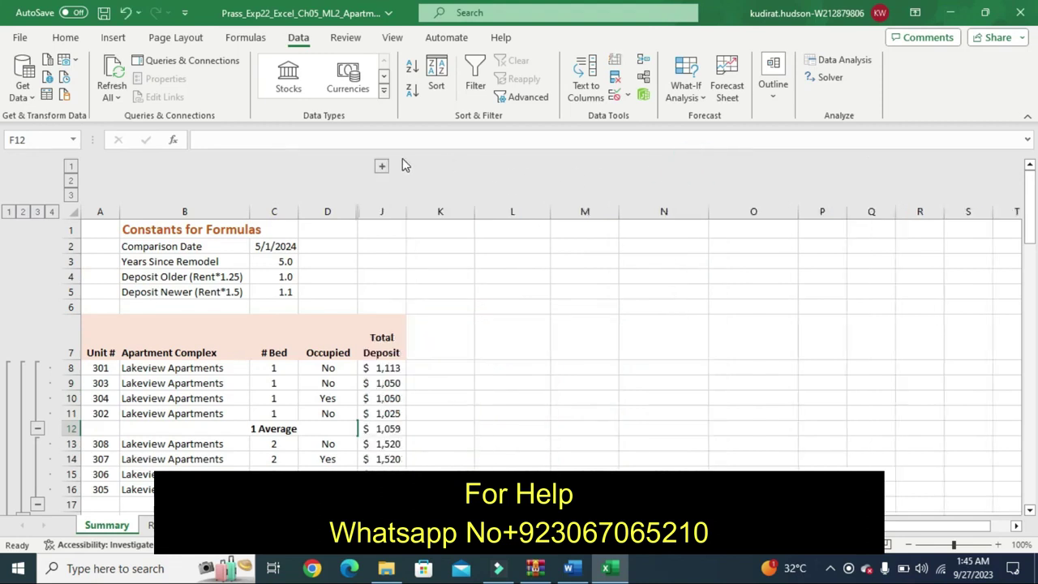
click(382, 168)
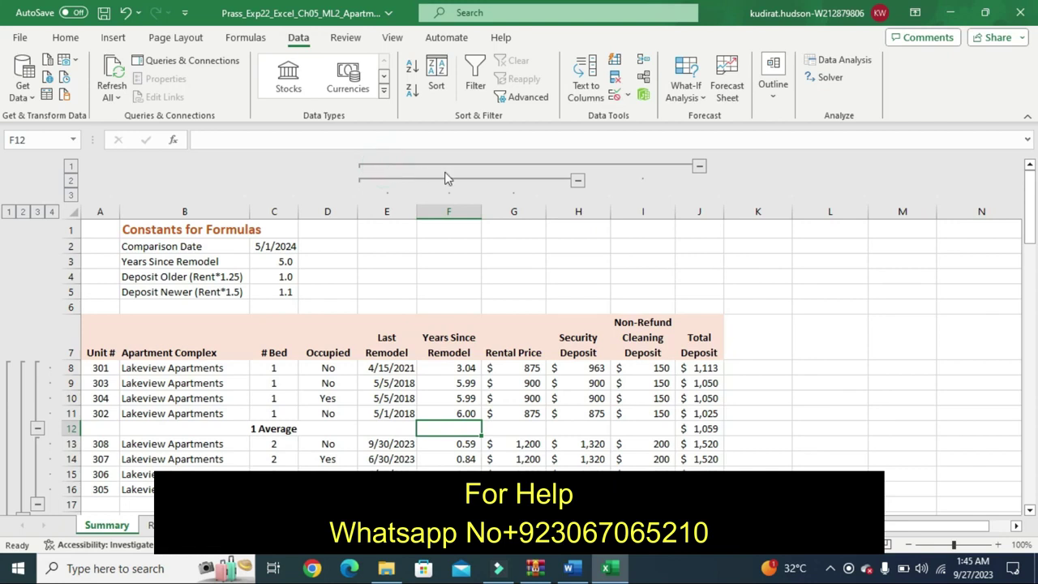
click(577, 179)
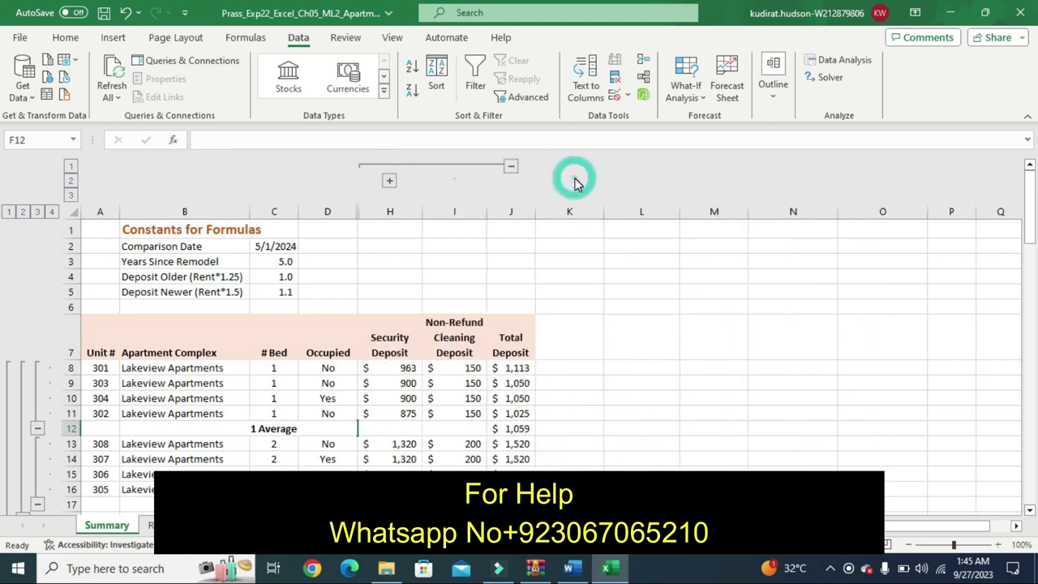
click(510, 165)
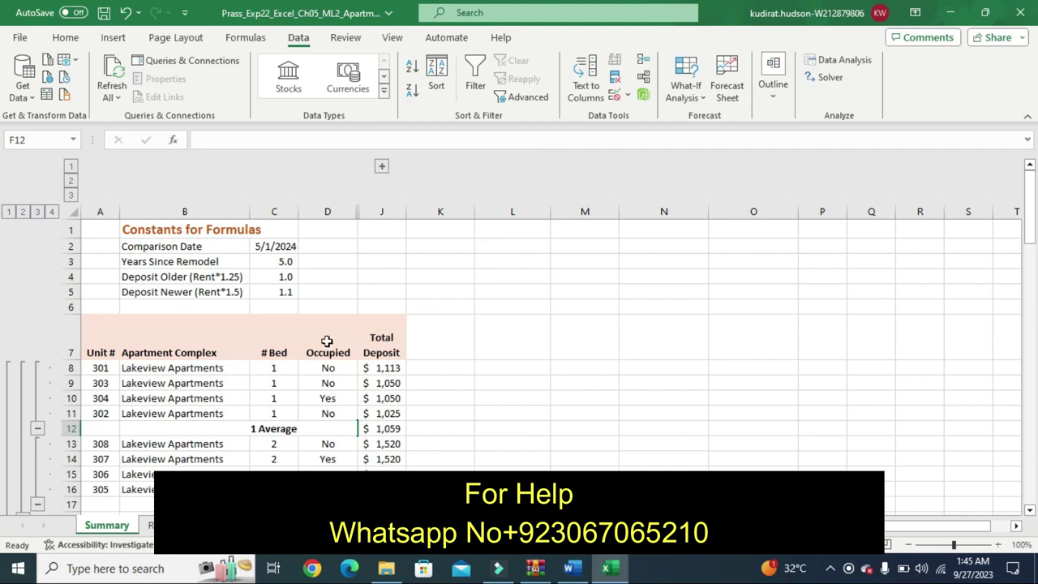
Step: Collapse the Lakeview, Mountaintop View, and first two Oak Tree Living bedroom groups
click(34, 428)
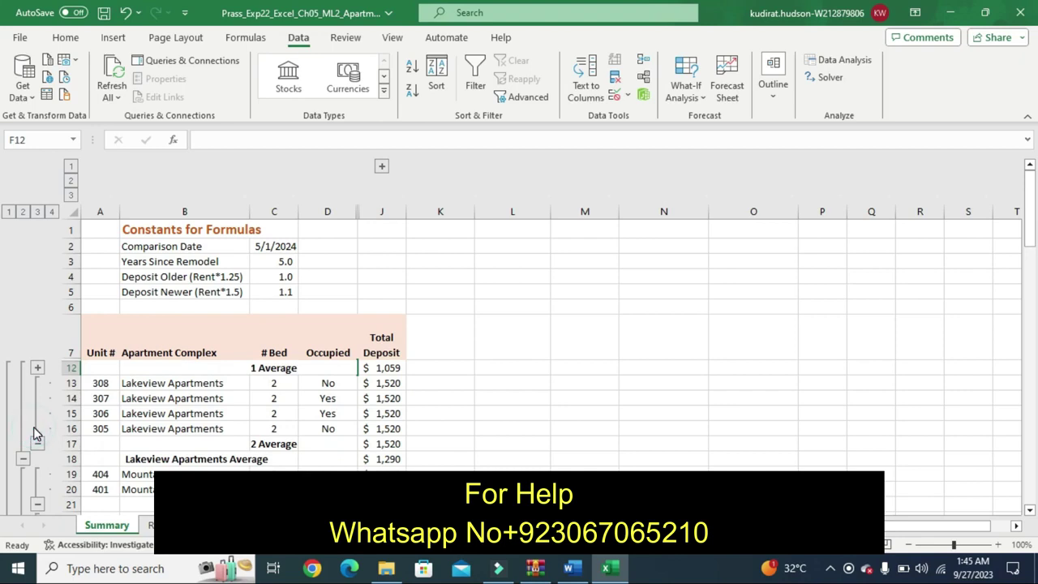
click(37, 444)
click(38, 445)
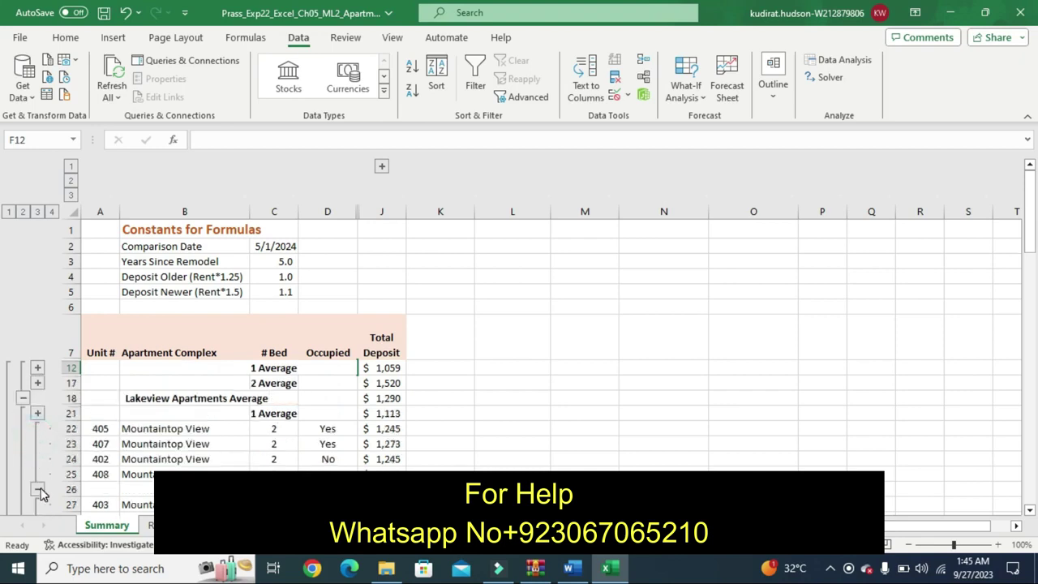
click(38, 488)
click(36, 474)
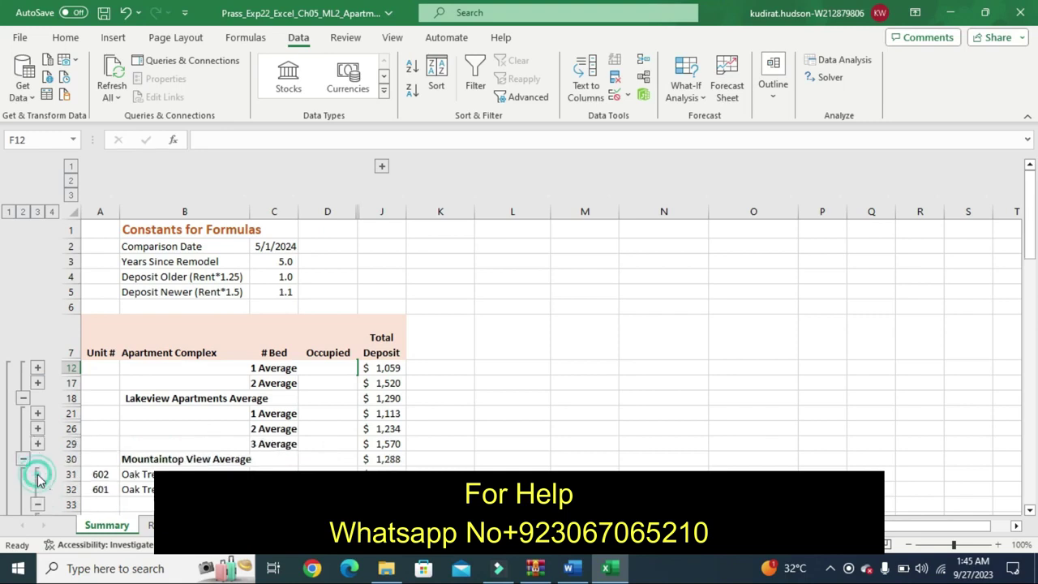
click(37, 504)
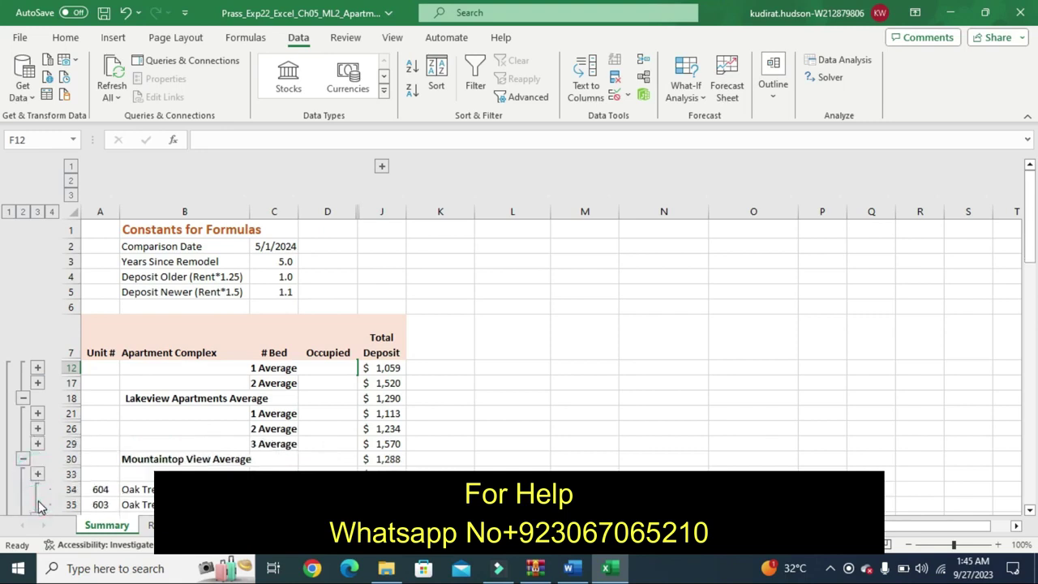
click(37, 516)
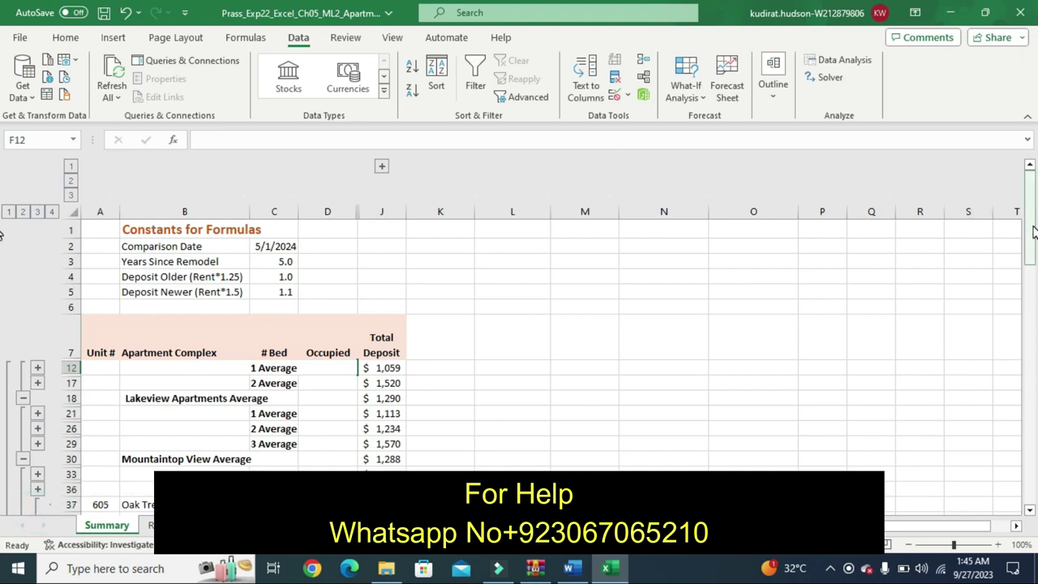
Step: Collapse the remaining Oak Tree Living, Rolling Meadows and Sunset Valley bedroom groups
drag(1033, 233, 1032, 292)
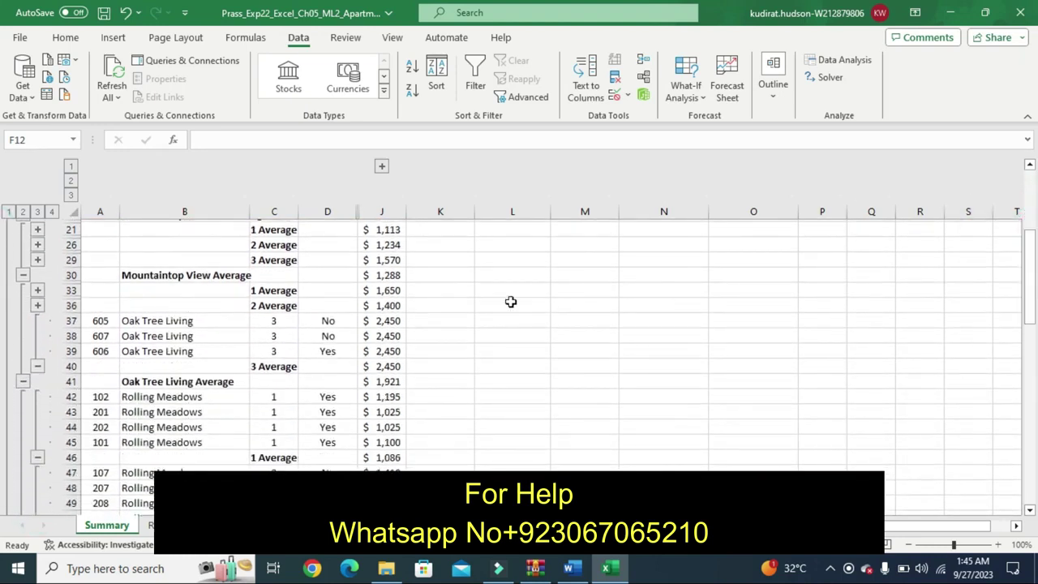
click(38, 366)
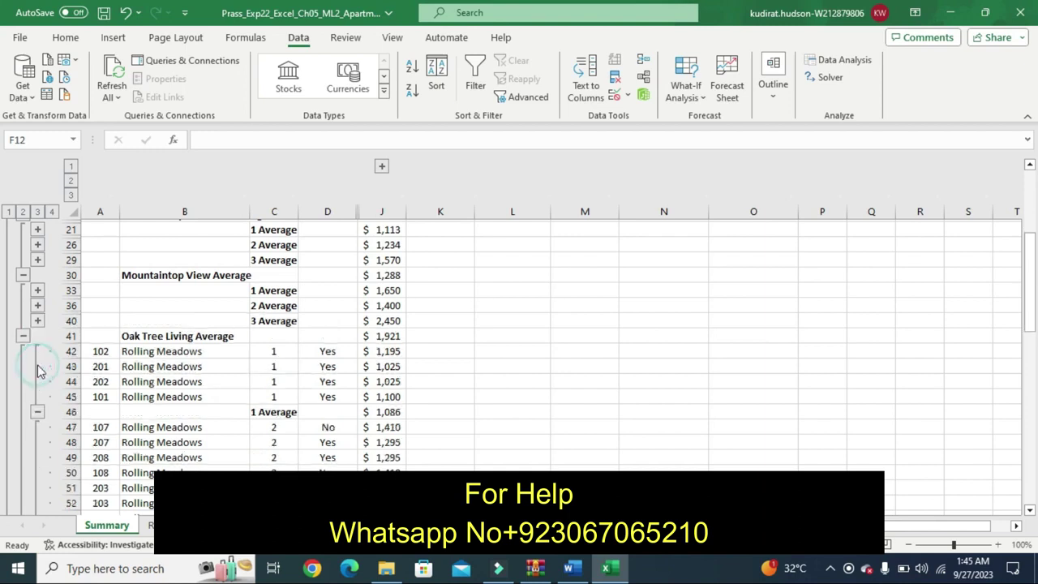
click(35, 414)
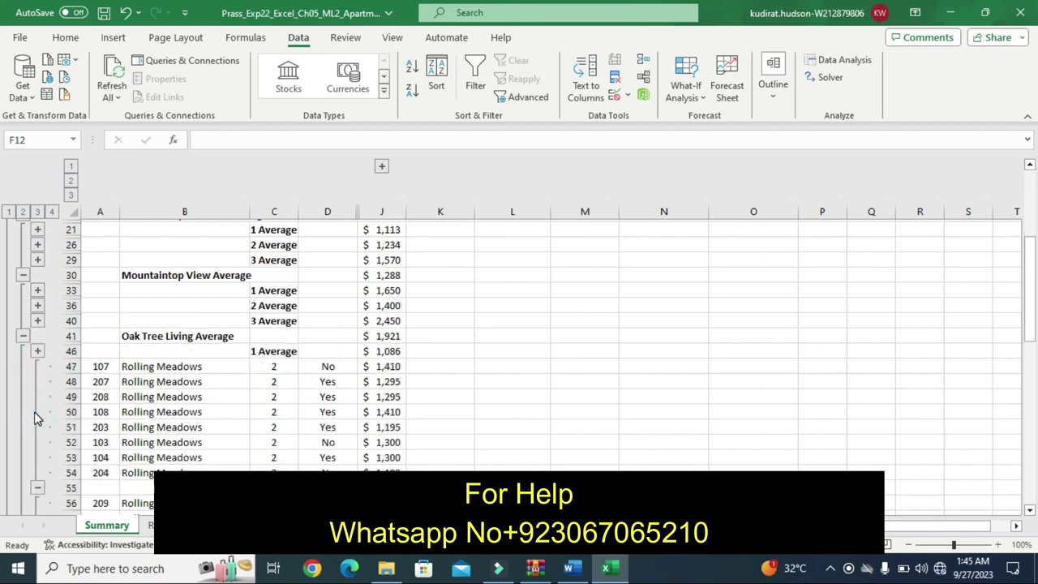
click(37, 486)
click(39, 502)
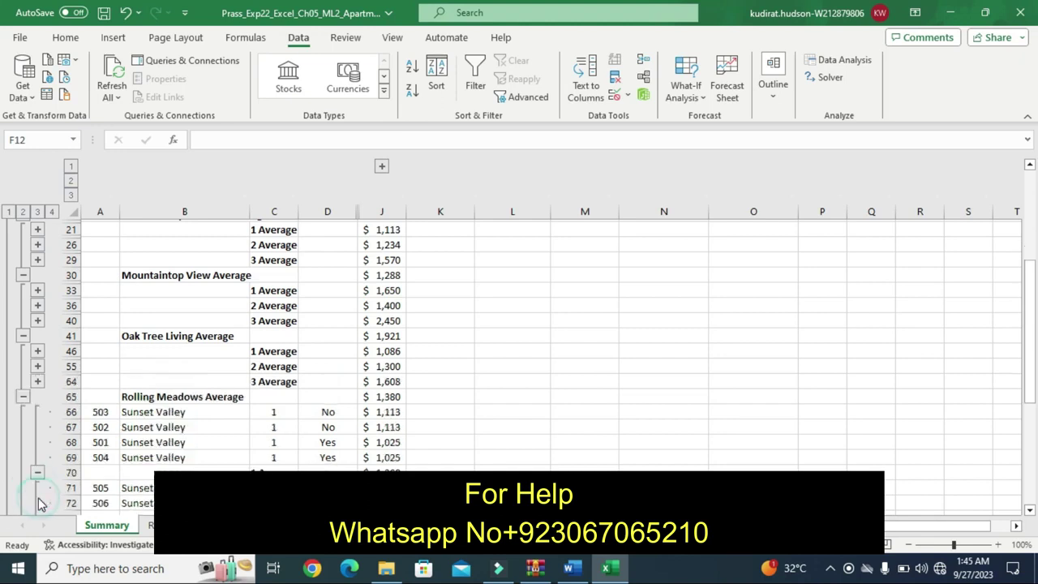
click(39, 473)
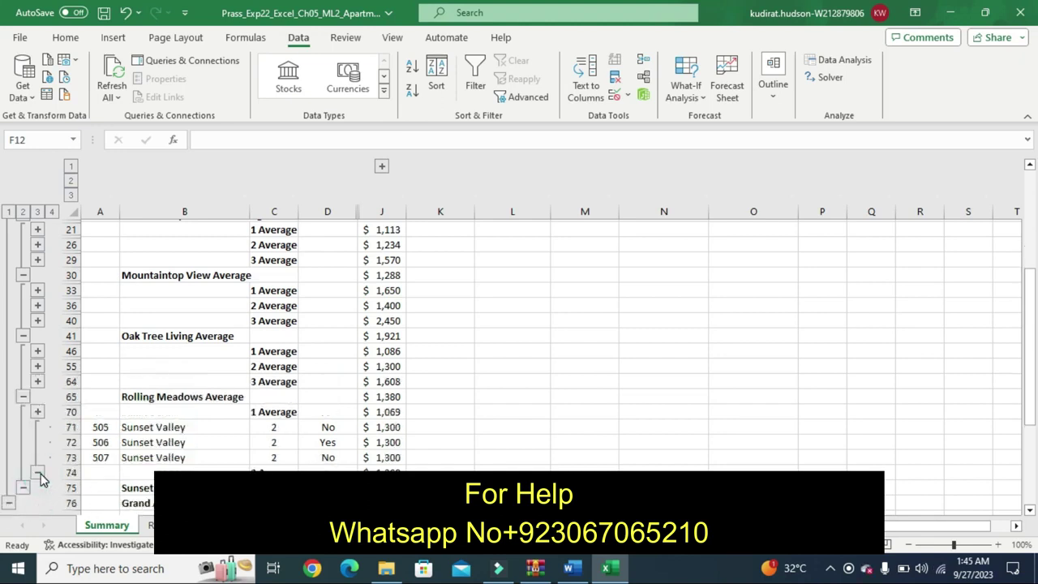
click(38, 473)
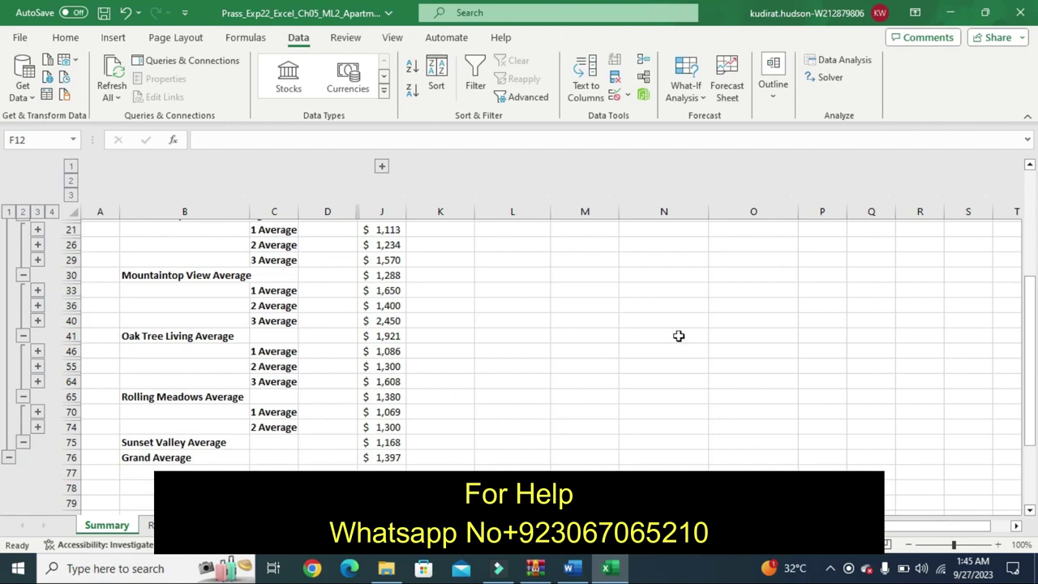
drag(1033, 378, 1032, 253)
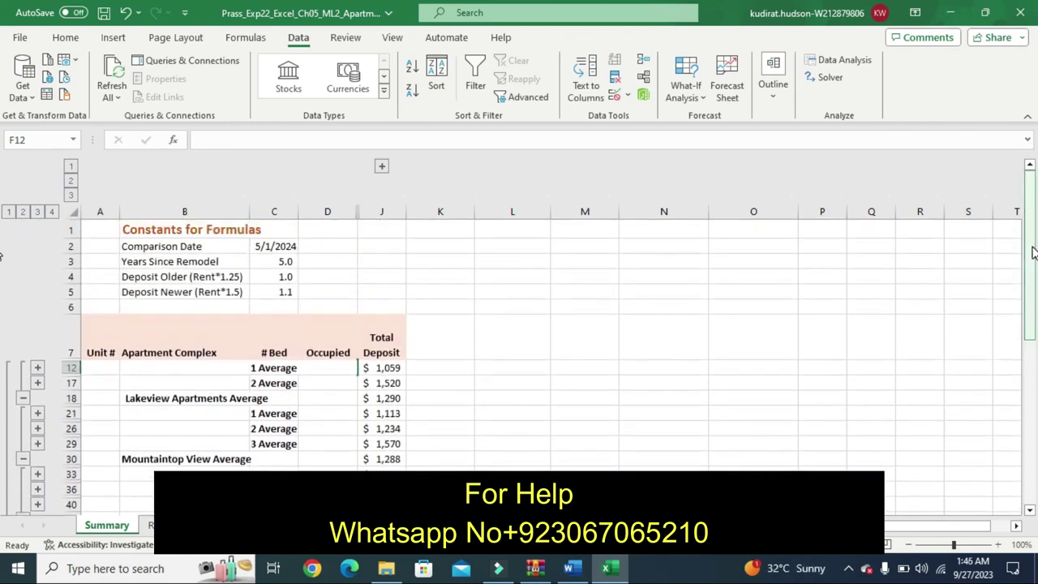
Step: In Word, move the yellow highlight from step 4 to step 5's PivotTable instructions
click(572, 568)
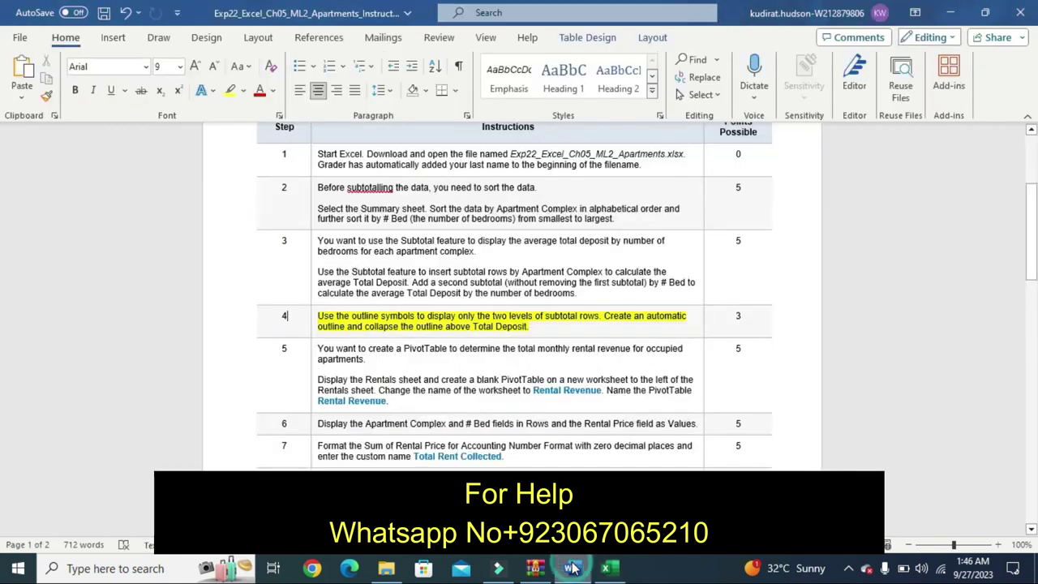
key(ctrl+z)
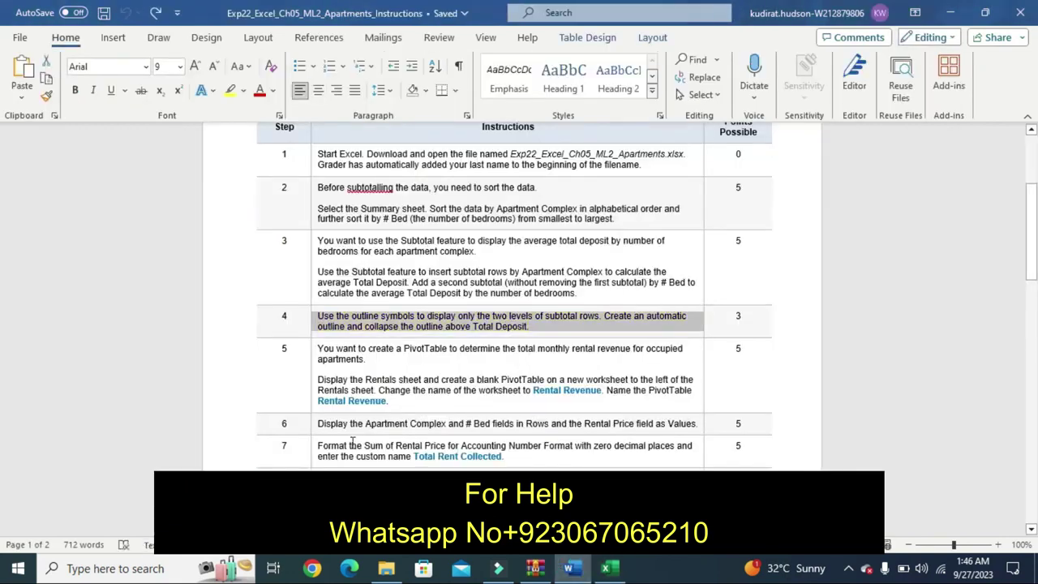
click(312, 400)
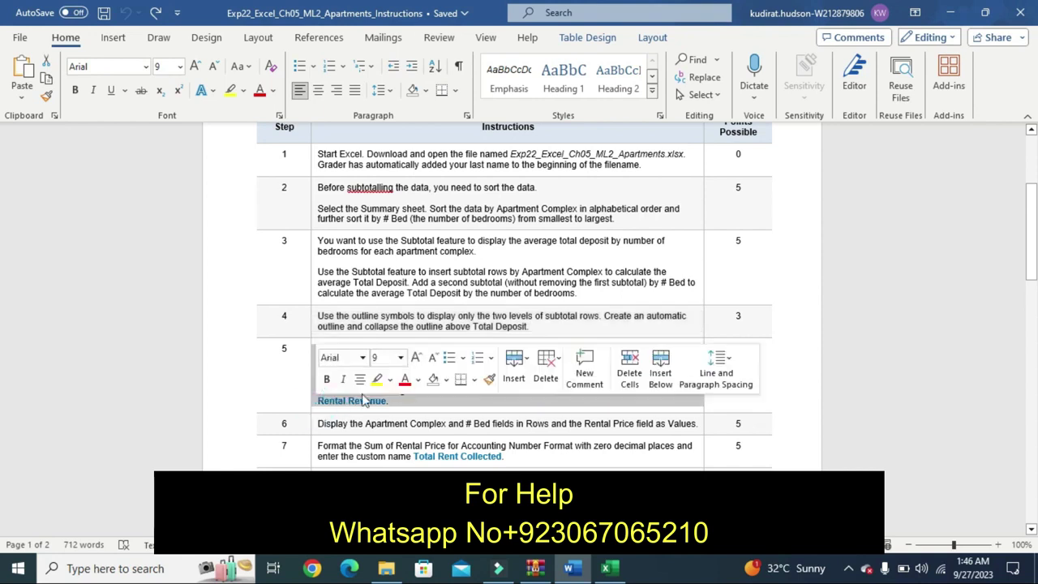
click(377, 379)
click(286, 410)
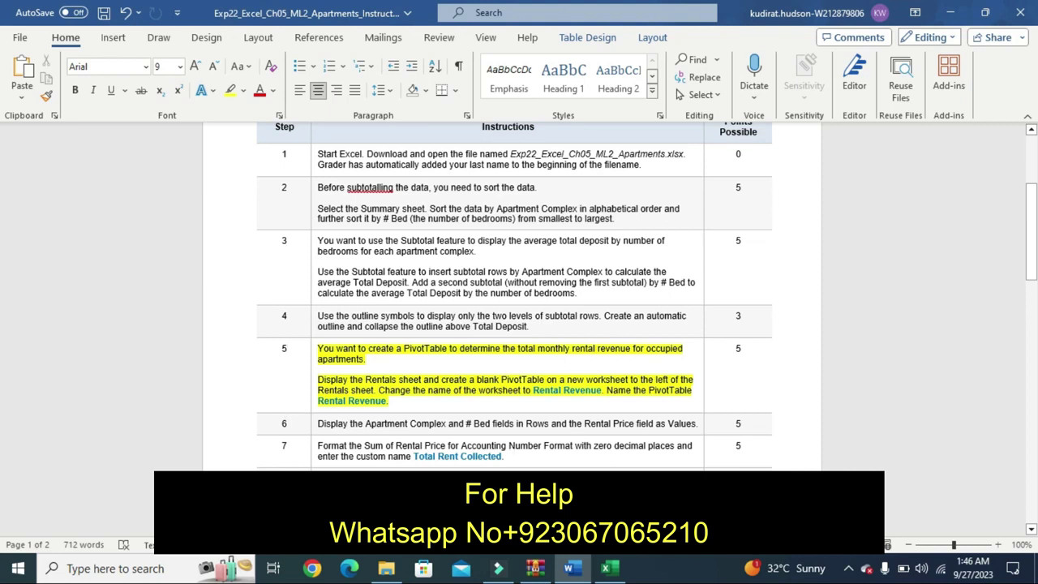
Step: Insert a blank PivotTable from the Rentals sheet data on a new worksheet
click(605, 568)
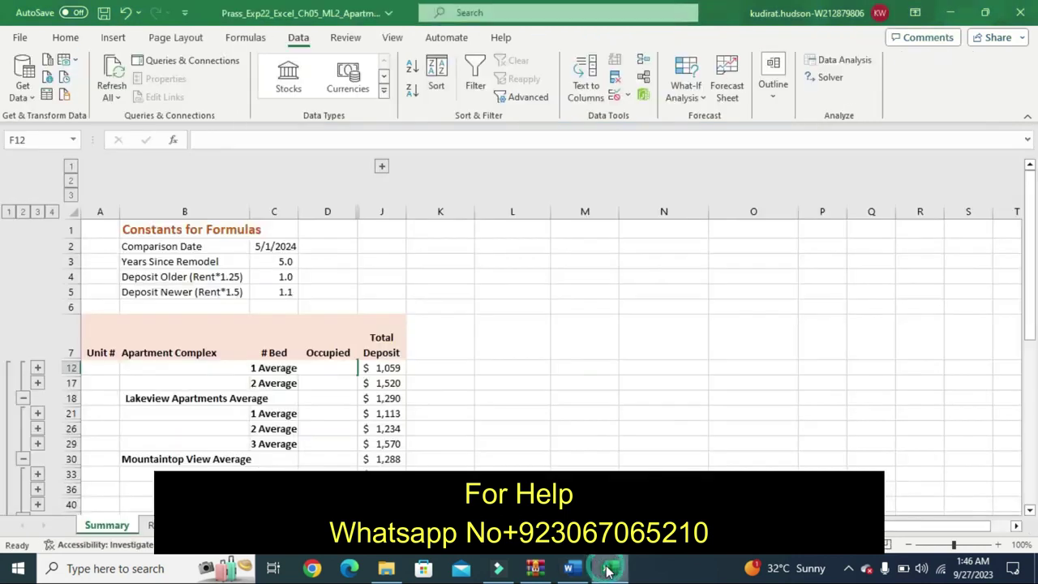
click(150, 524)
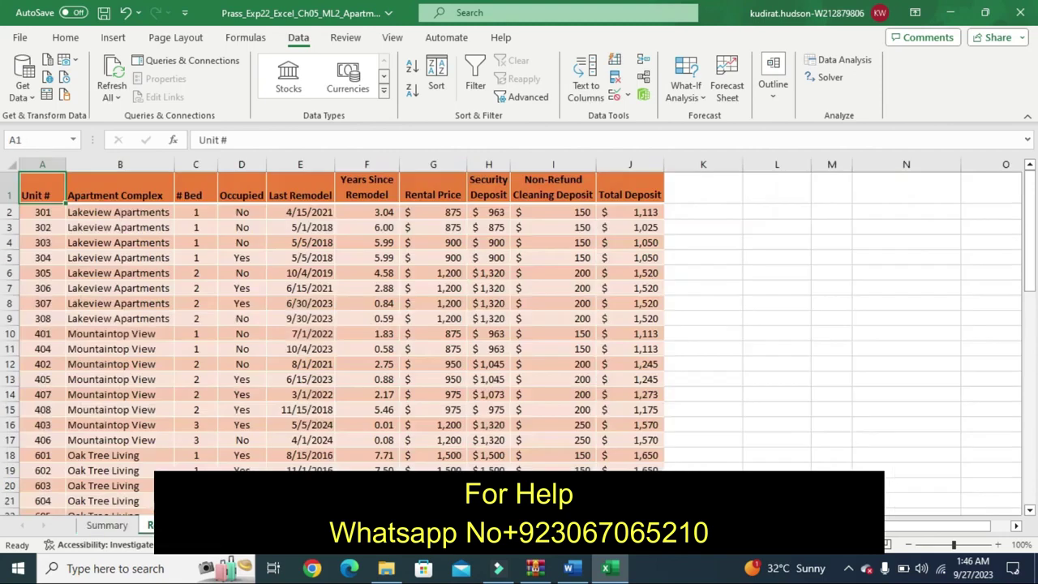
click(204, 424)
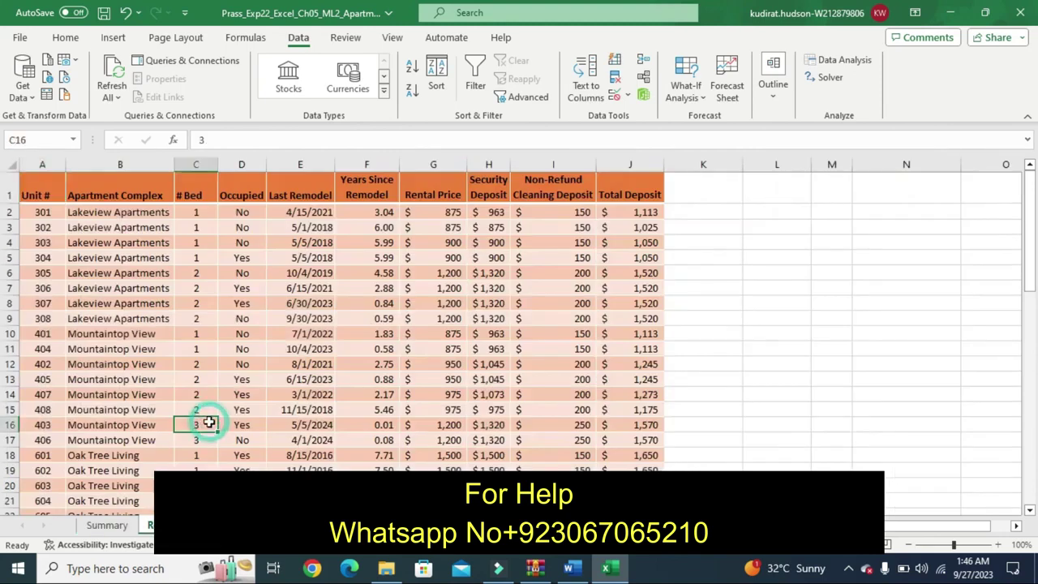
click(66, 38)
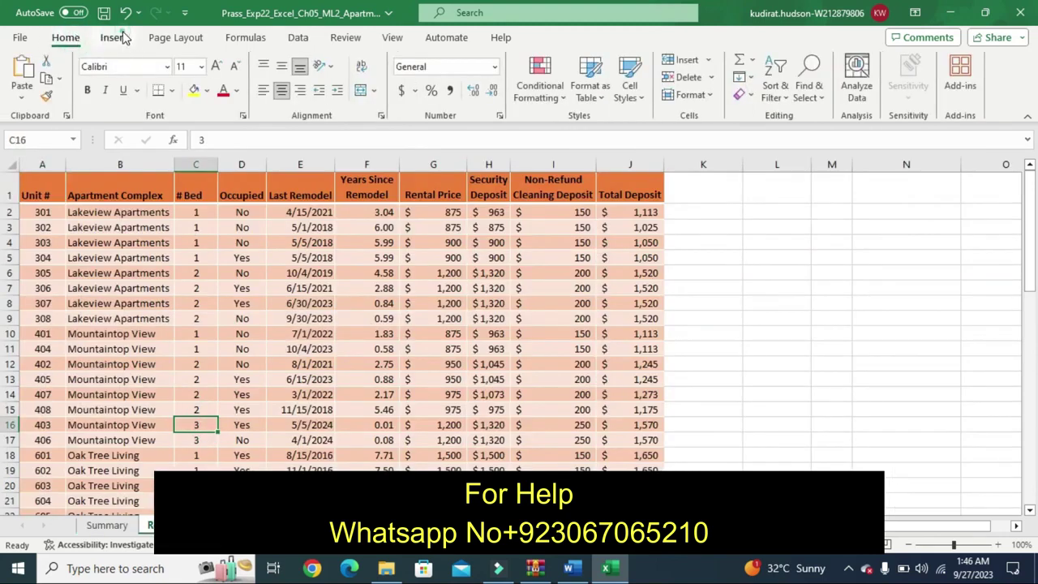
click(112, 38)
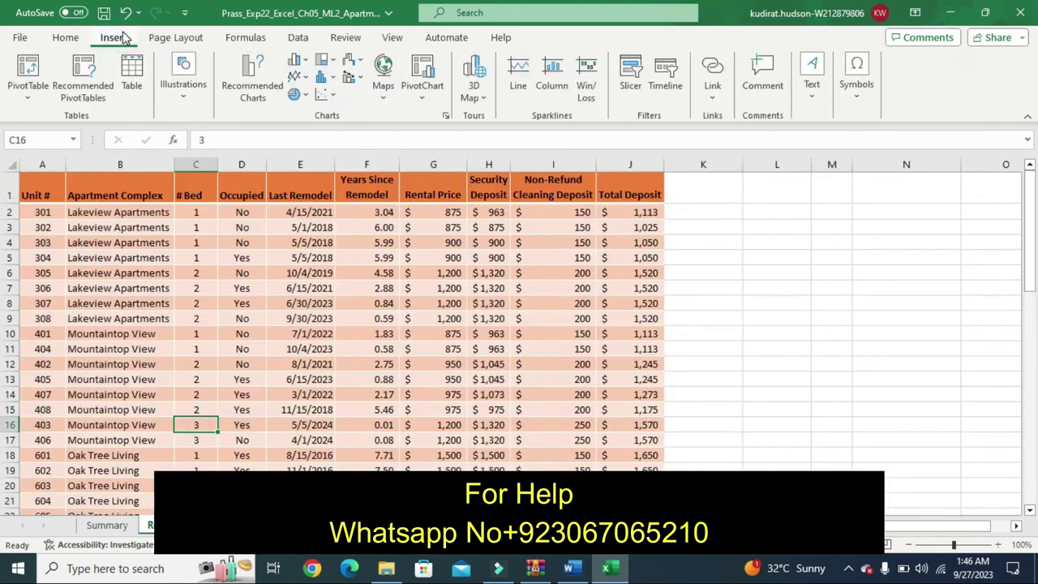
click(35, 75)
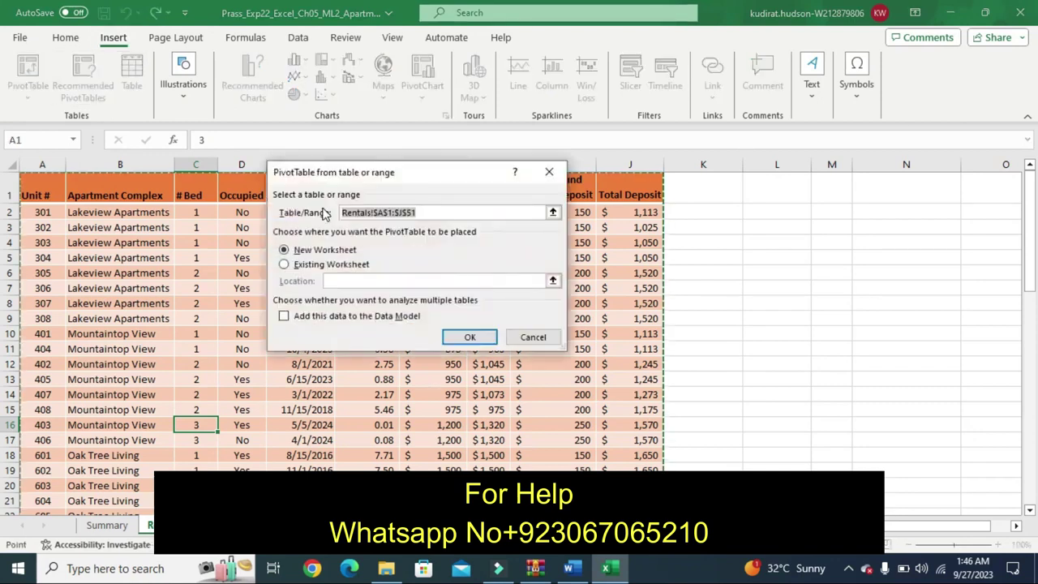
click(452, 342)
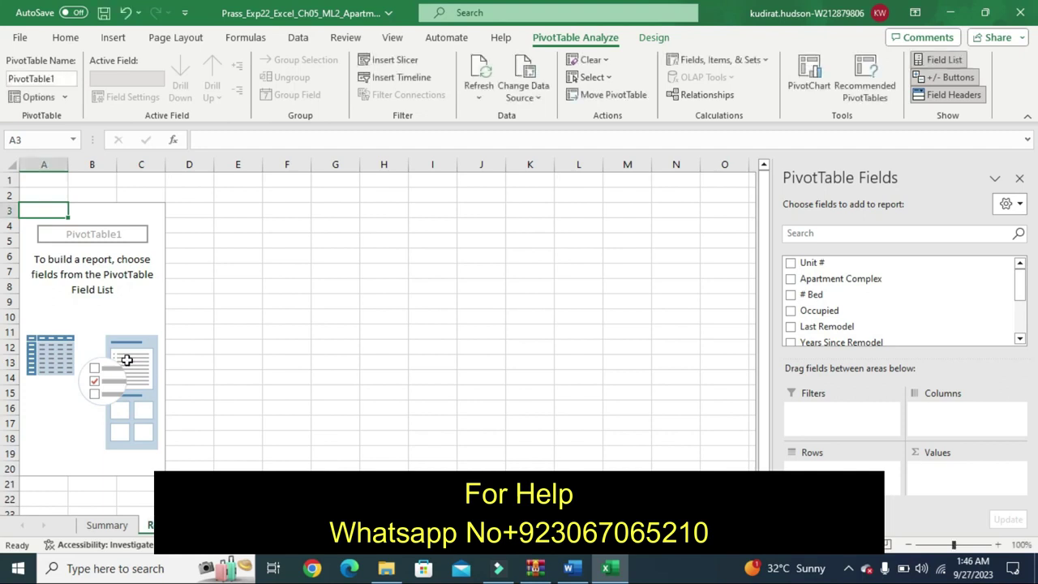
Step: Name the PivotTable 'Rental Revenue' and return to the Word instructions
click(94, 240)
click(40, 79)
key(BackSpace)
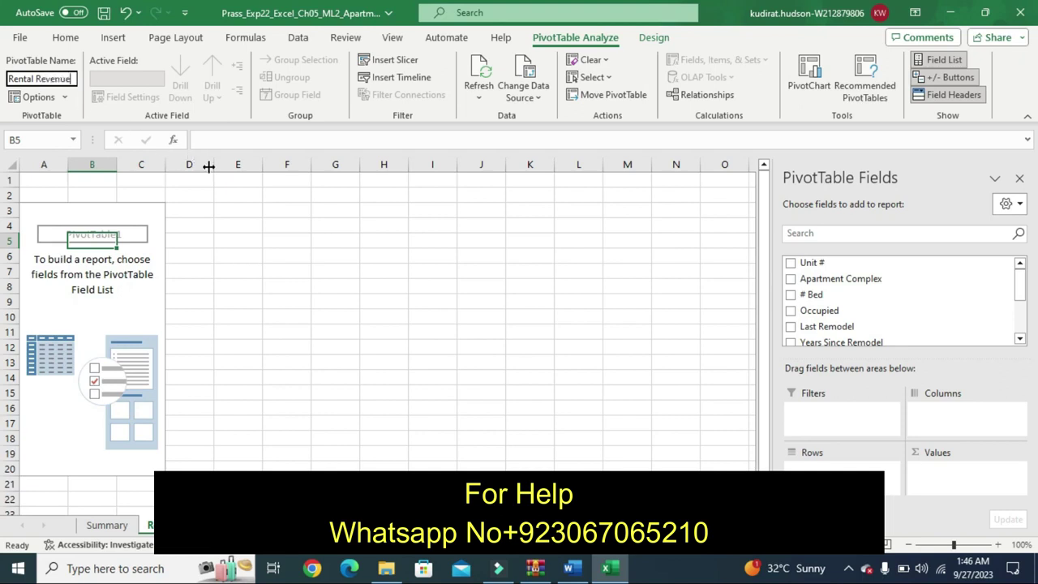
click(230, 210)
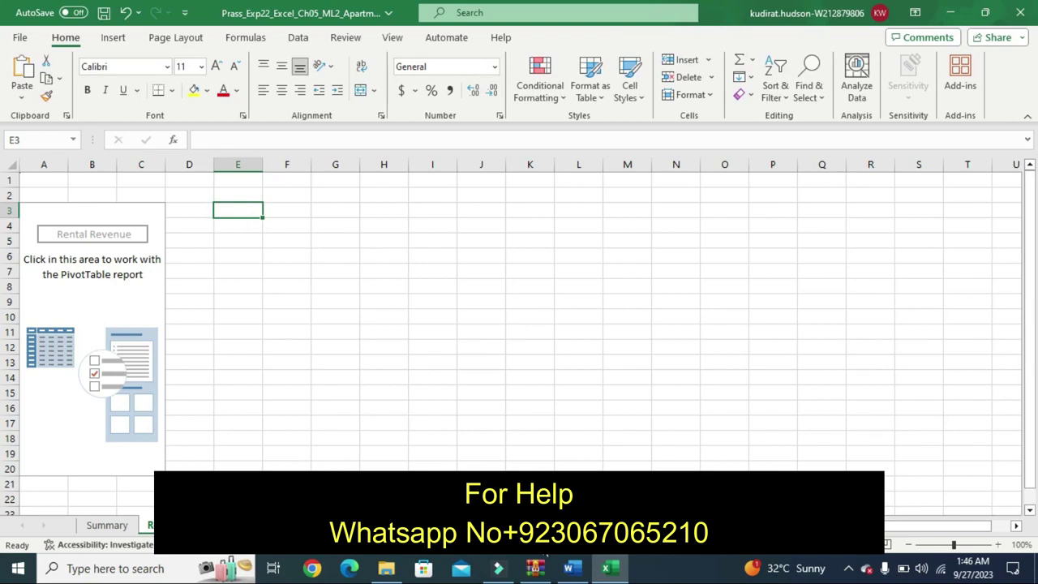
click(570, 568)
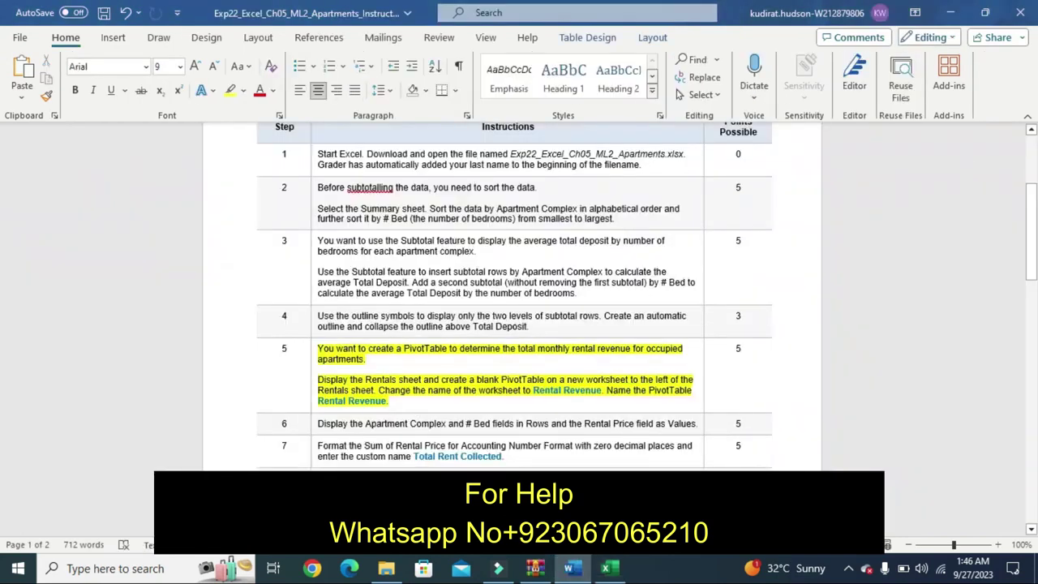
Step: Move the yellow highlight from step 5 to step 6 in Word, then return to Excel
key(ctrl+z)
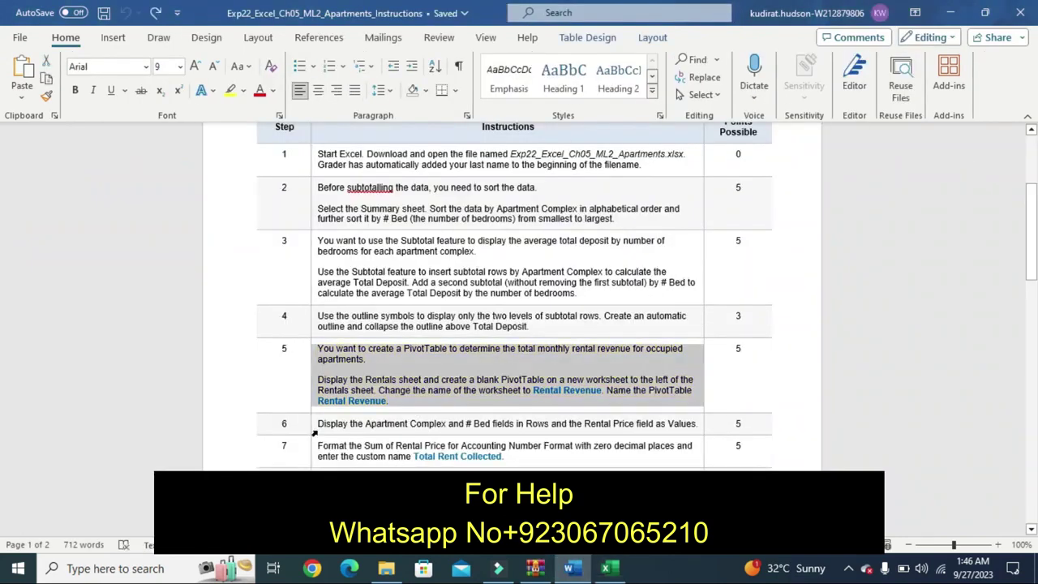
click(311, 428)
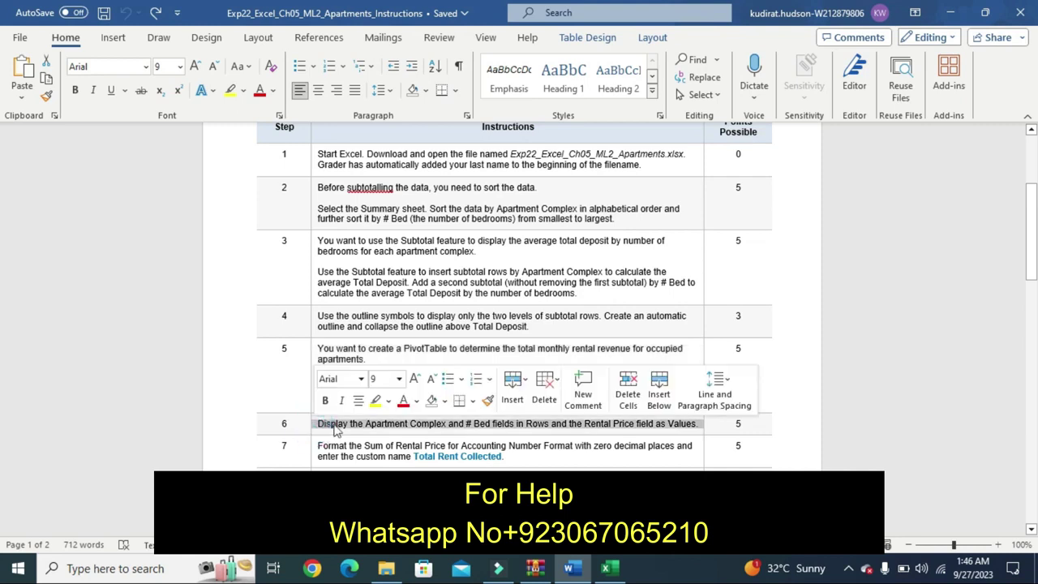
click(376, 399)
click(300, 424)
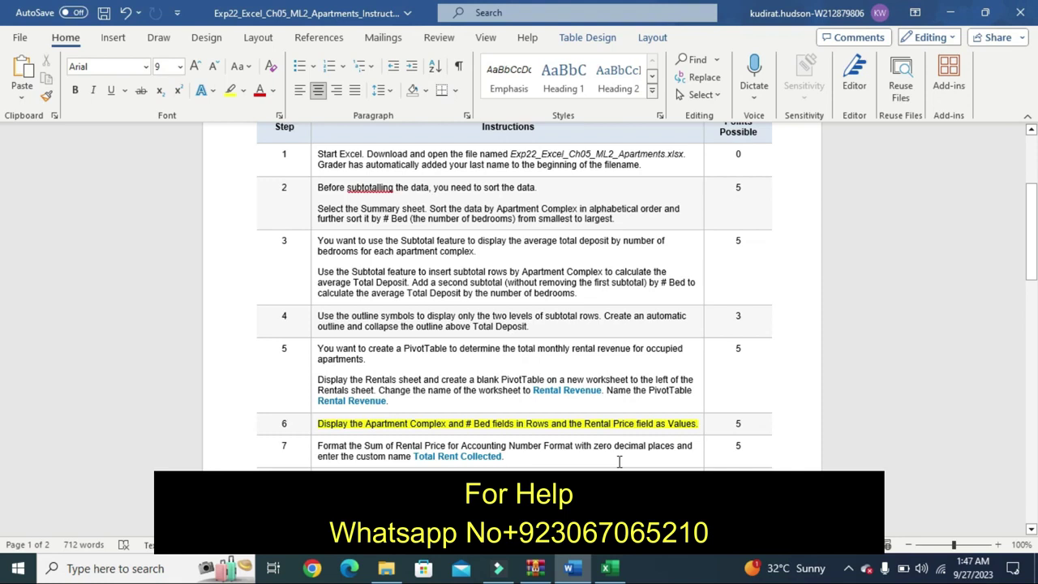
click(610, 565)
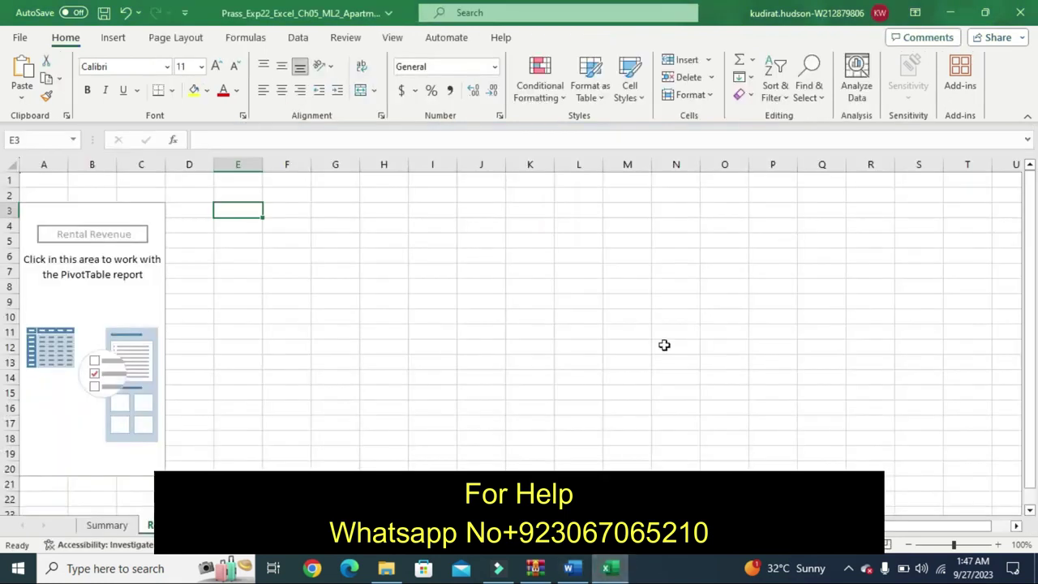
Step: Put Apartment Complex in the PivotTable rows with # Bed nested beneath it
click(134, 295)
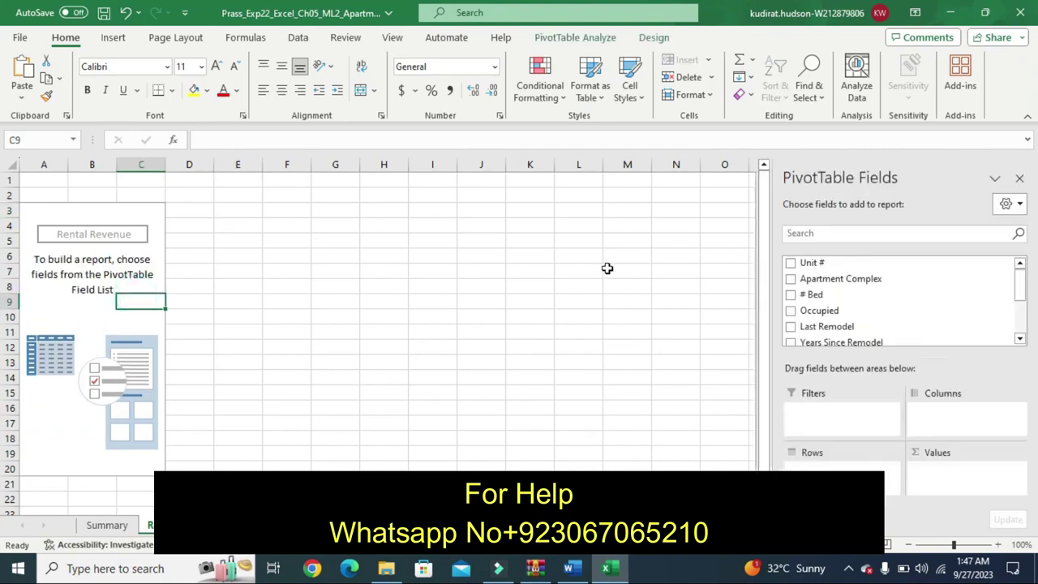
click(811, 280)
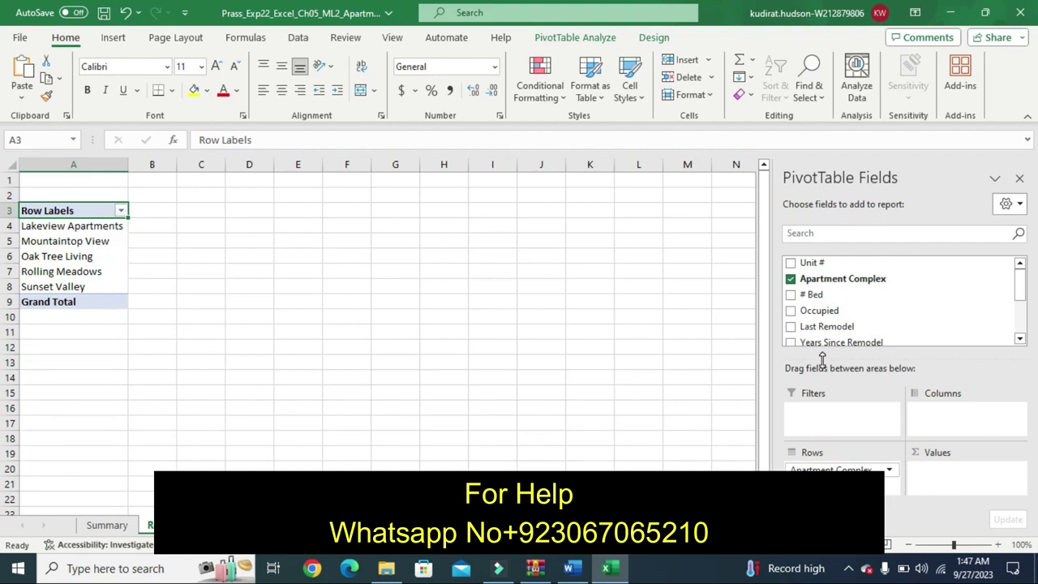
mouse_move(807, 295)
mouse_down()
mouse_move(864, 470)
mouse_move(843, 485)
mouse_up()
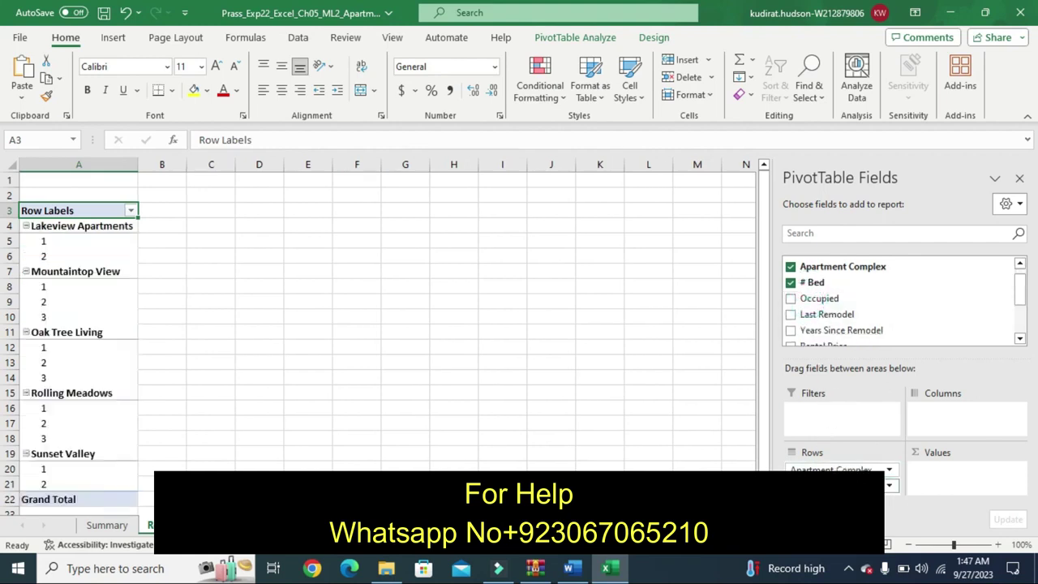
click(578, 572)
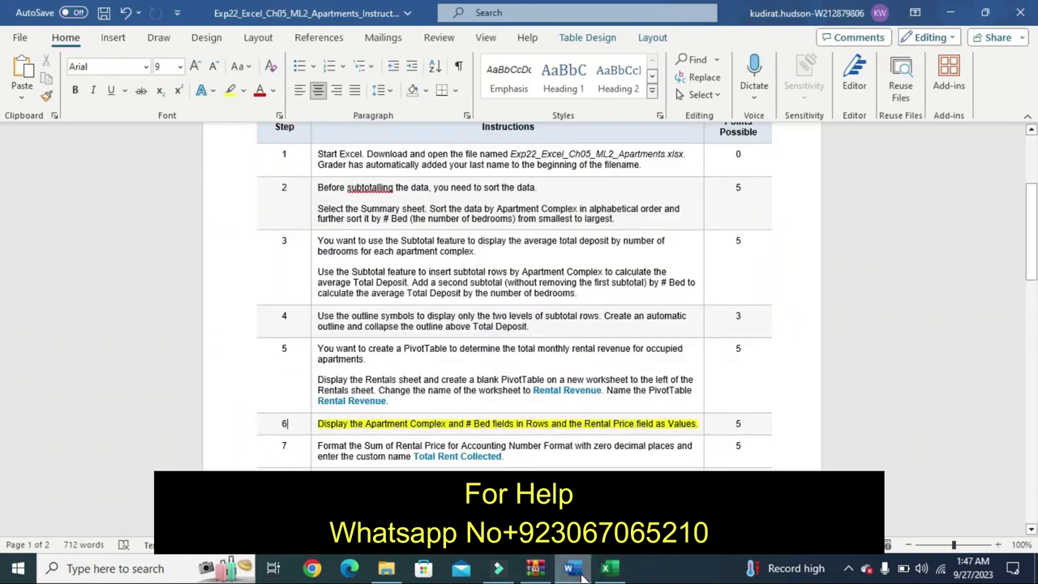
click(608, 571)
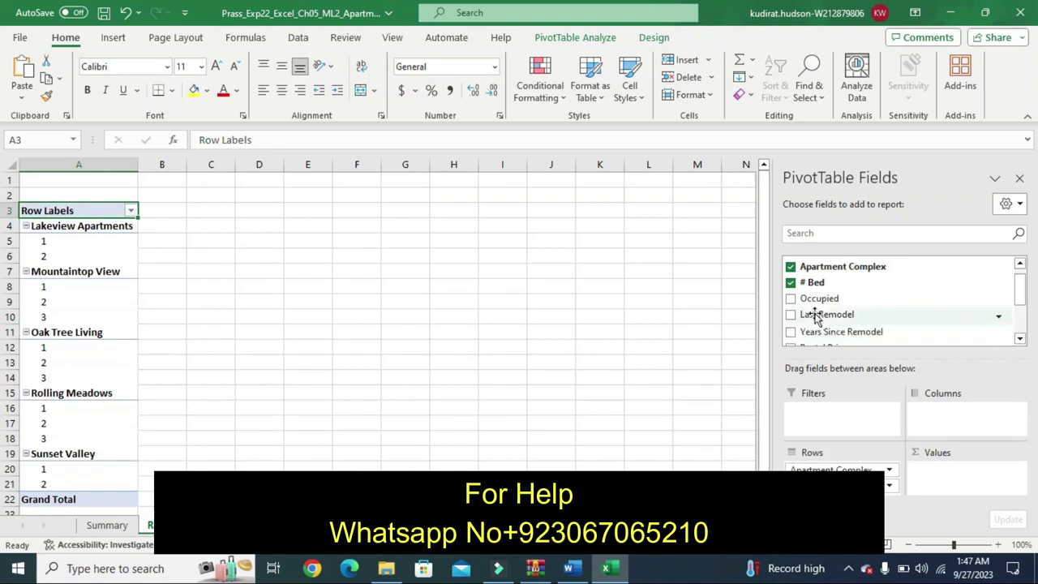
Step: Sum Rental Price in the PivotTable values, then remove step 6's highlight in Word
drag(1018, 295, 1020, 312)
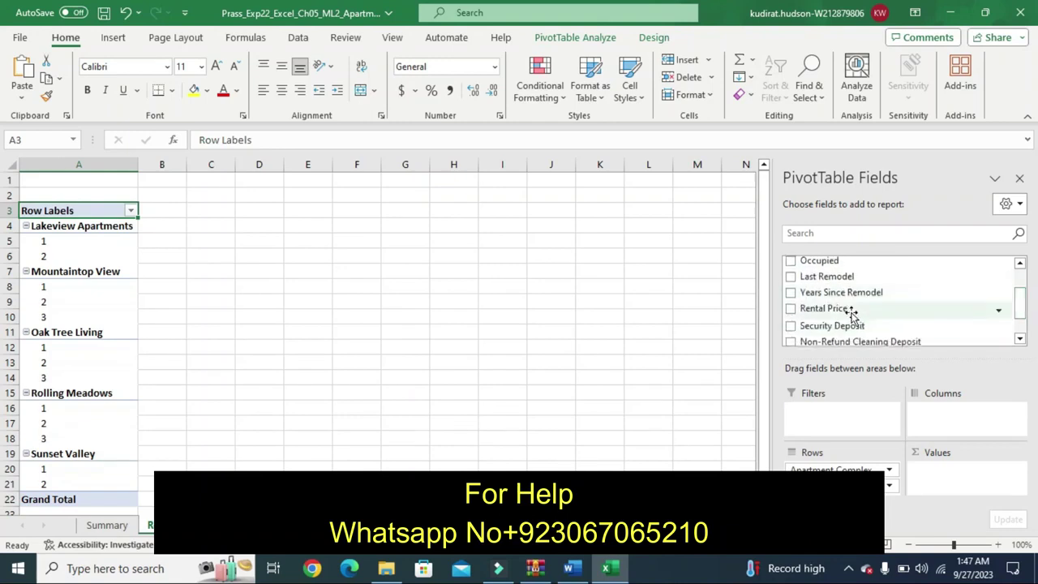
drag(850, 312, 956, 483)
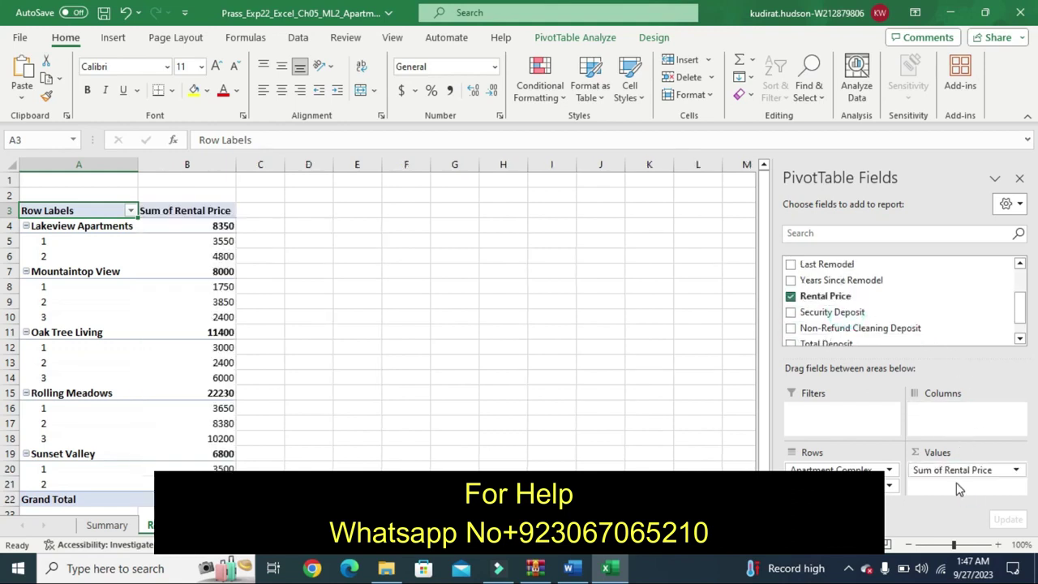
click(567, 570)
key(ctrl+z)
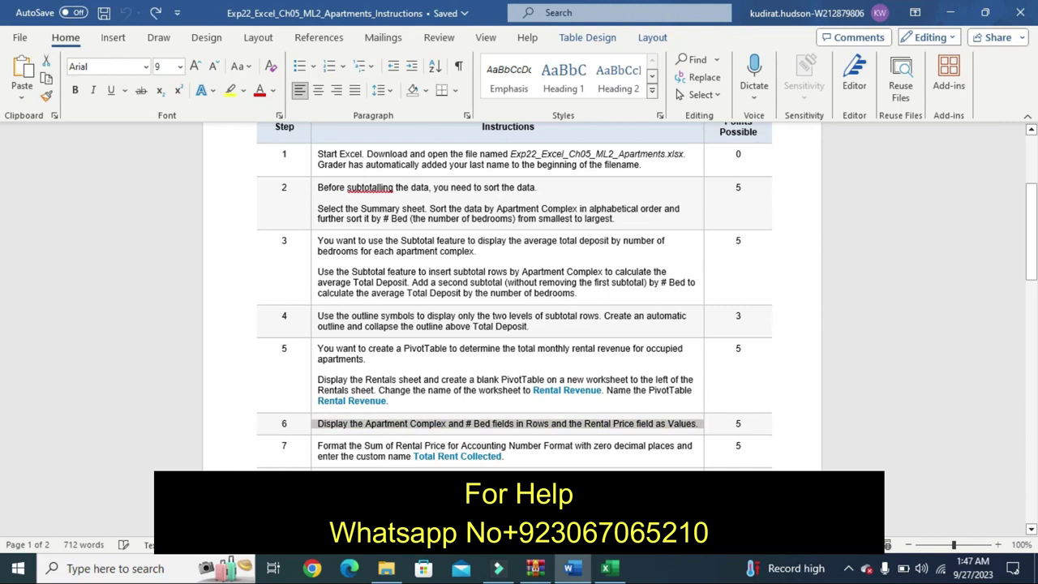
Step: Close the working workbook without saving and open the completed Apartments workbook from drive F:
click(386, 571)
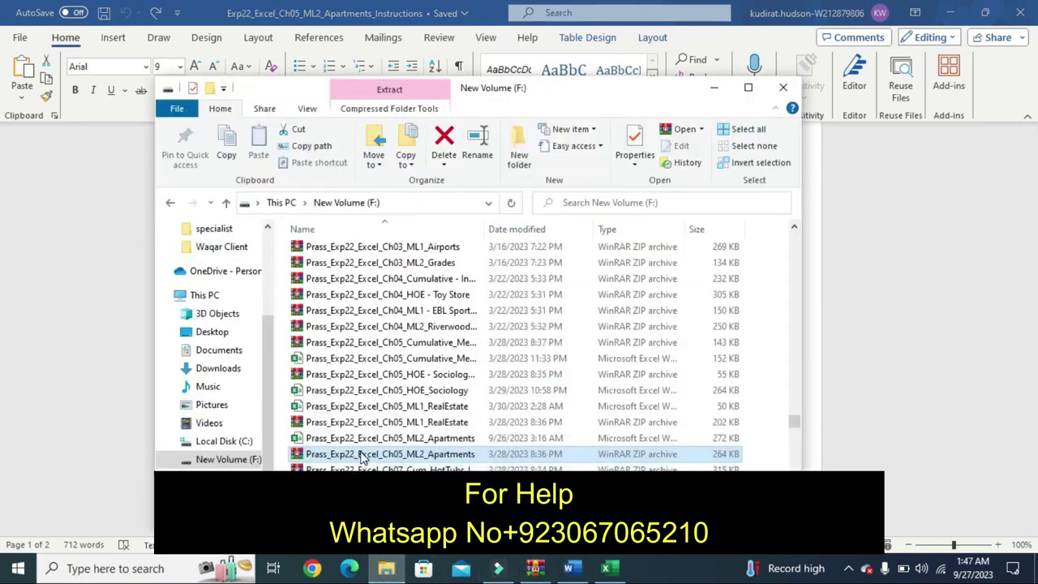
click(609, 568)
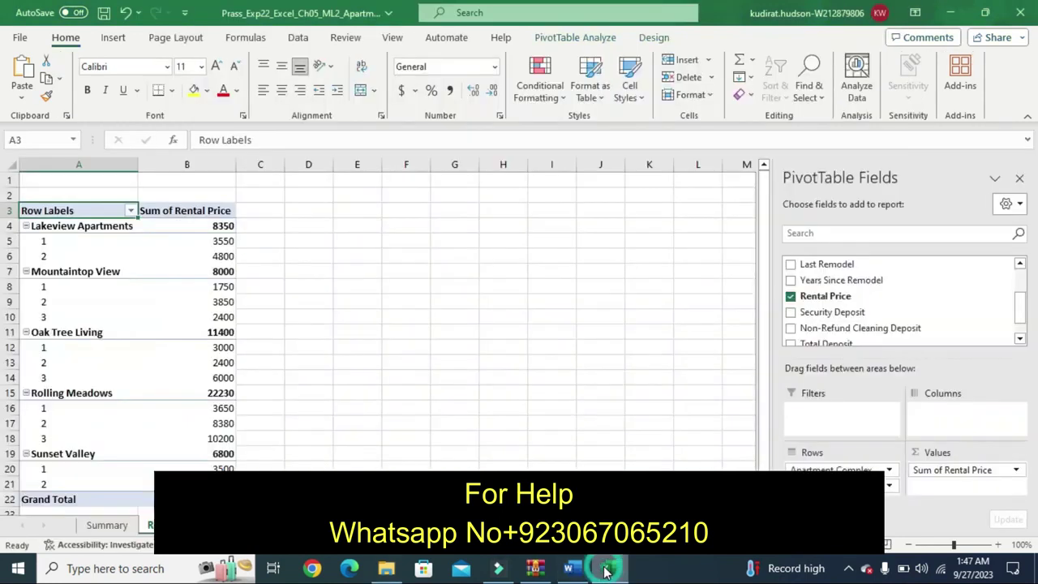
click(1023, 18)
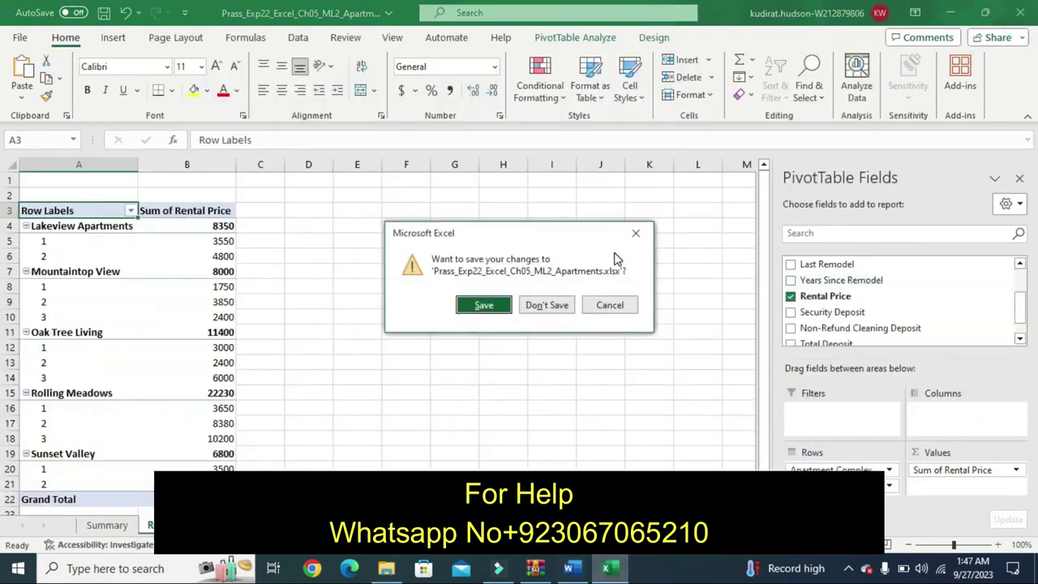
click(554, 306)
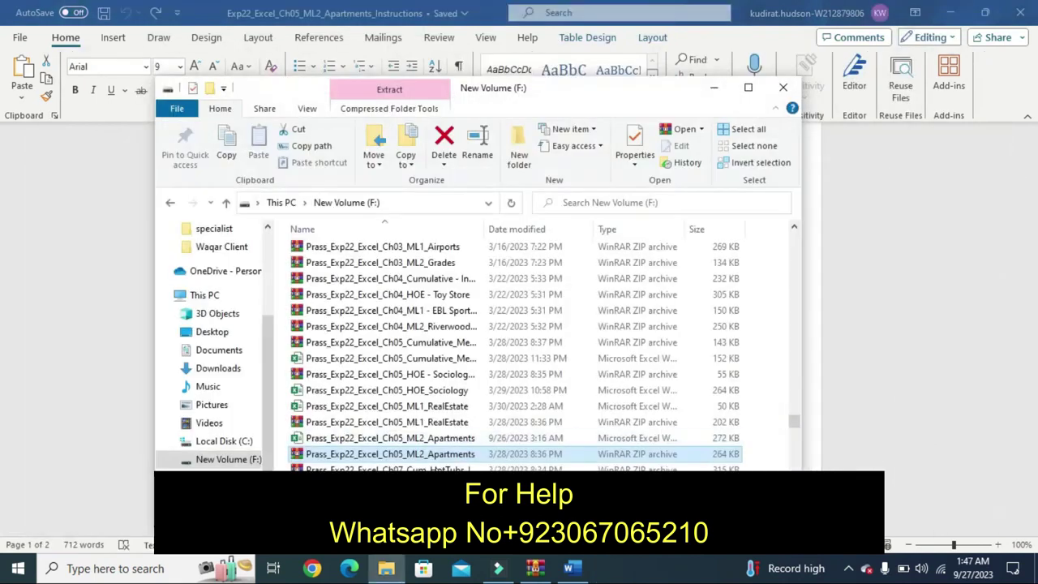
double_click(360, 438)
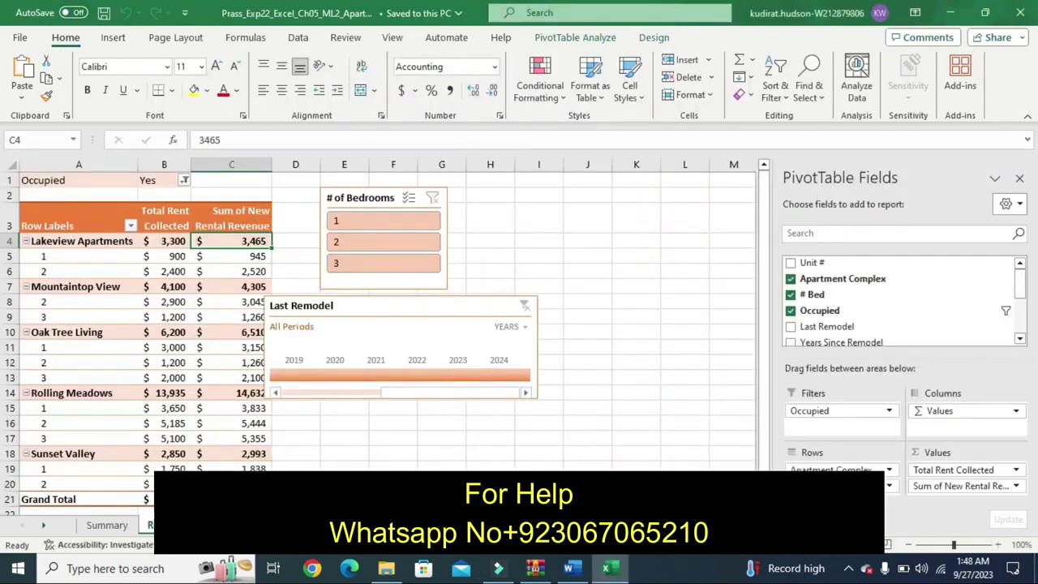
Step: Step from the Summary sheet through the next three worksheets of the finished workbook
click(107, 525)
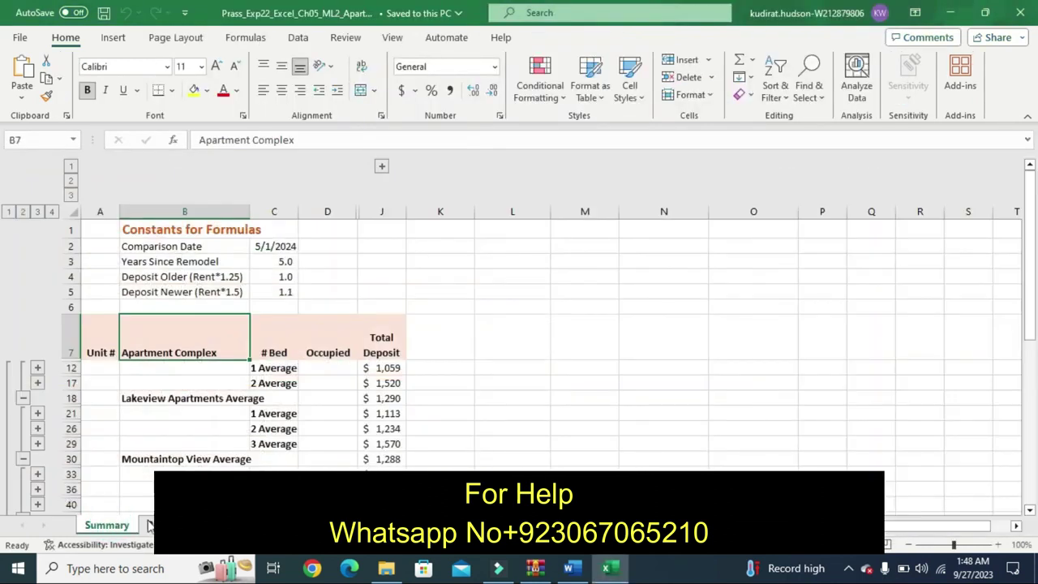
key(ctrl+Page_Down)
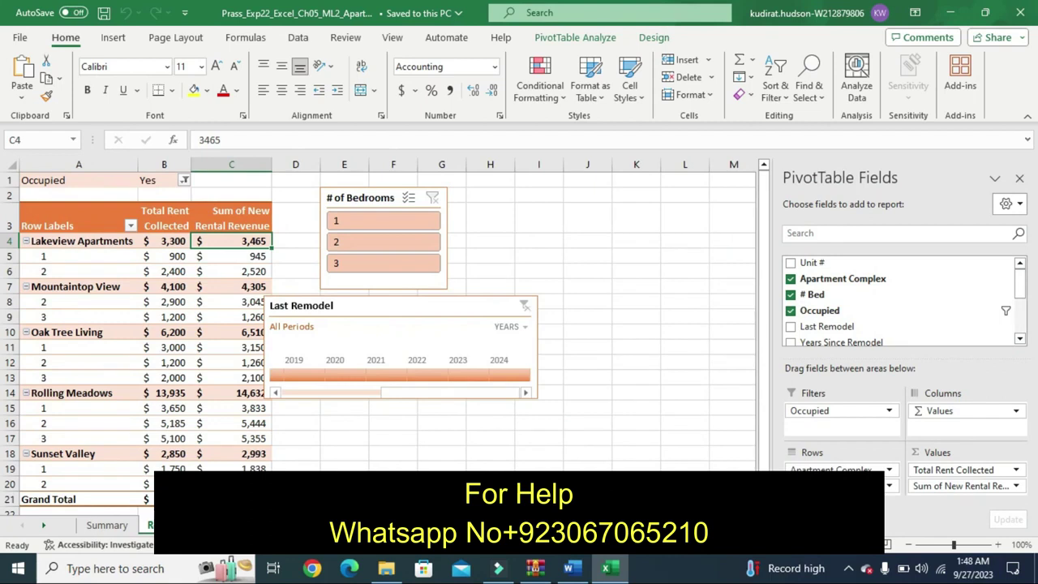
key(ctrl+Page_Down)
key(ctrl+Page_Down)
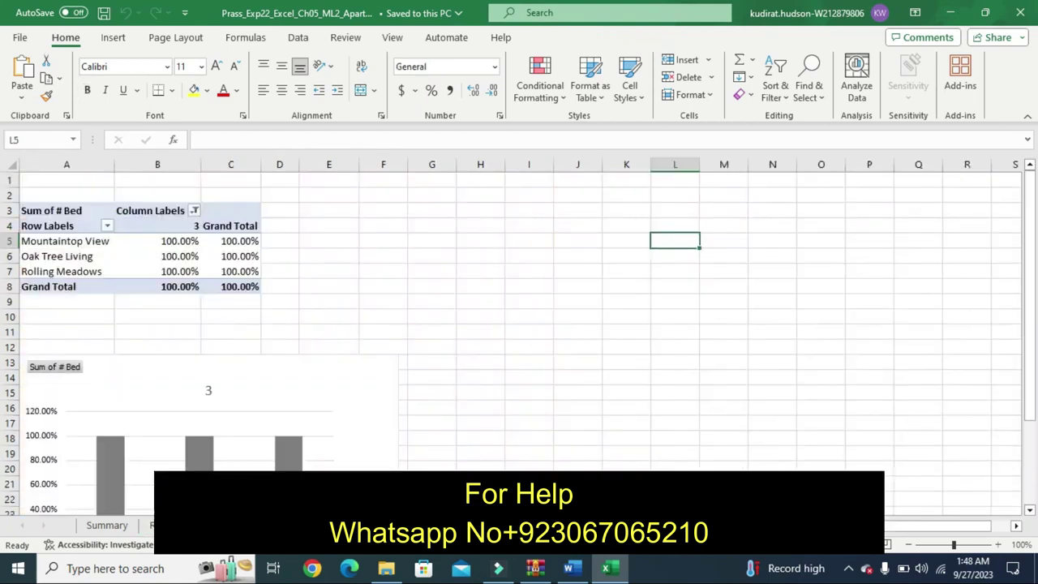
key(ctrl+Page_Down)
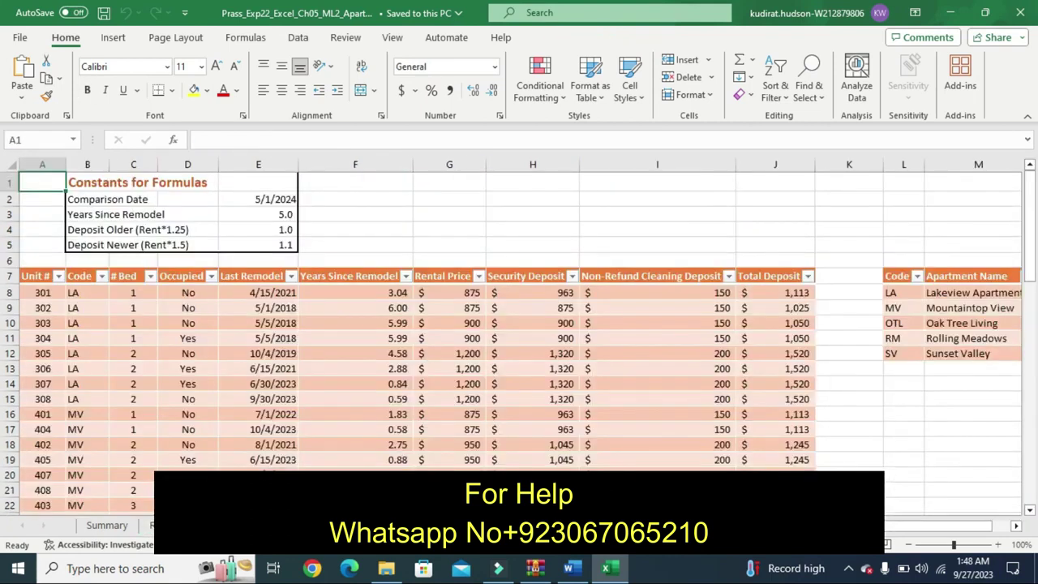